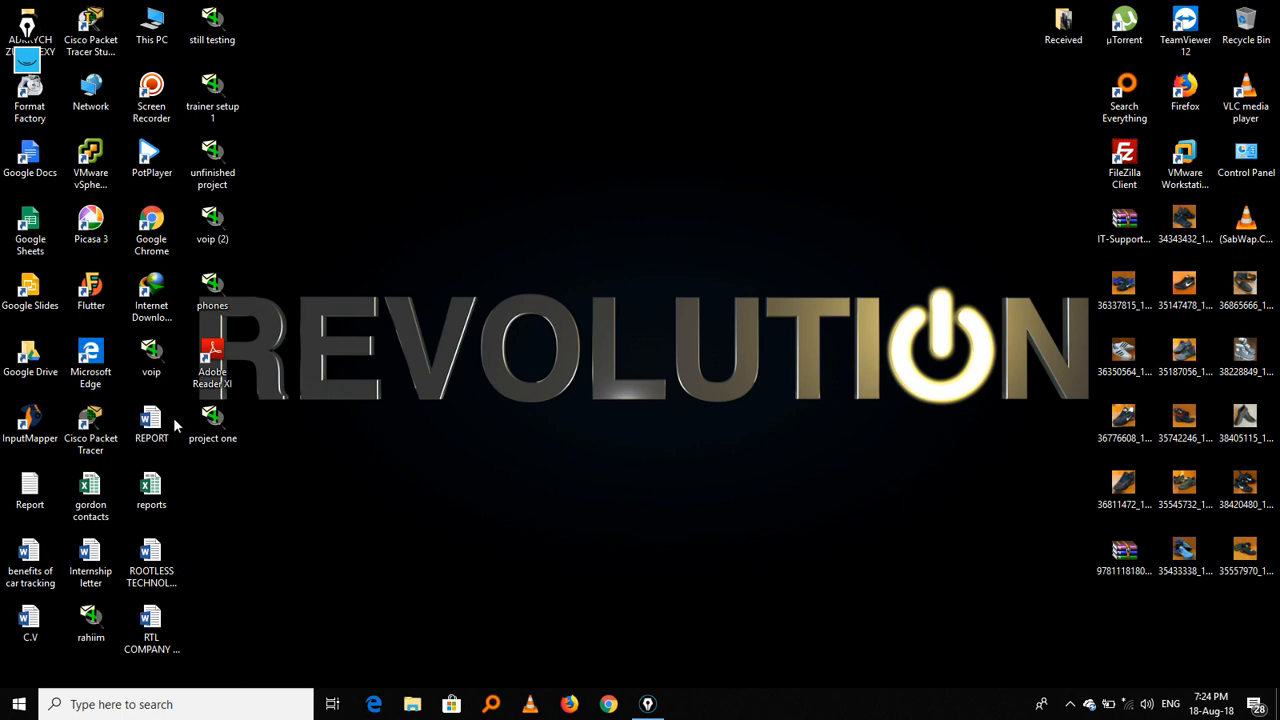
Open Cisco Packet Tracer in a maximized window and place a 2811 router in the upper middle of the workspace
double_click(108, 430)
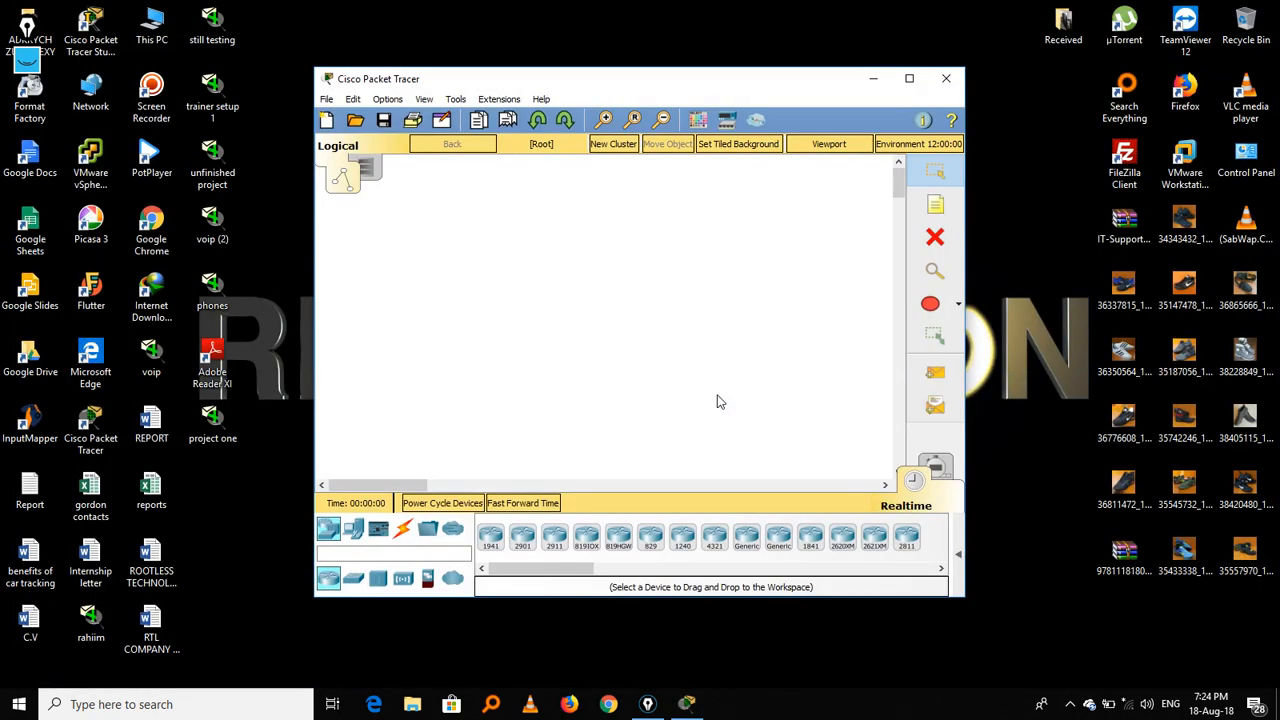
left_click(909, 80)
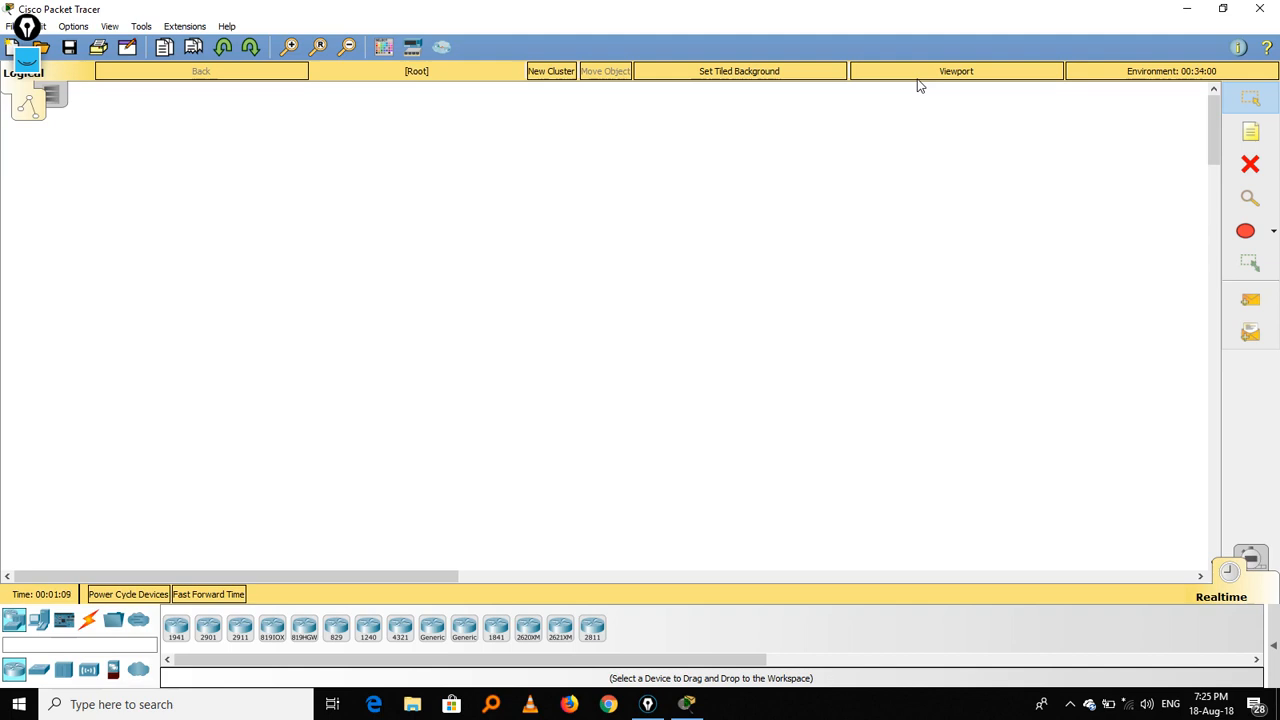
left_click(591, 626)
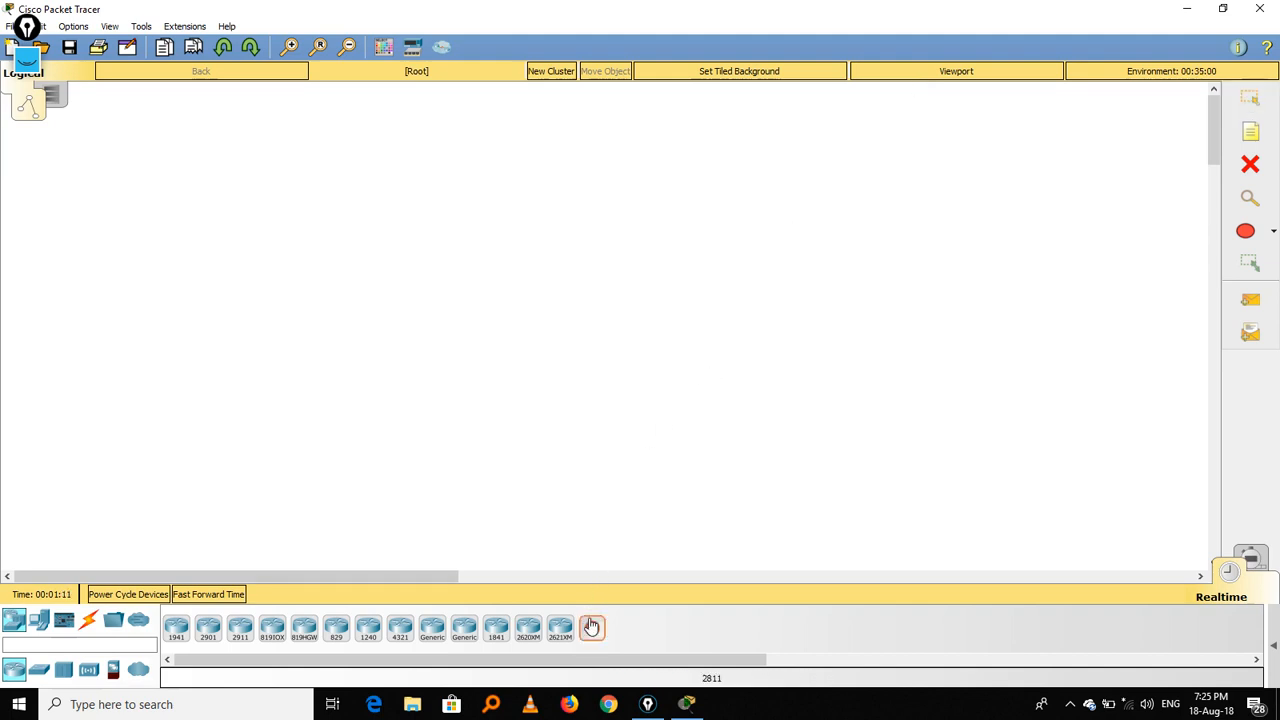
left_click(599, 135)
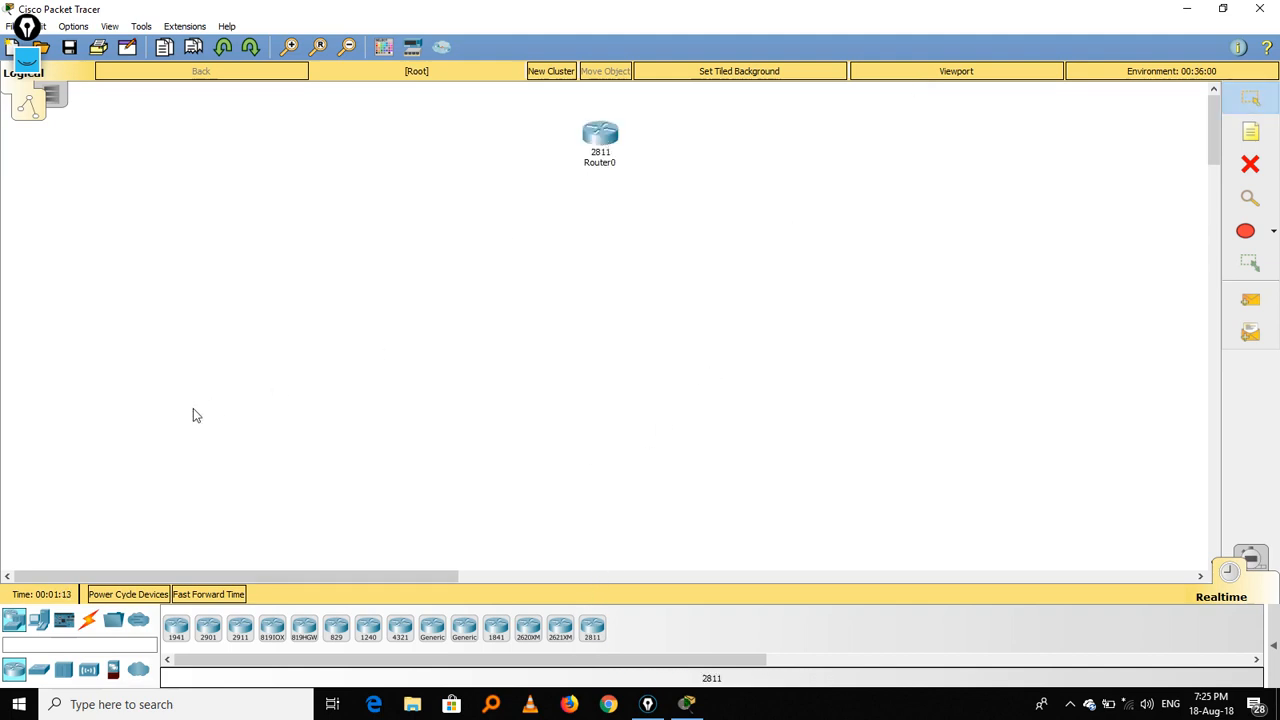
Place a 2960-24TT switch directly below the router
left_click(40, 672)
left_click(176, 627)
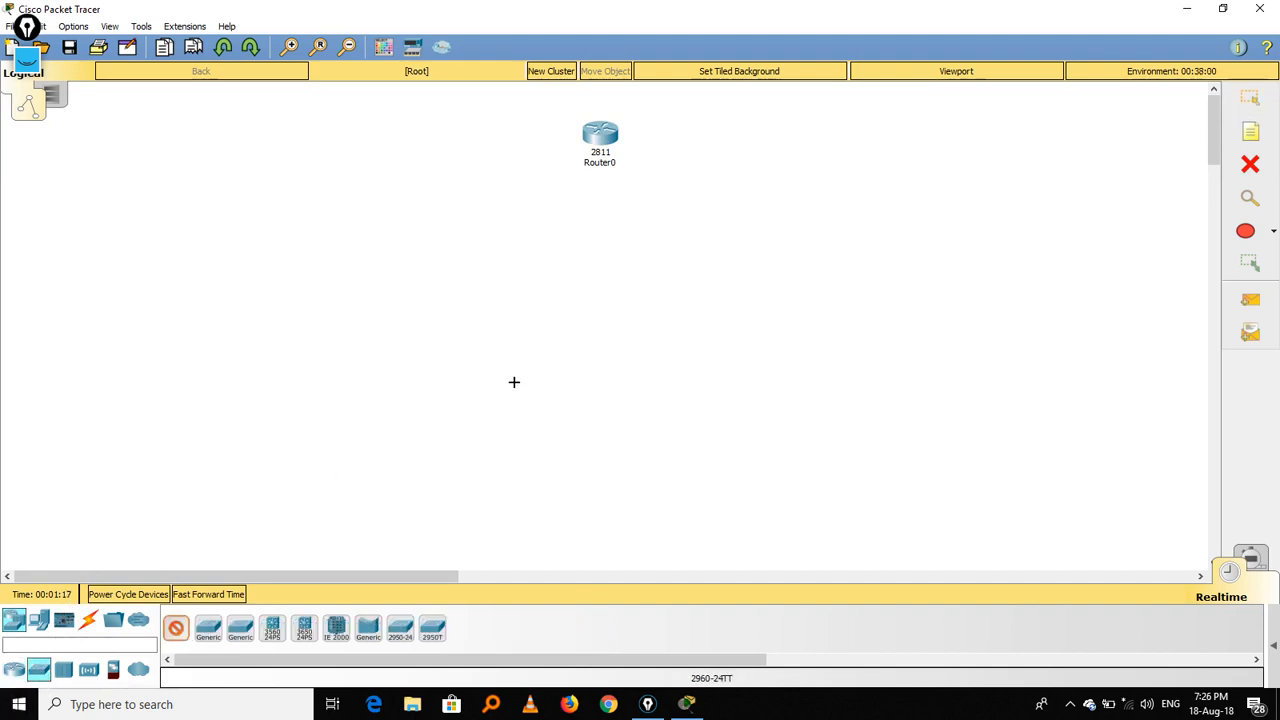
left_click(600, 227)
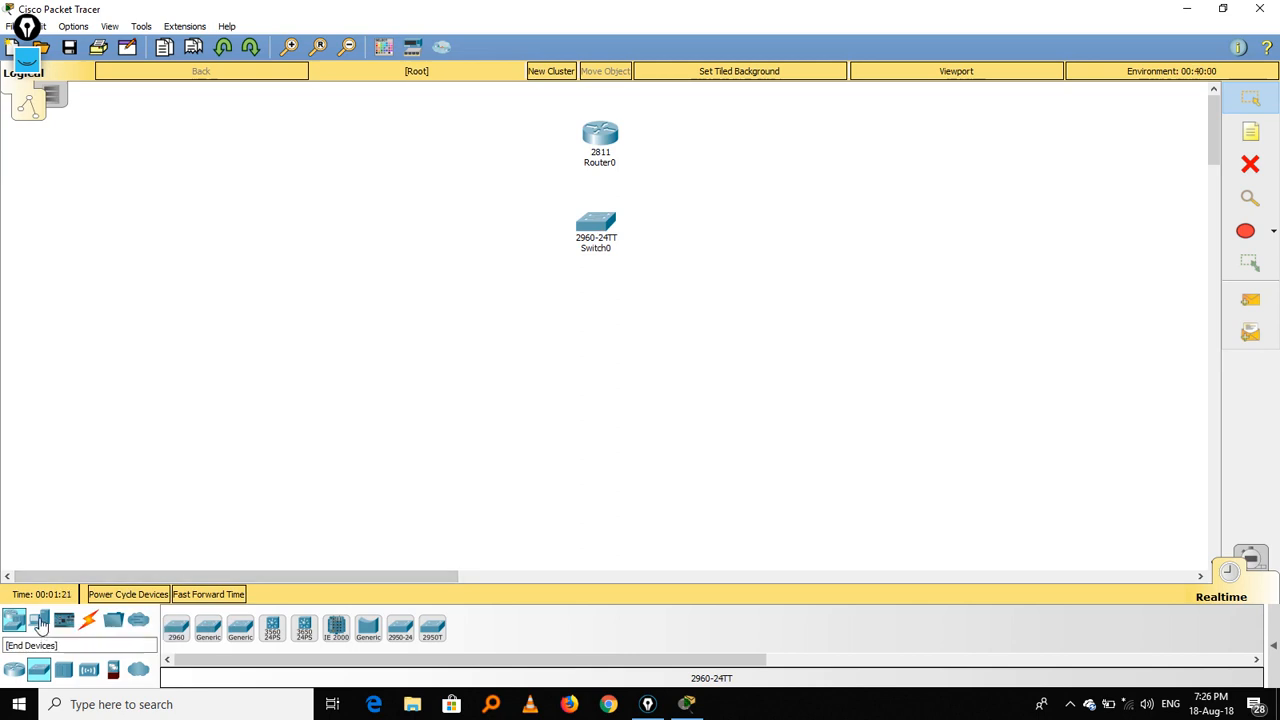
Place five 7960 IP phones in a row below the switch
left_click(40, 622)
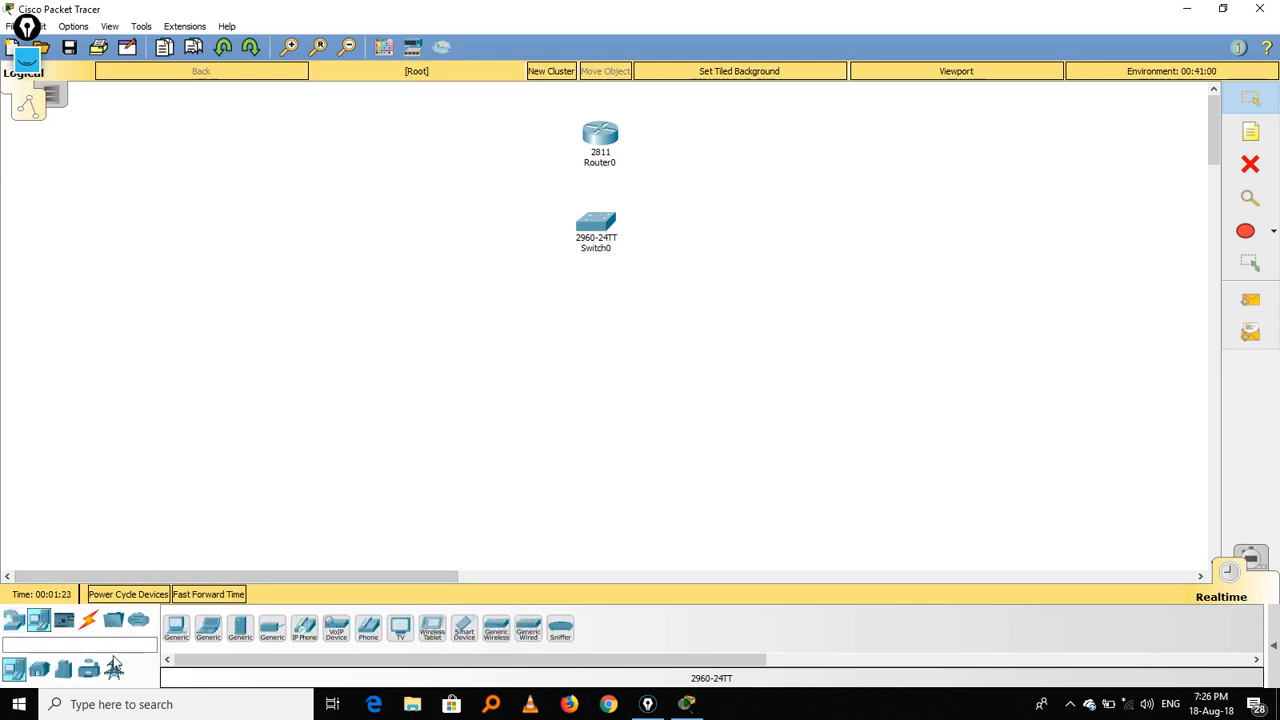
left_click(305, 630)
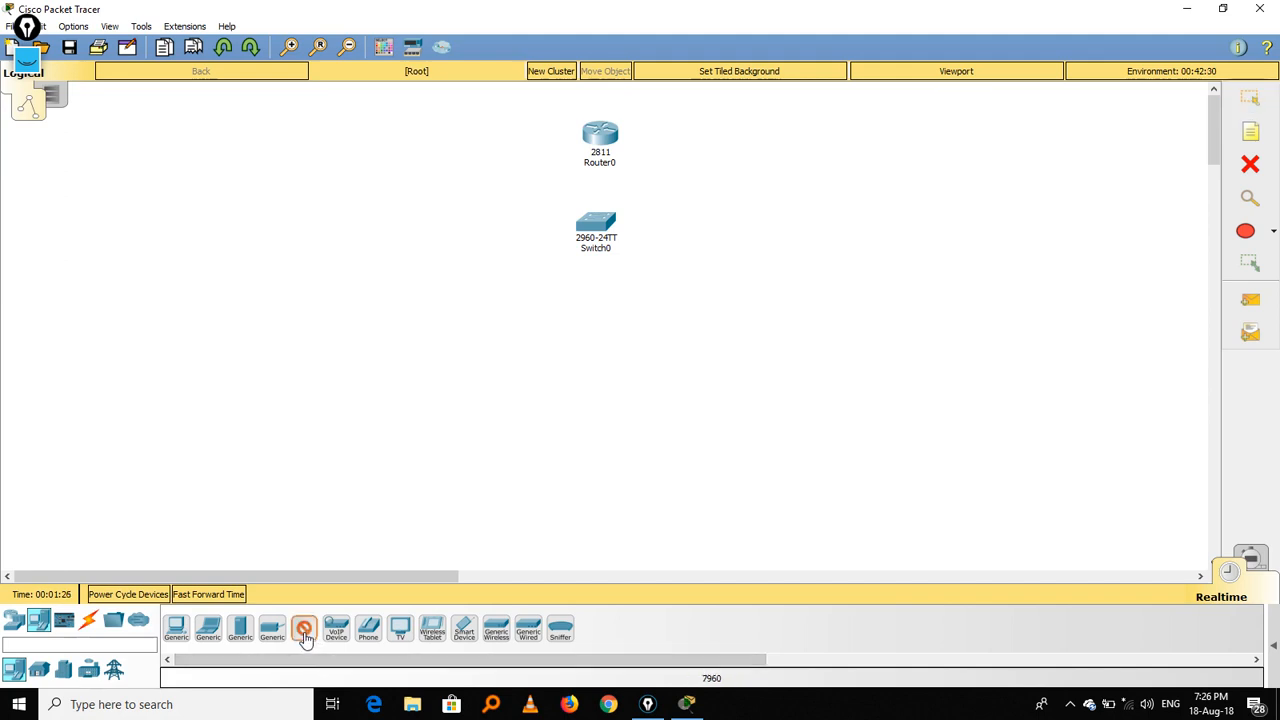
left_click(340, 358)
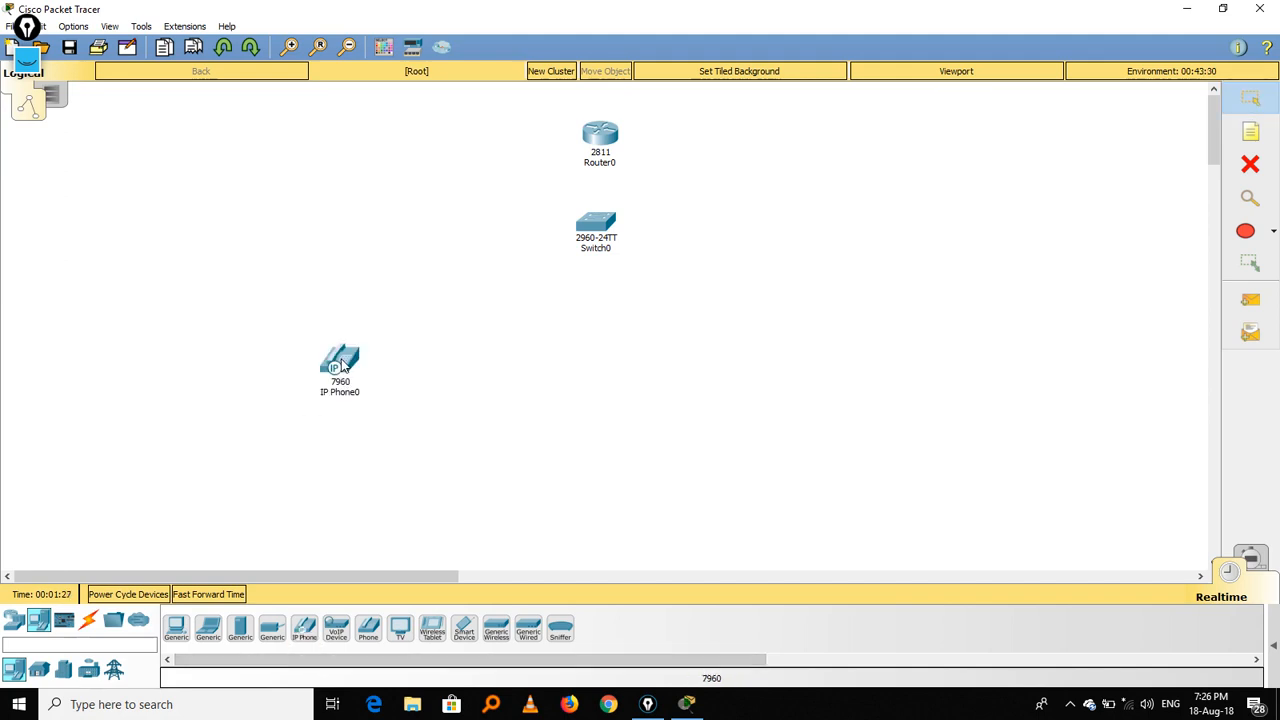
left_click(301, 632)
left_click(426, 381)
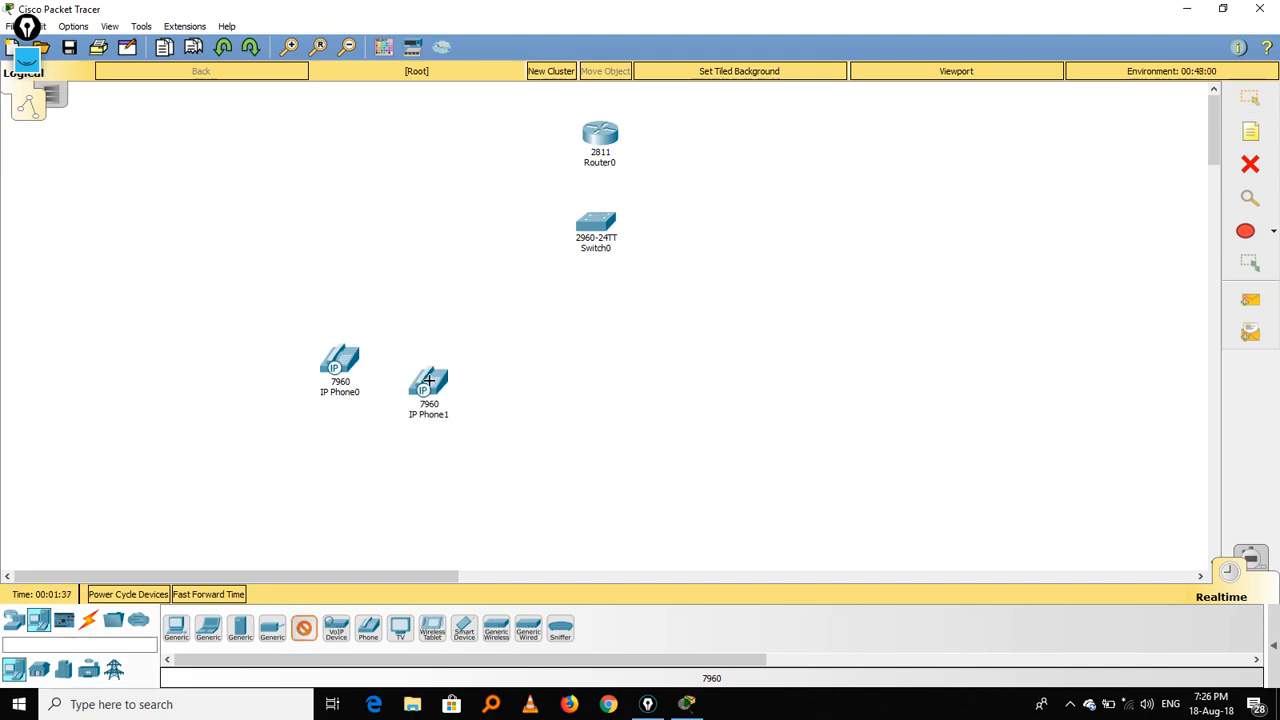
left_click(522, 376)
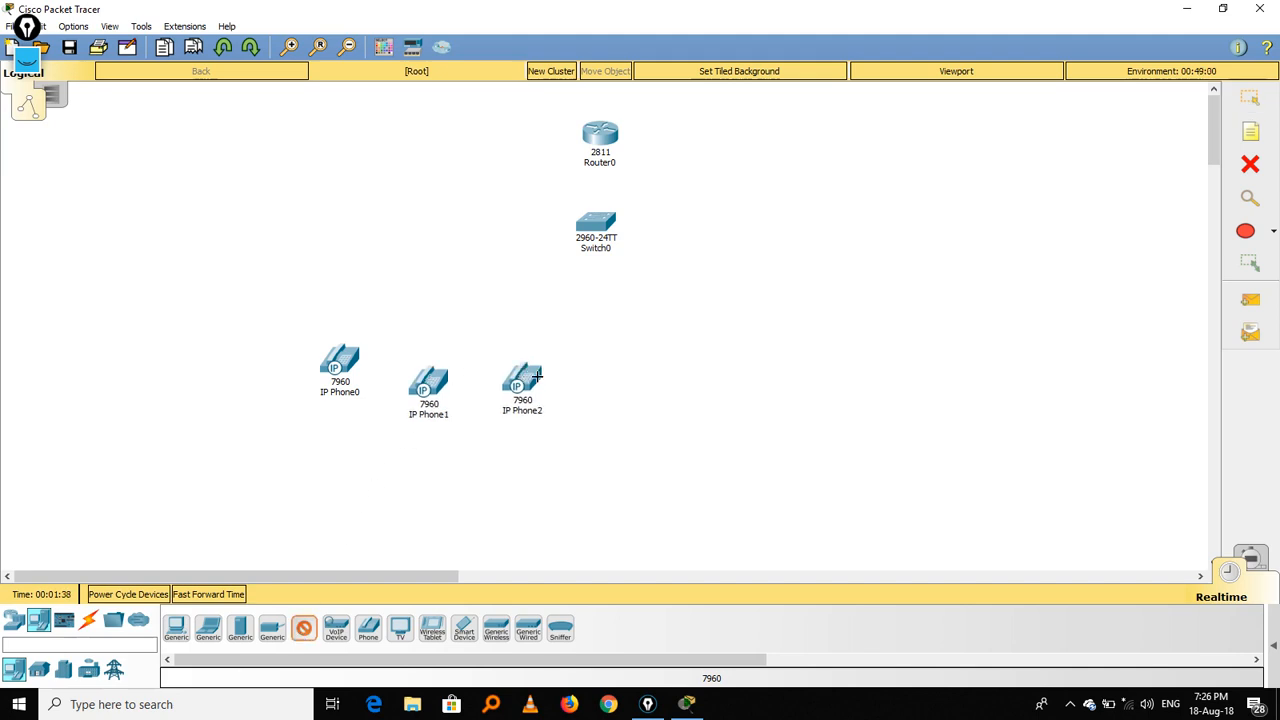
left_click(592, 375)
left_click(693, 363)
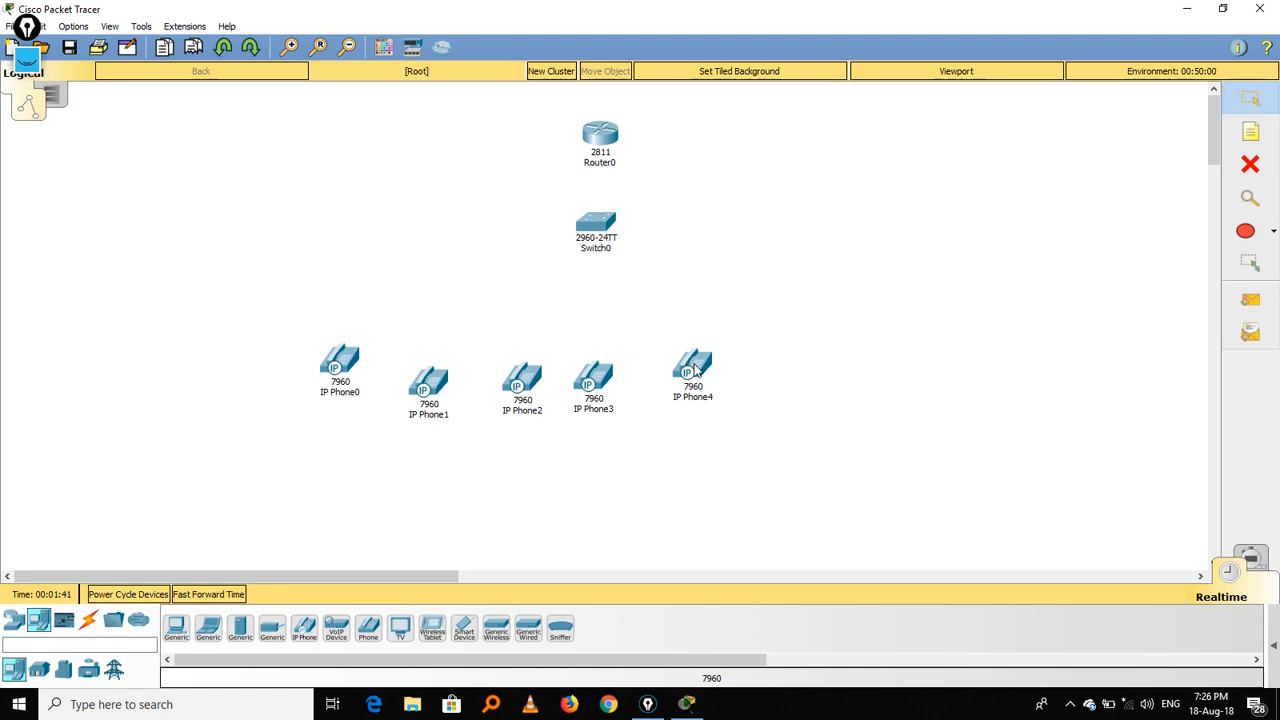
Spread the five IP phones out into a loose arc below the switch
key("Escape")
left_click_drag(702, 364, 783, 378)
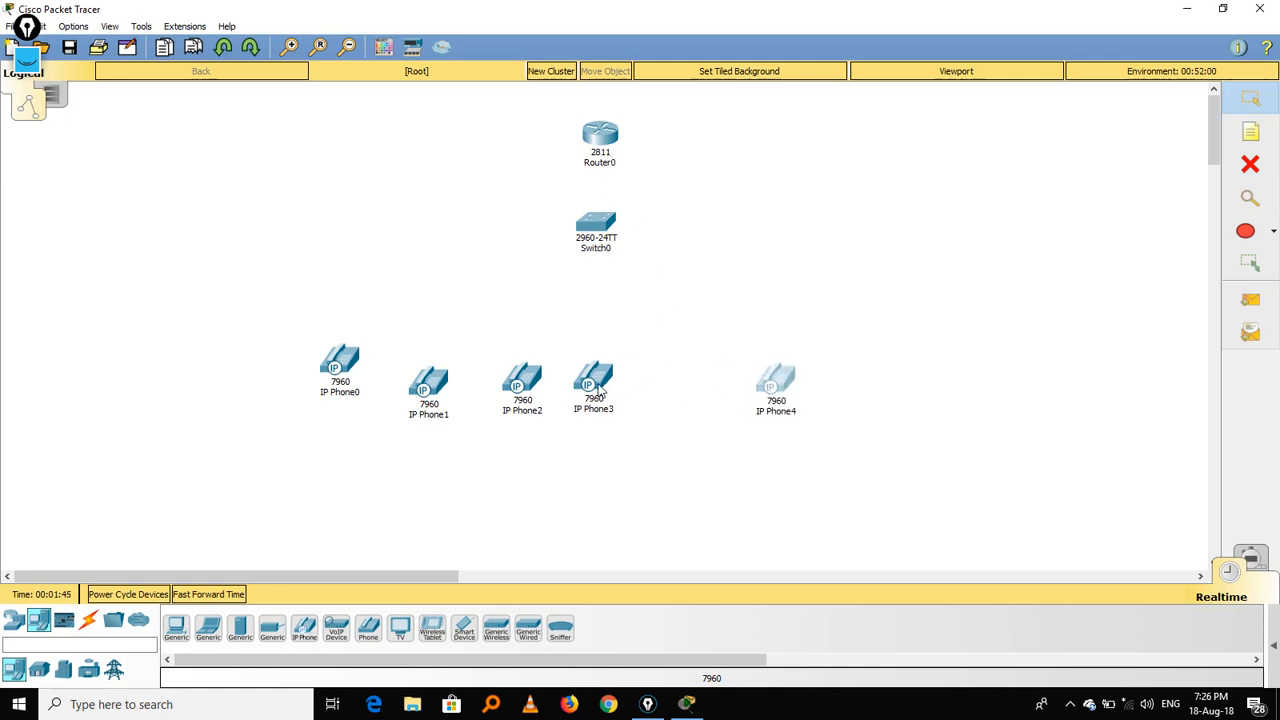
left_click_drag(605, 393, 660, 396)
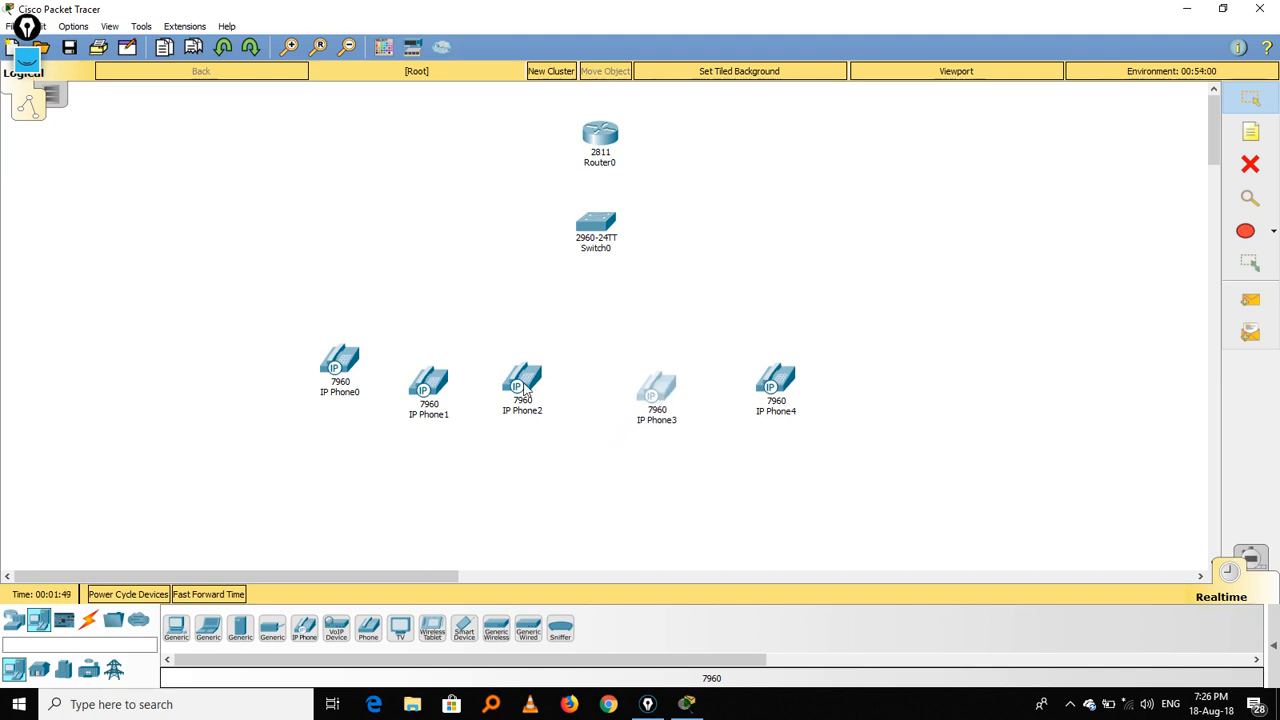
left_click_drag(528, 390, 518, 437)
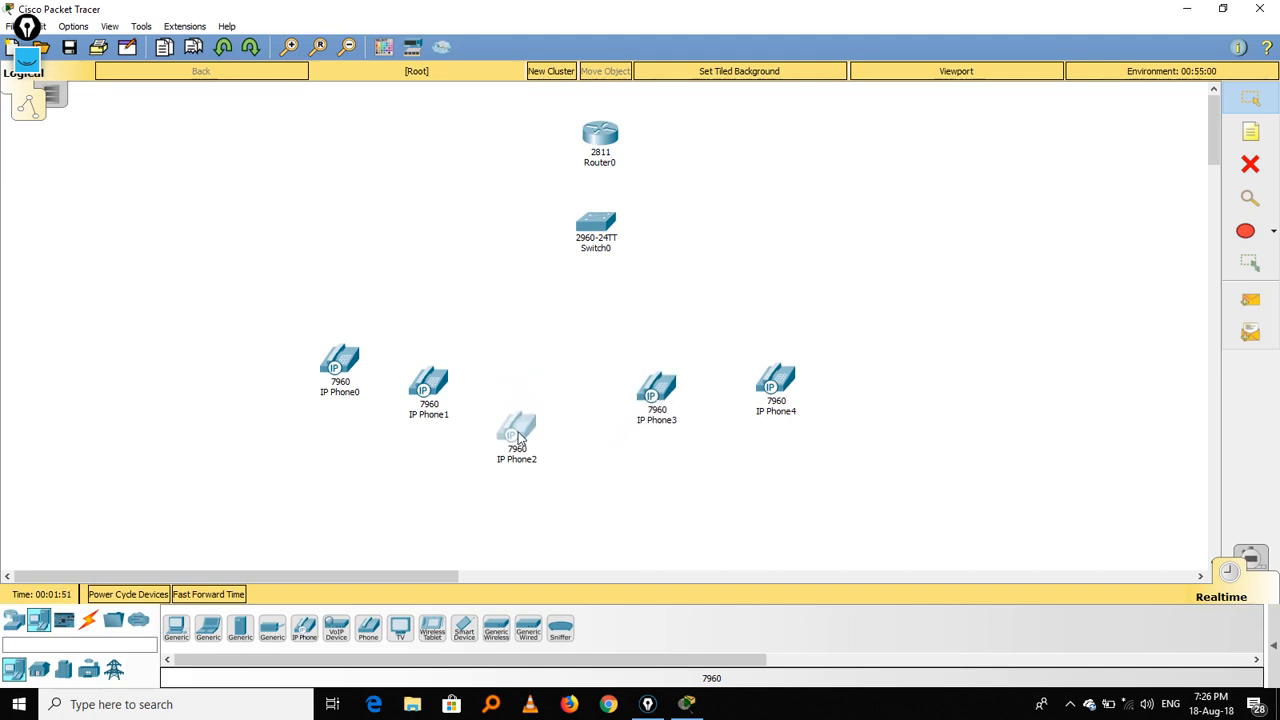
left_click_drag(431, 389, 430, 427)
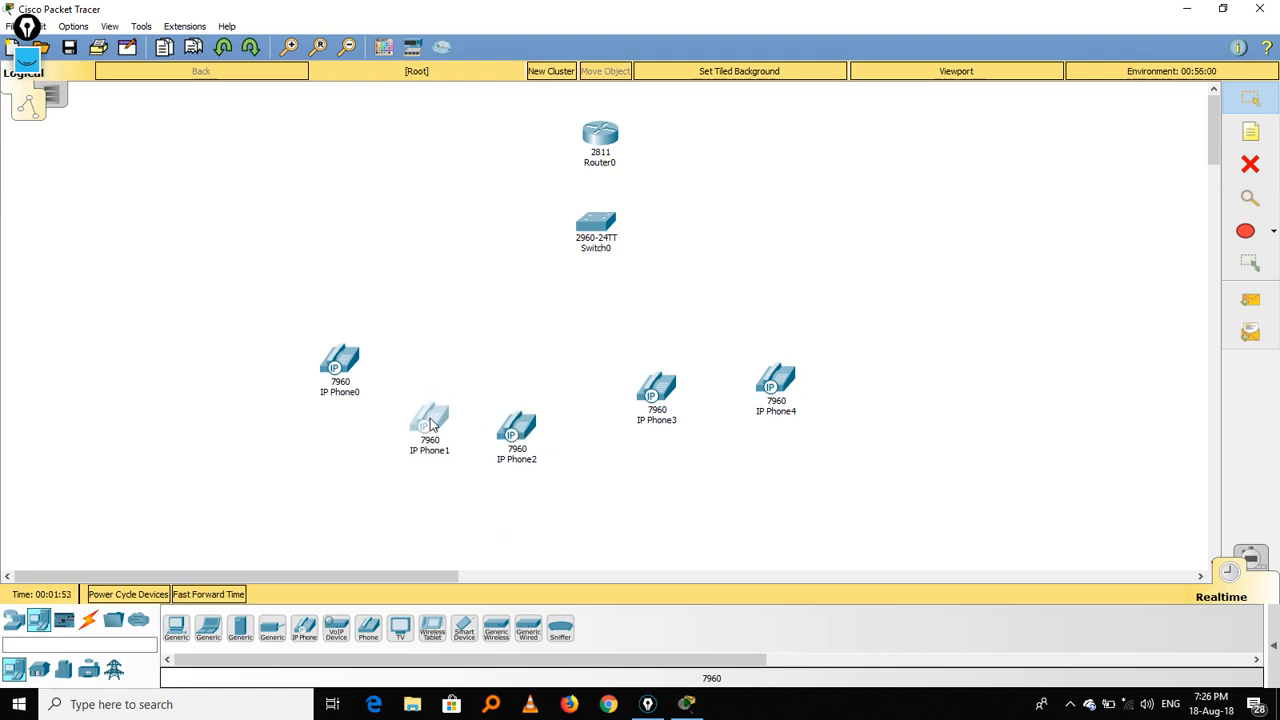
left_click_drag(343, 366, 375, 326)
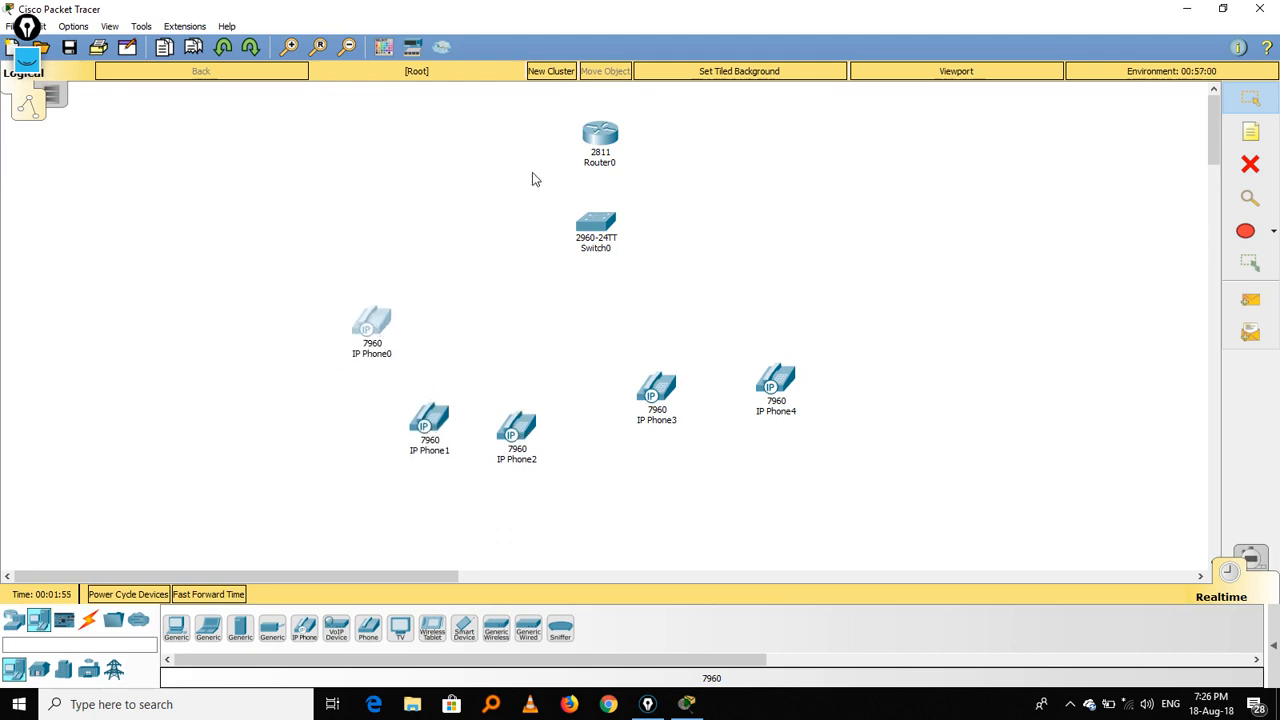
Open Router0's command line and answer n to the initial configuration dialog to reach the user prompt
left_click(604, 147)
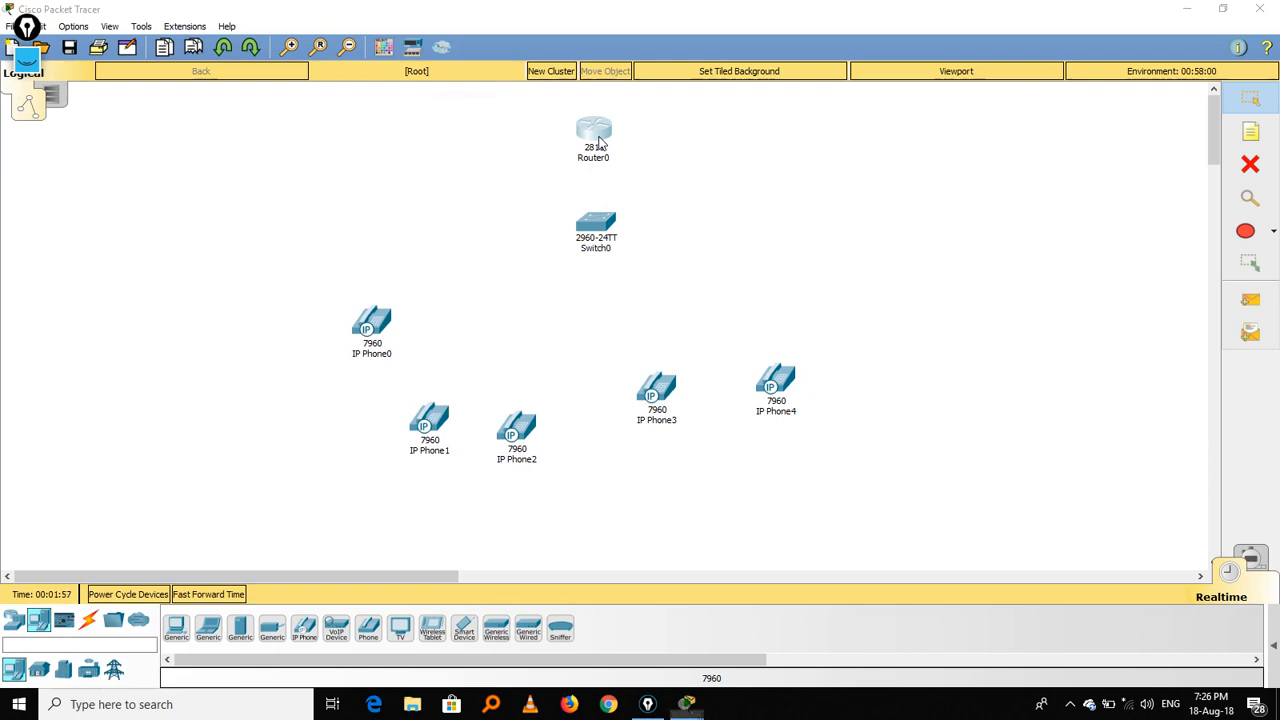
left_click(556, 143)
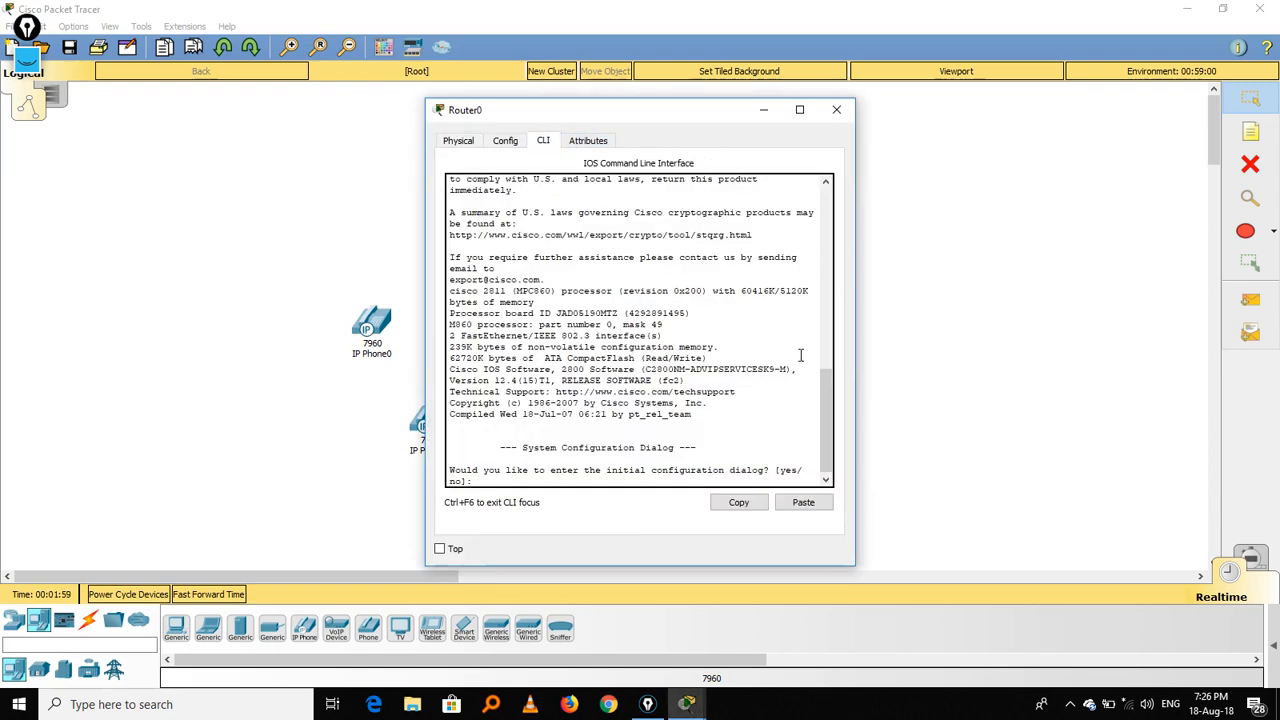
type("n")
key("Return")
key("Return")
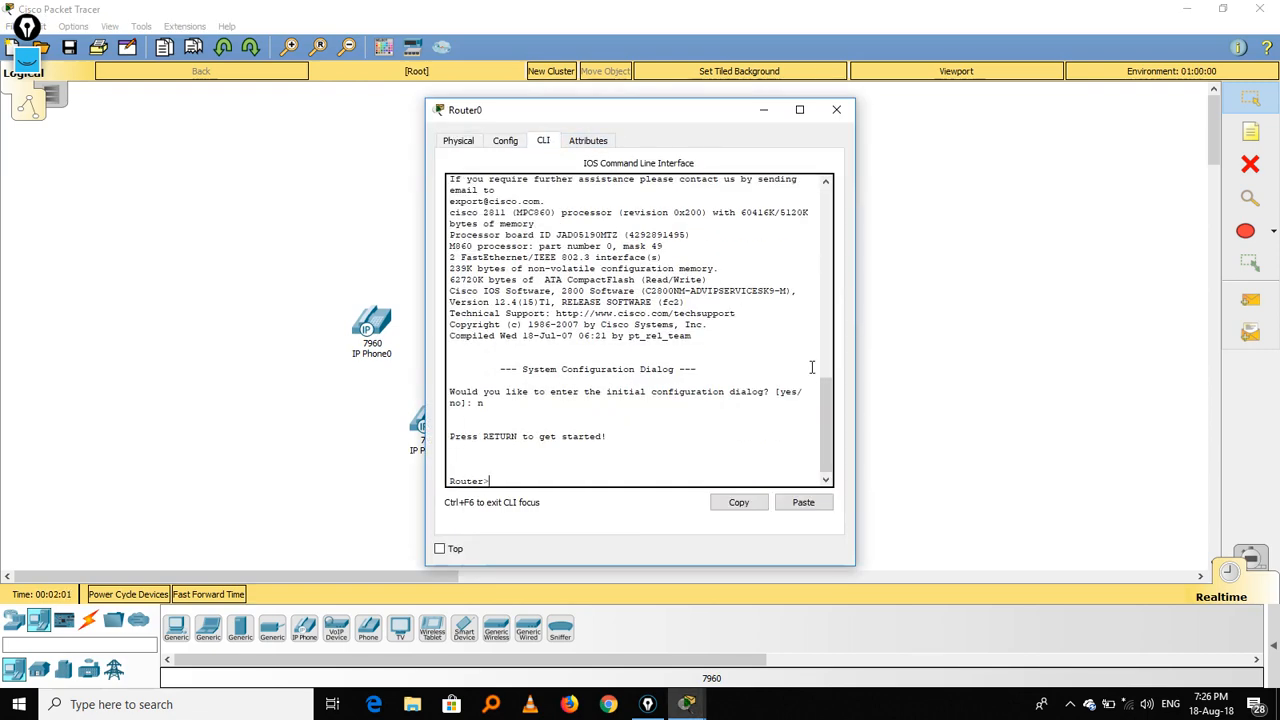
Enter privileged mode and global configuration on the router, and open interface fa0/0 for configuration
type("en")
key("Return")
type("conf t")
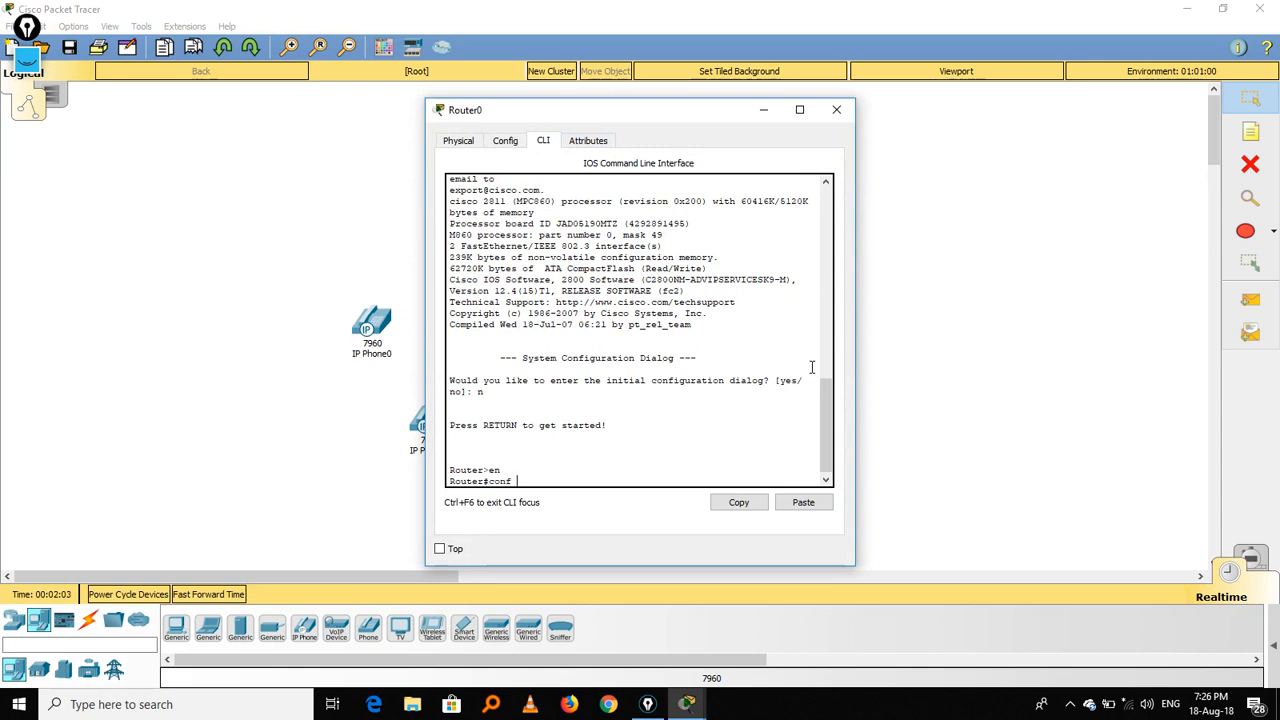
key("Return")
type("in")
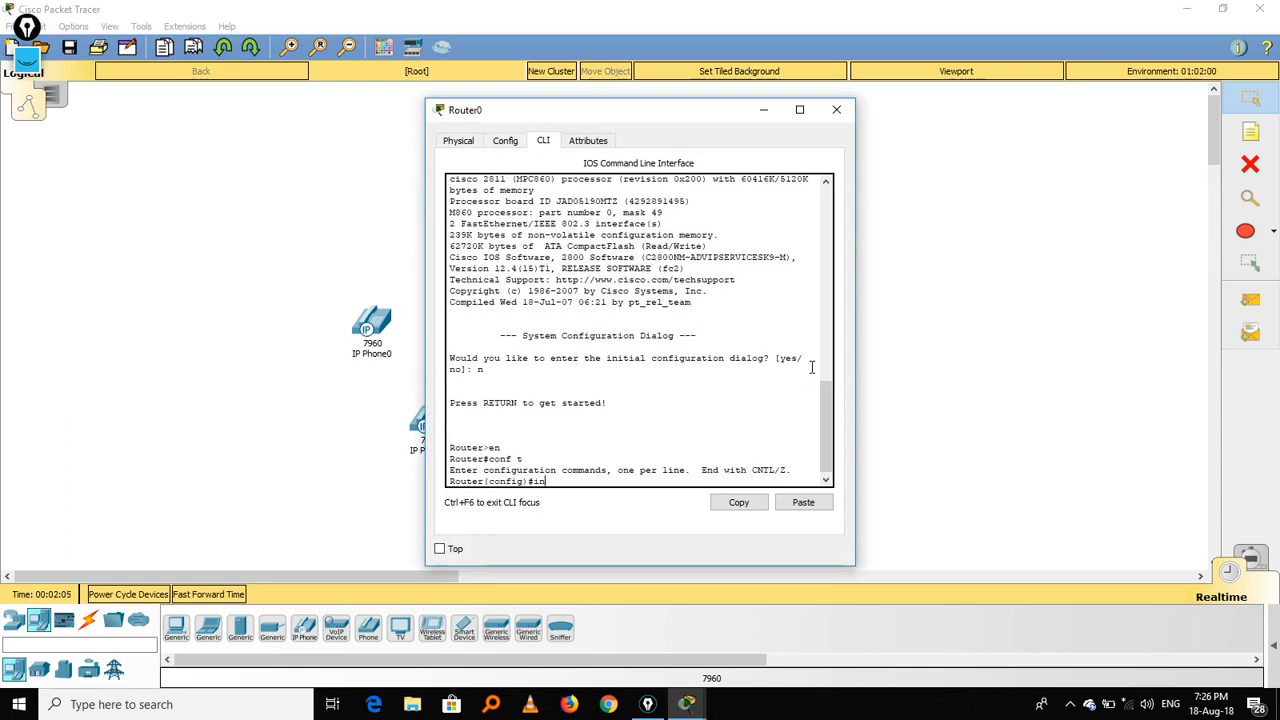
type("t fa0/0")
key("Return")
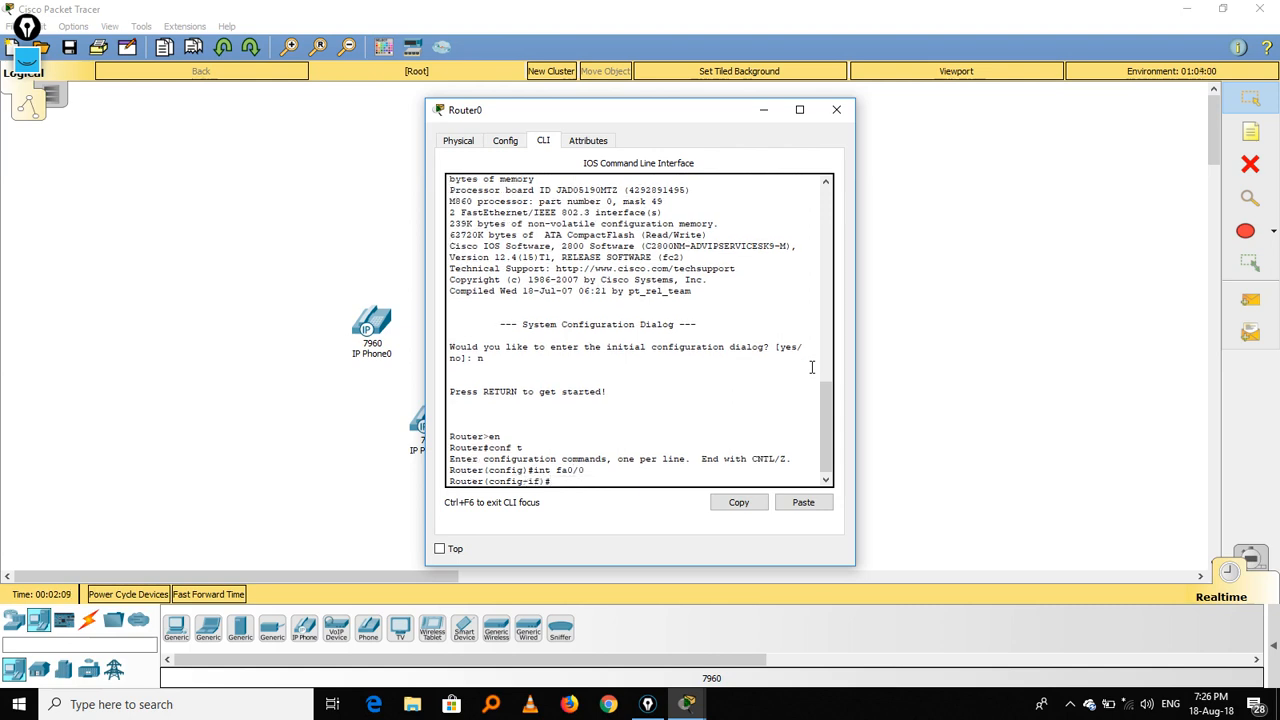
Assign IP address 192.168.1.1 with subnet mask 255.255.255.0 to interface fa0/0
type("i")
type("p address 192.168.1.1 2552.255.255.0")
key("Return")
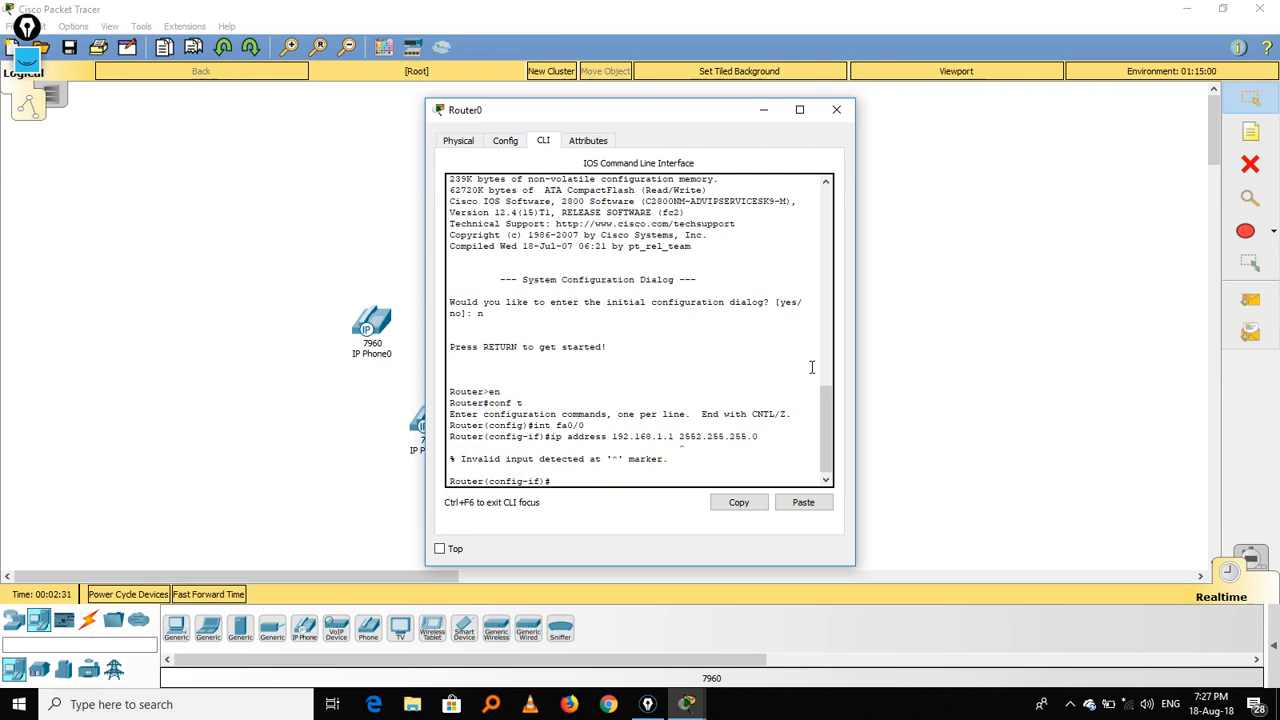
key("Up")
key("Left")
key("Left")
key("Left")
key("Left")
key("Left")
key("Left")
key("Left")
key("Left")
key("Left")
key("Left")
key("BackSpace")
key("Return")
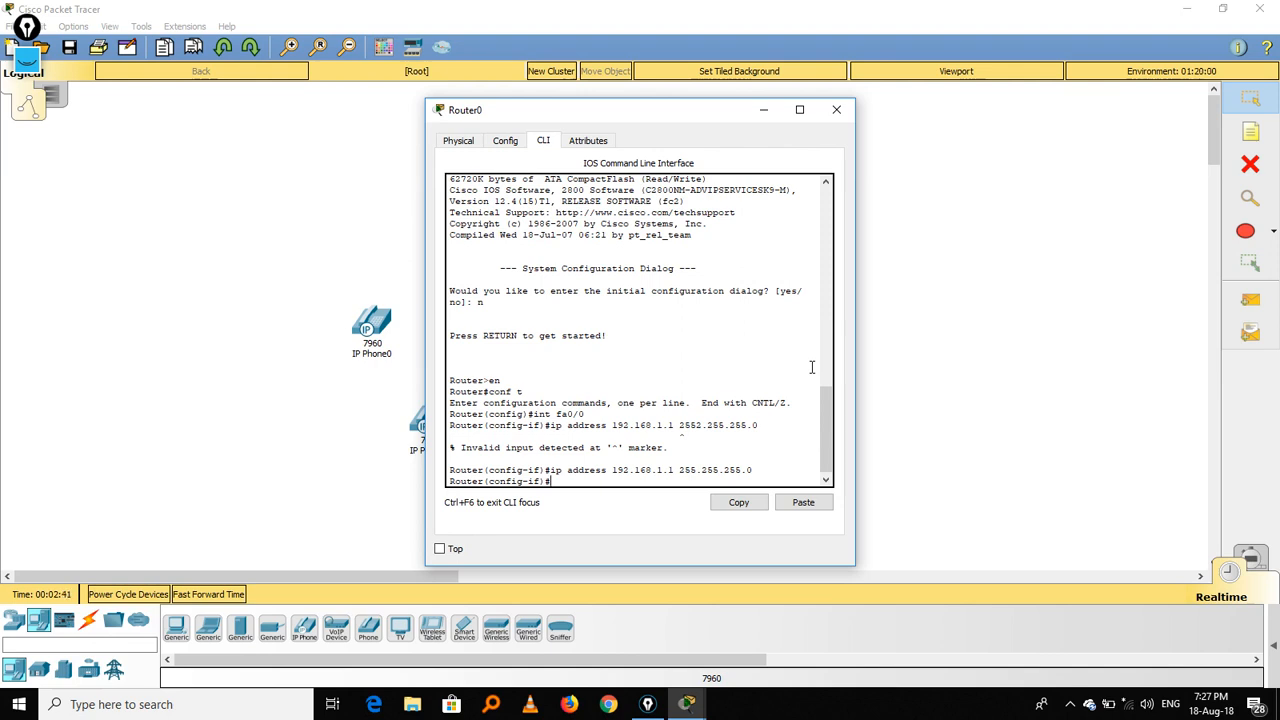
type("ip djh")
key("Tab")
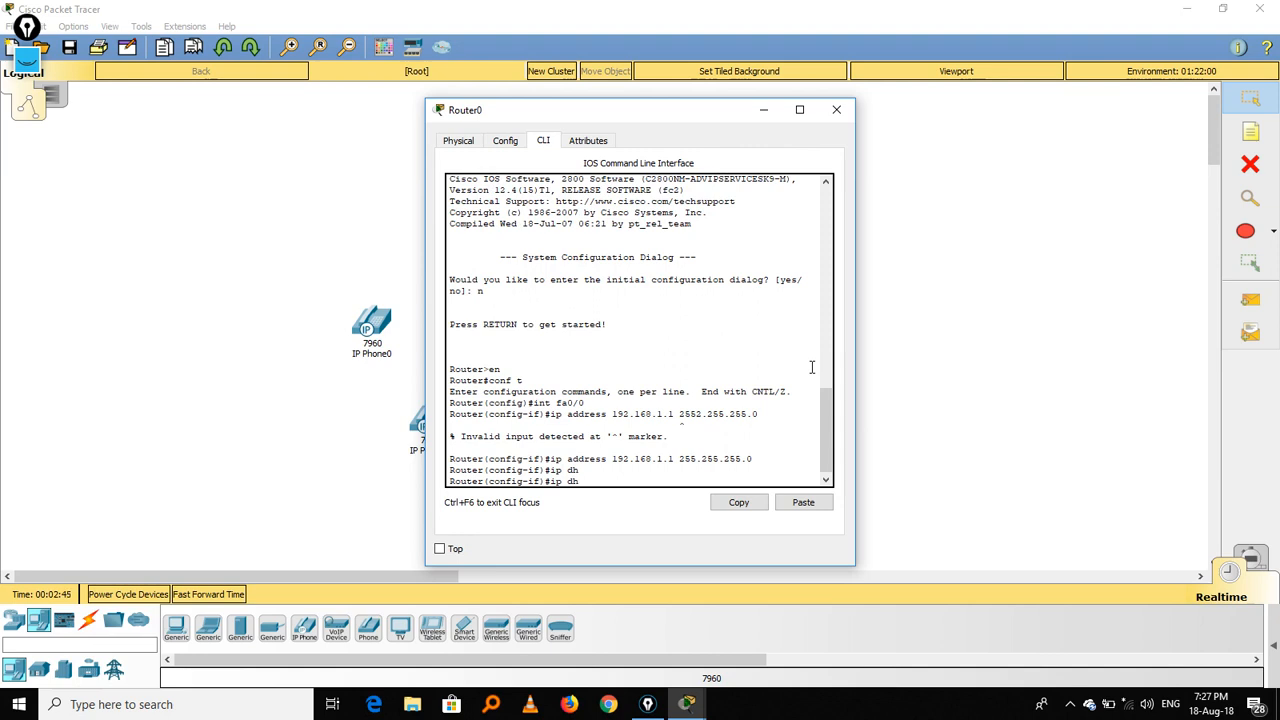
type("c")
key("Tab")
key("BackSpace")
key("BackSpace")
key("BackSpace")
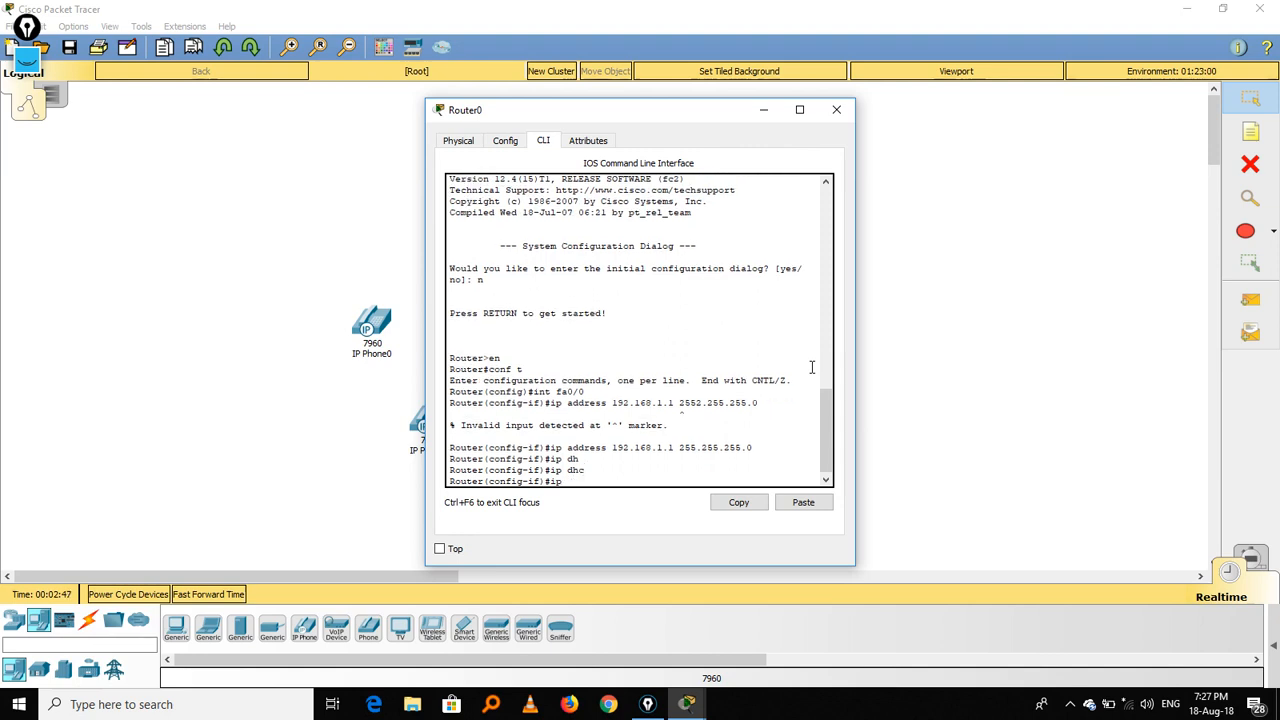
key("BackSpace")
key("BackSpace")
Return to global configuration mode and create a DHCP pool named PHONES
type("ex")
key("Return")
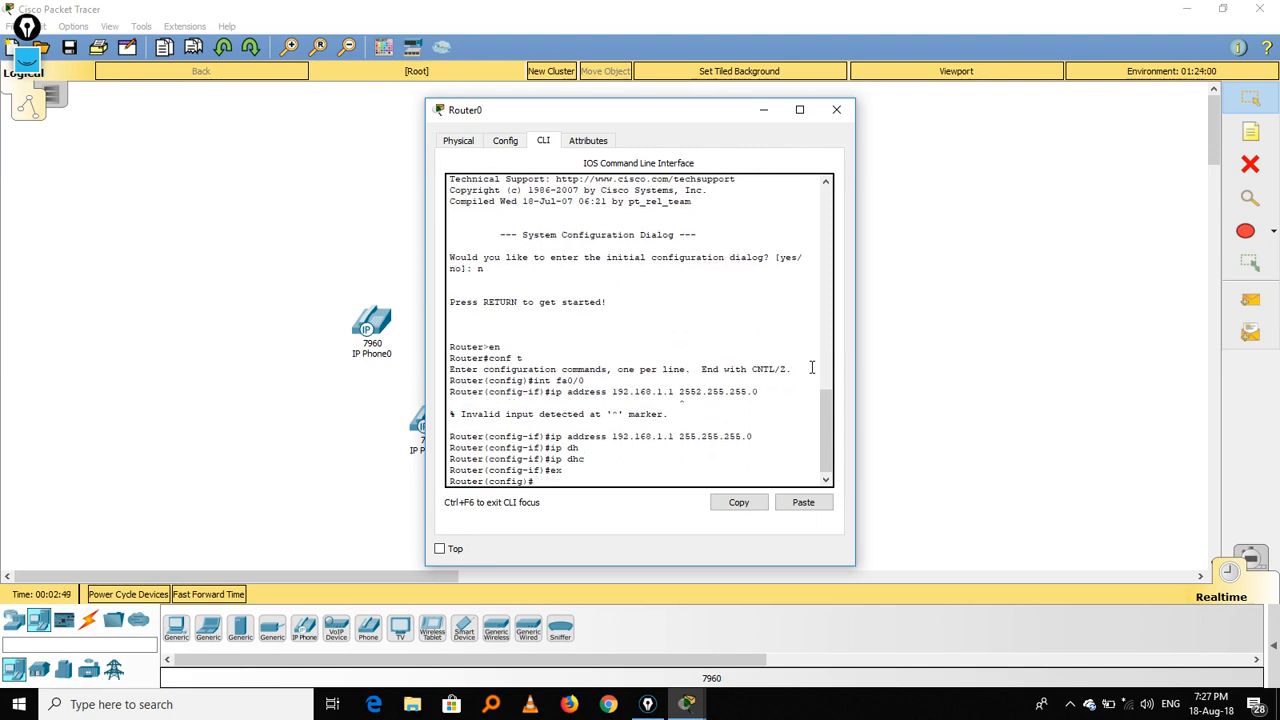
type("ip ad")
key("BackSpace")
key("BackSpace")
type("dhcp pool PHONES")
key("Return")
Set the PHONES pool's network to 192.168.1.0 with mask 255.255.255.0
type("net")
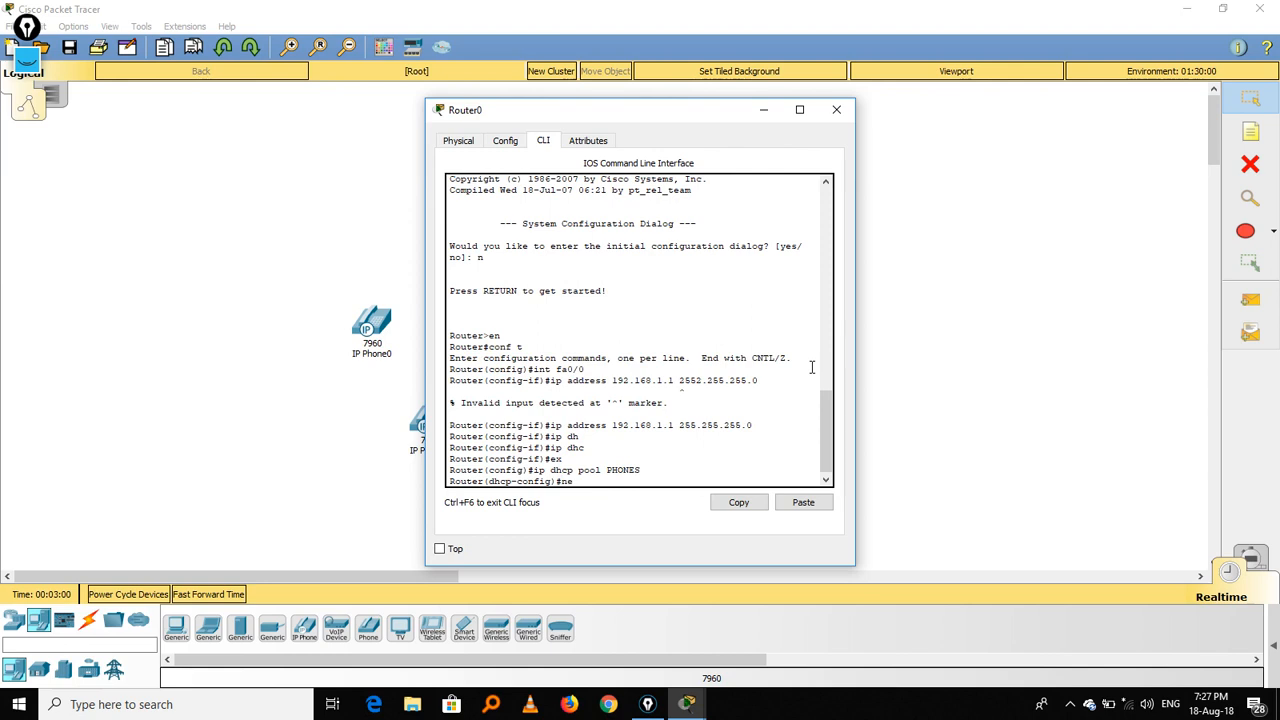
key("Tab")
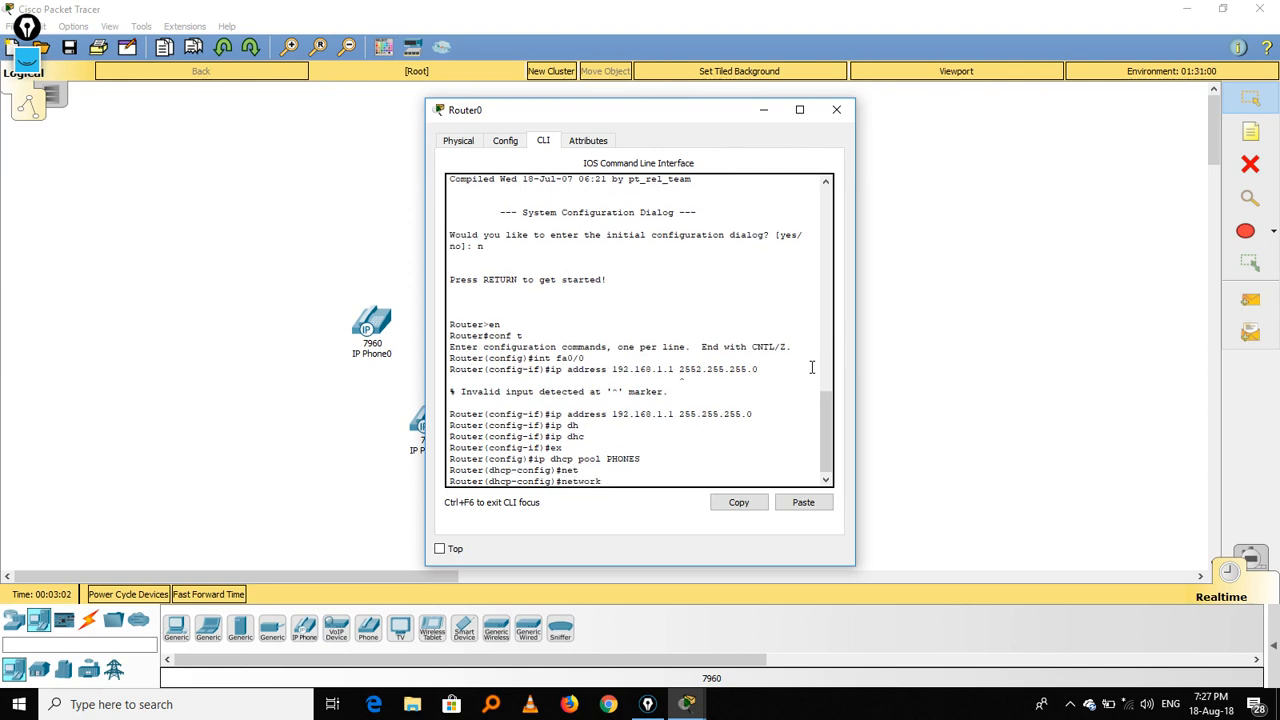
type("192.168.")
type("1.0 255.255.255.0")
key("Return")
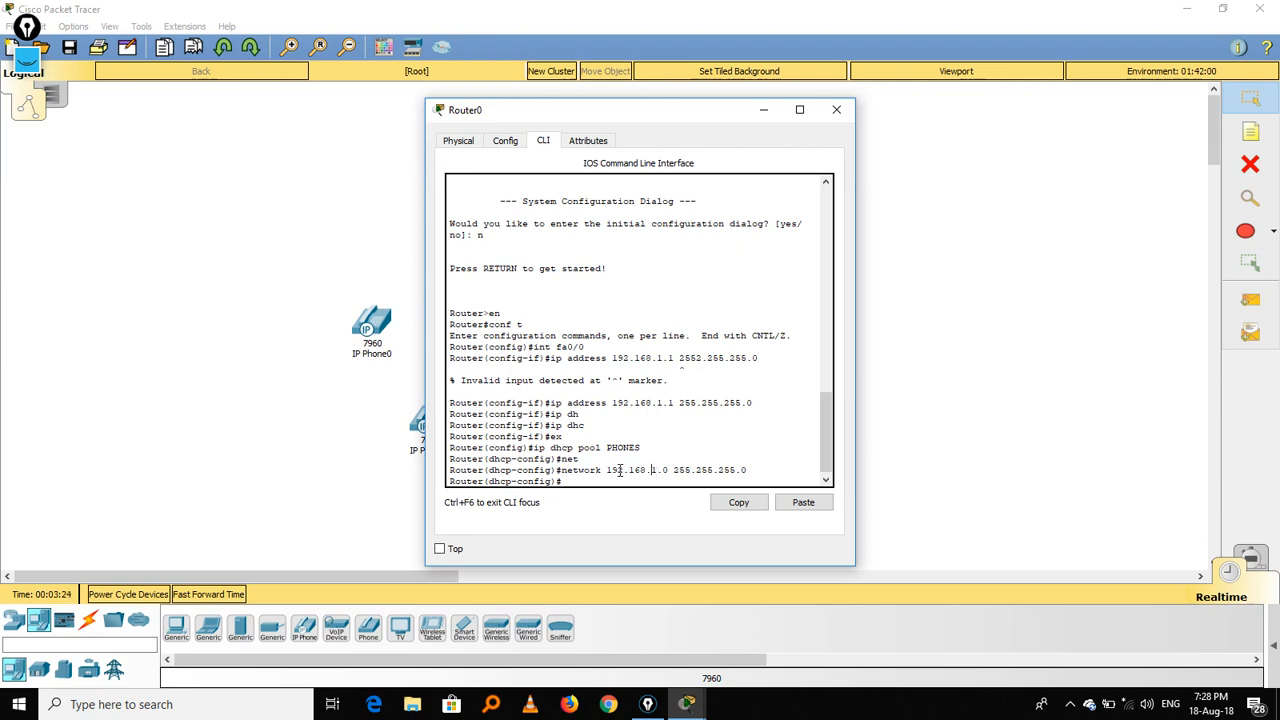
left_click_drag(606, 469, 748, 467)
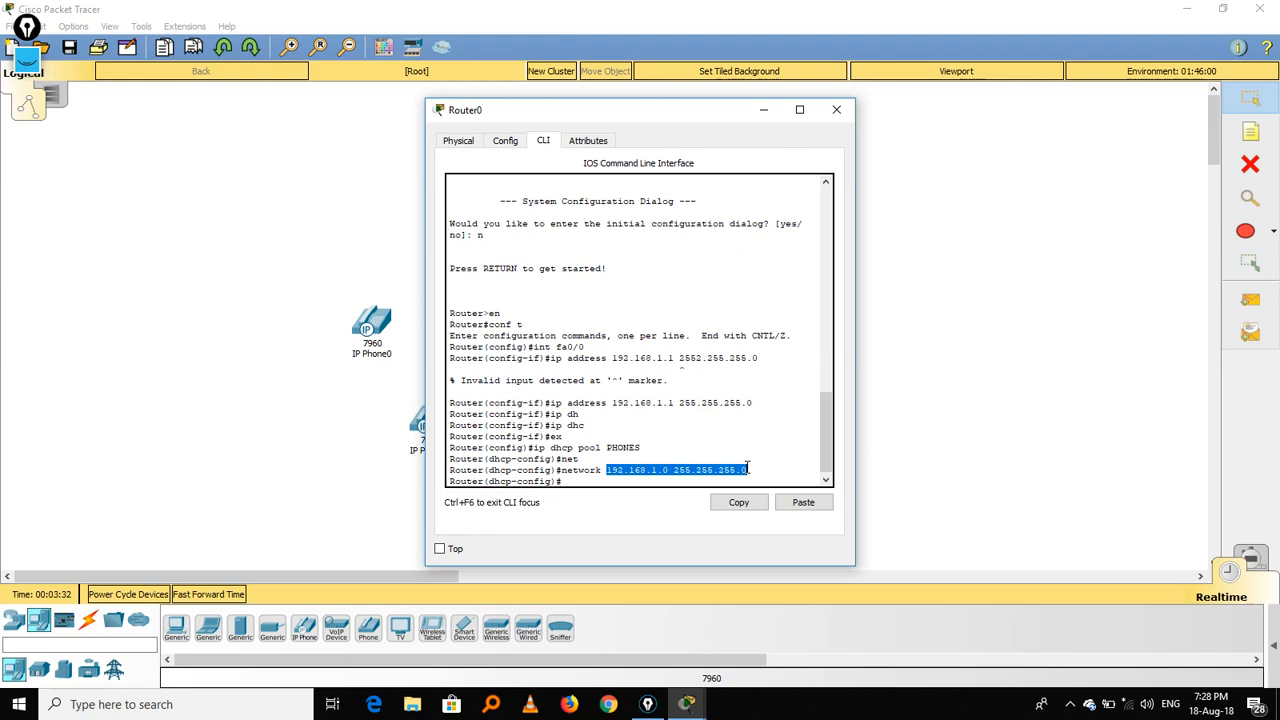
left_click_drag(613, 403, 679, 400)
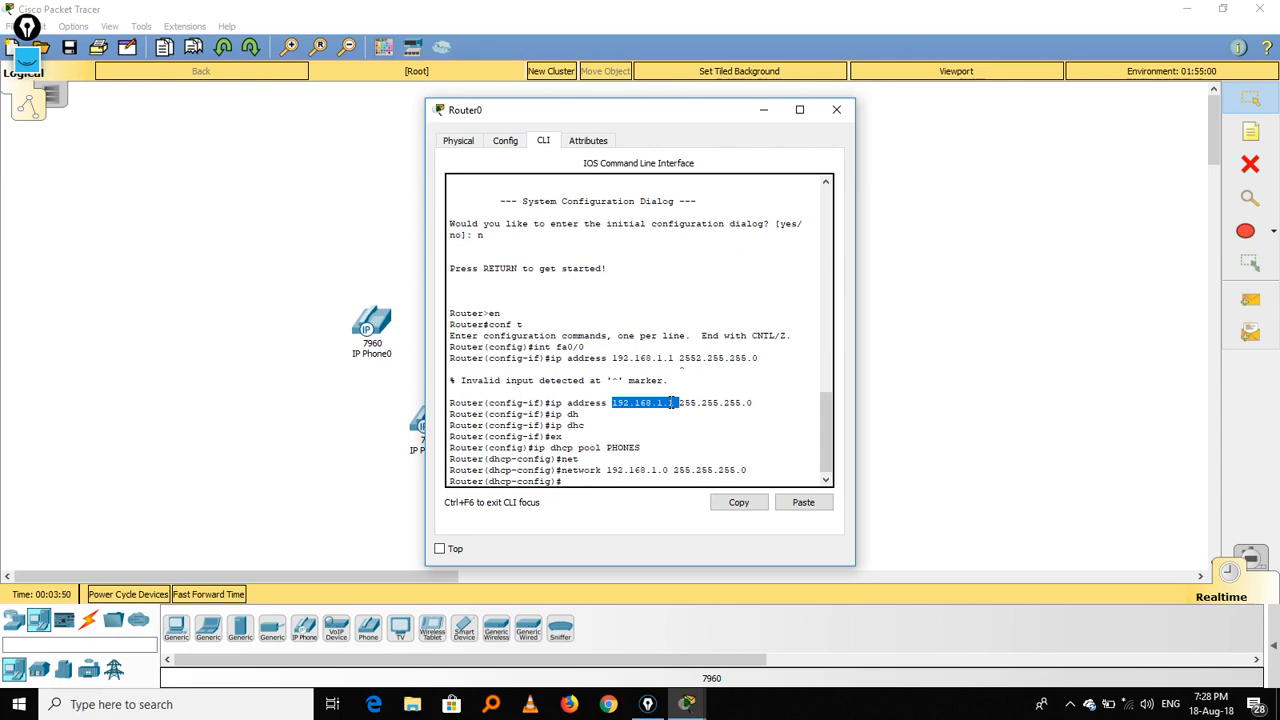
left_click(681, 485)
type("ip")
key("BackSpace")
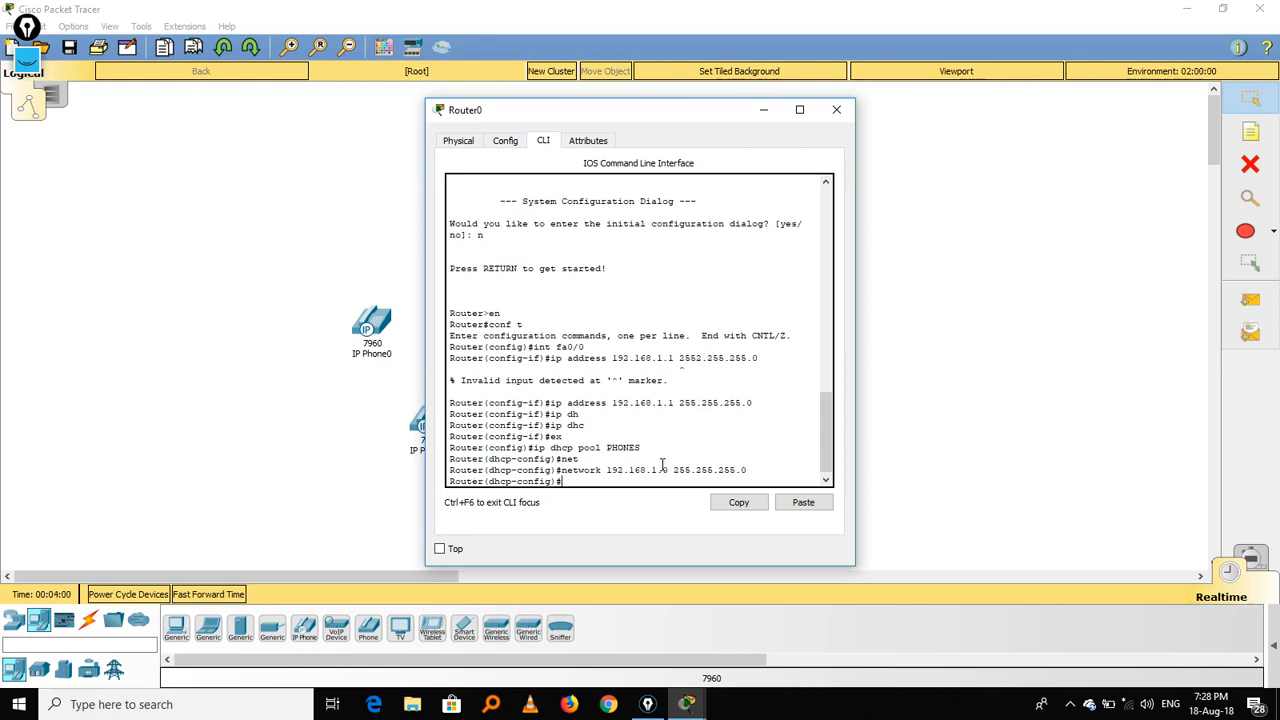
type("e")
key("BackSpace")
type("i dh")
key("Tab")
type("ex")
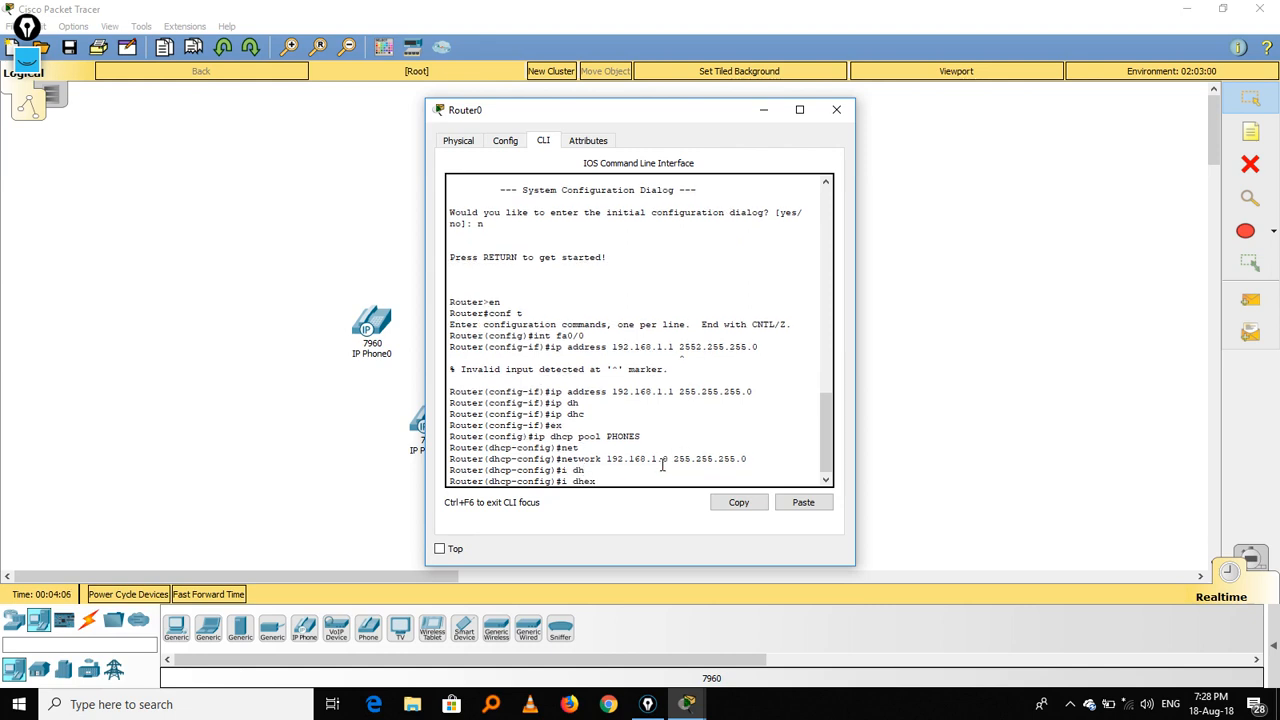
key("BackSpace")
key("BackSpace")
key("BackSpace")
type("hc")
key("Tab")
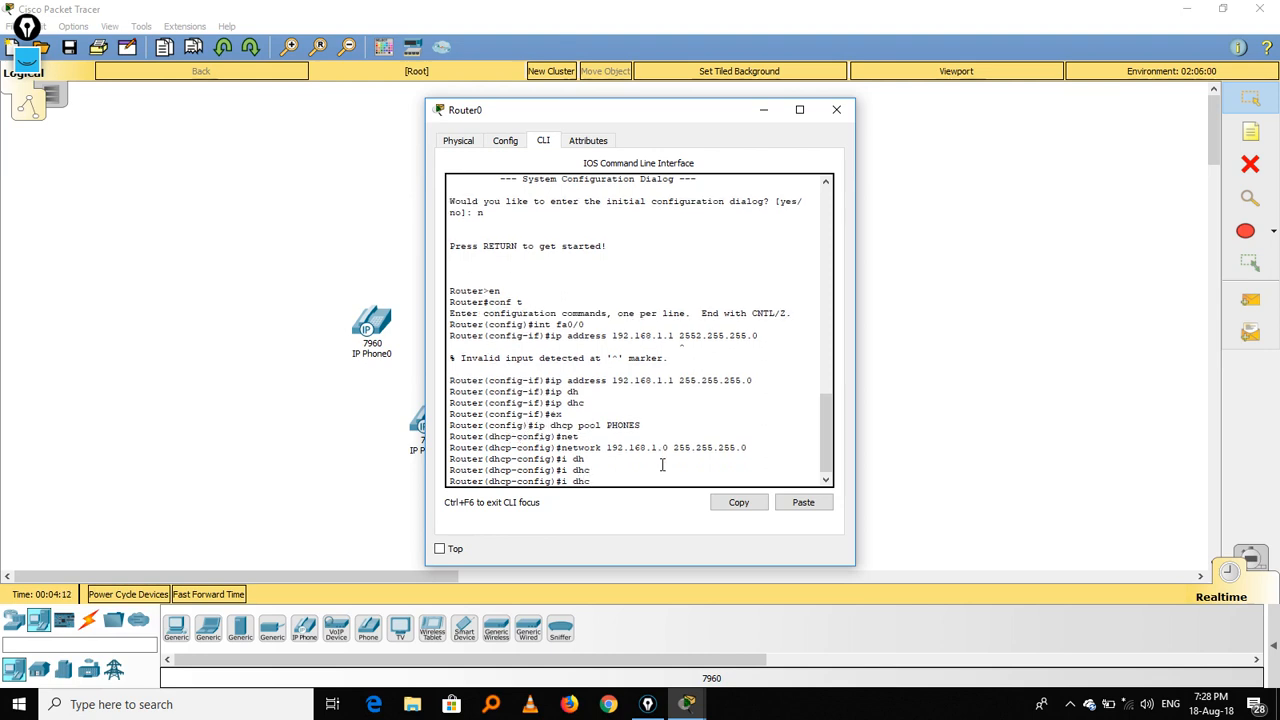
key("BackSpace")
key("BackSpace")
key("BackSpace")
key("BackSpace")
key("BackSpace")
Set the PHONES pool's default router to 192.168.1.1
type("def")
key("Tab")
type("19")
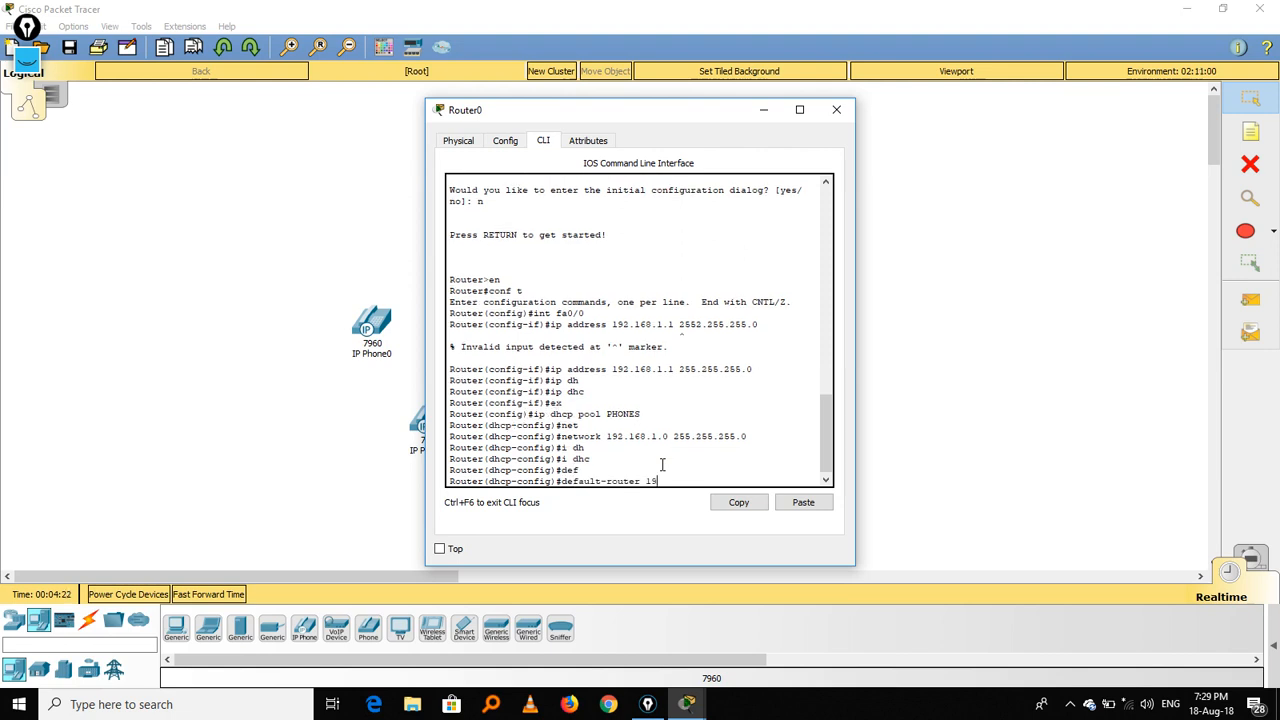
type("2.168.1.1")
key("Return")
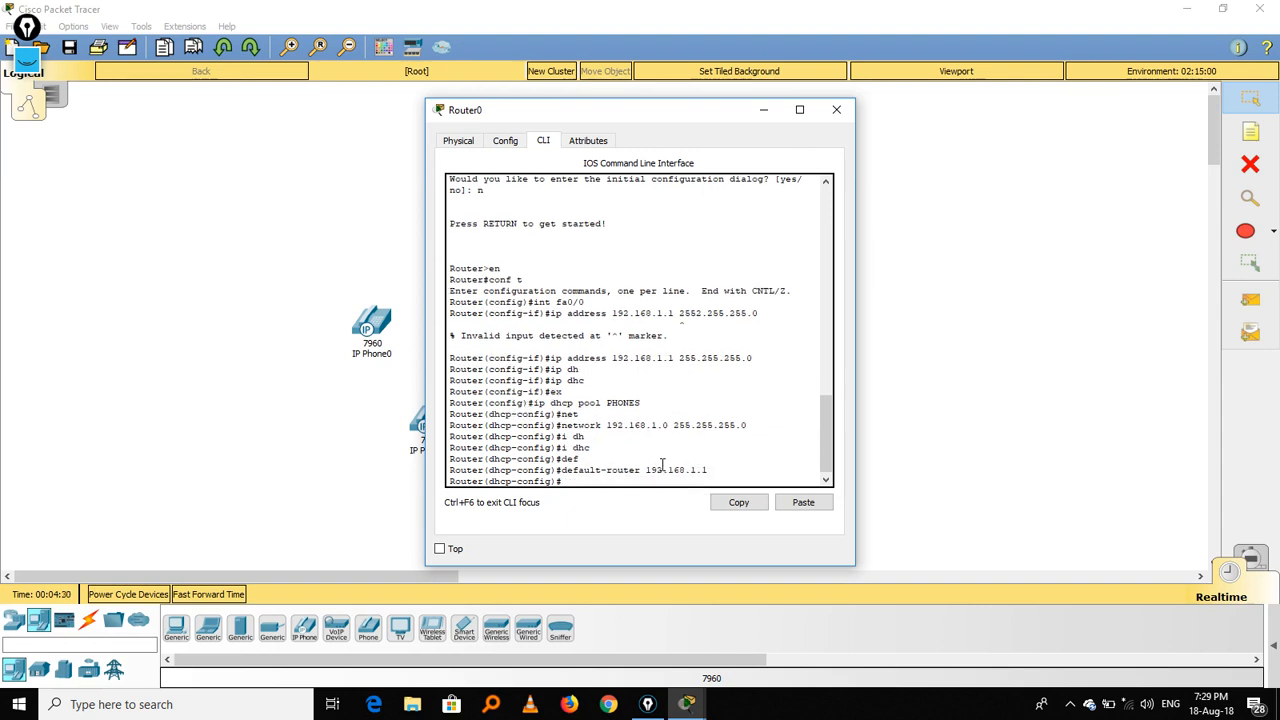
Try to set DHCP option 150 to IP 192.168.1 and request help on the command's arguments
type("option 150 ip 192.168.1")
key("Return")
key("Up")
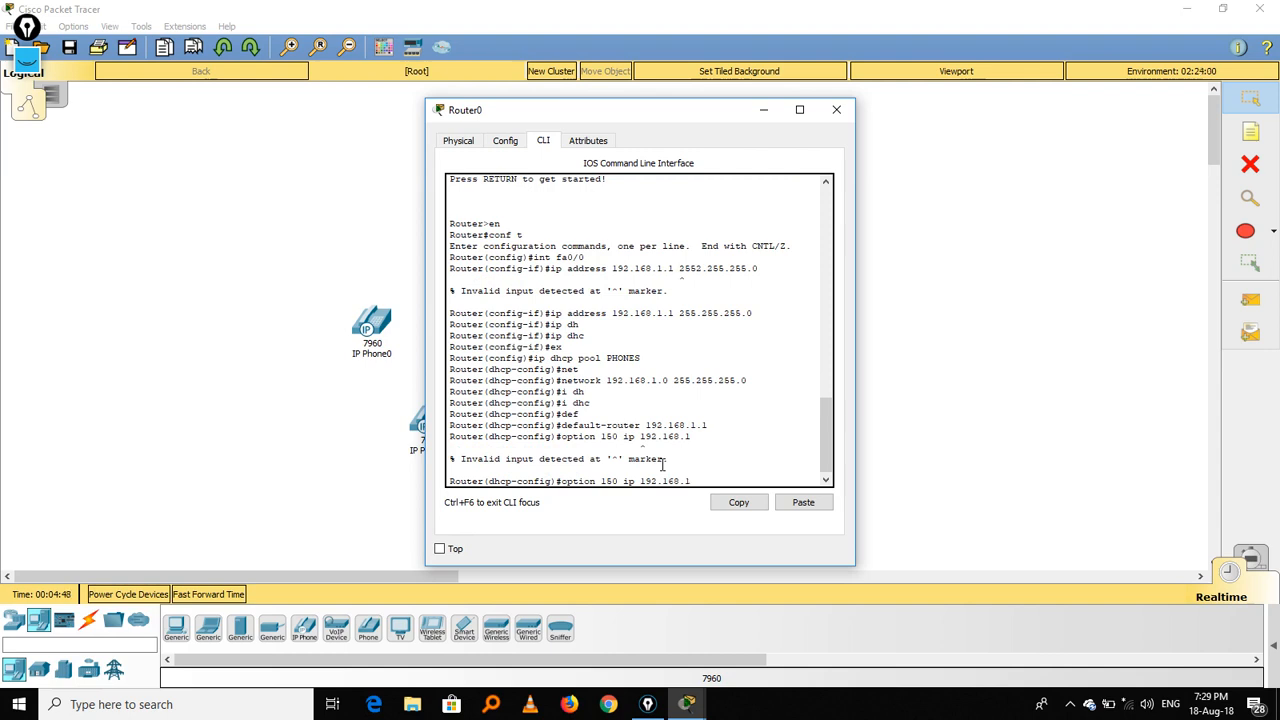
type("?")
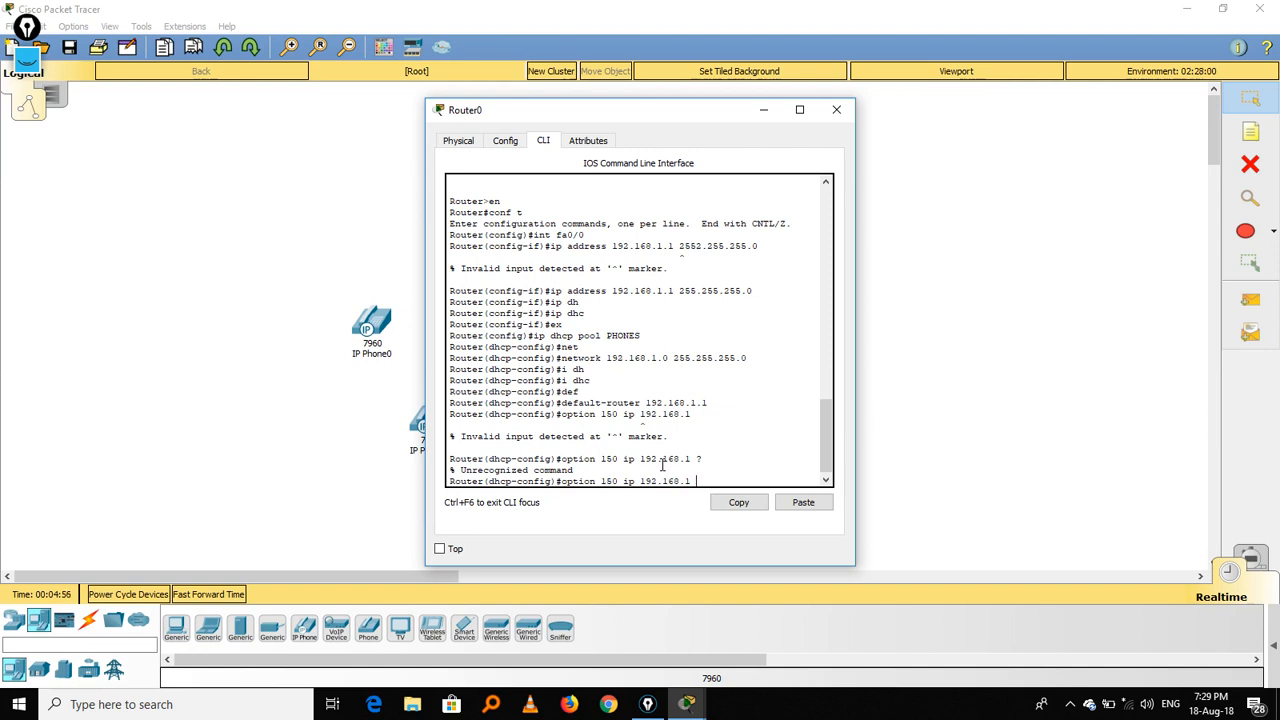
type("?")
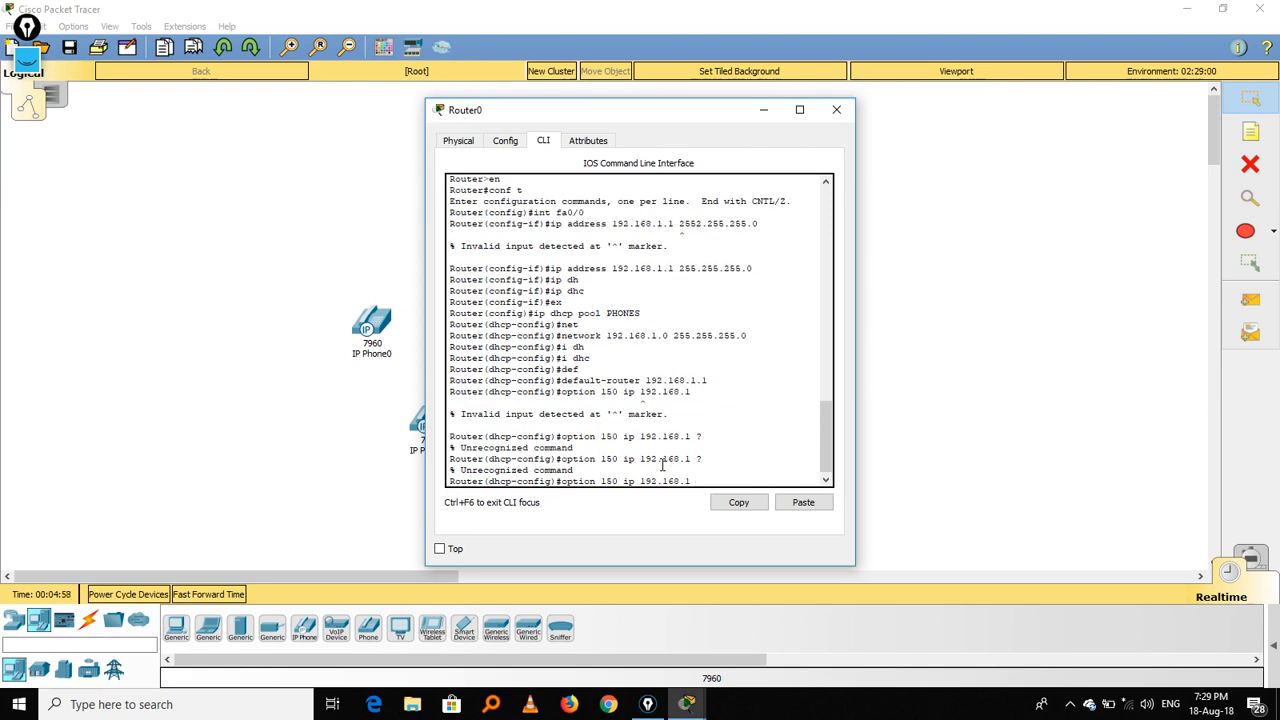
key("BackSpace")
key("BackSpace")
key("BackSpace")
key("BackSpace")
key("BackSpace")
key("BackSpace")
key("BackSpace")
key("BackSpace")
key("BackSpace")
key("BackSpace")
key("BackSpace")
key("BackSpace")
key("BackSpace")
key("BackSpace")
key("BackSpace")
key("BackSpace")
key("BackSpace")
key("BackSpace")
key("BackSpace")
key("BackSpace")
List the available DHCP pool commands and set option 150 to IP address 192.168.1.1
type("?")
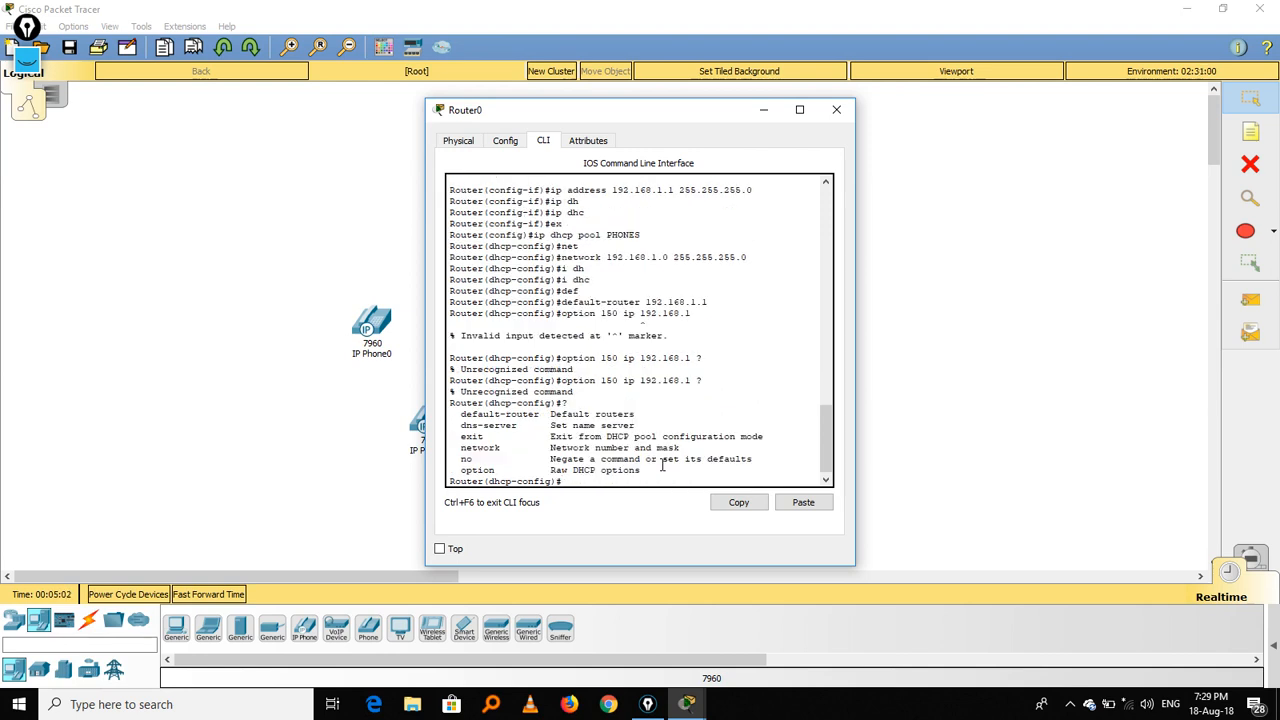
type("option 150?")
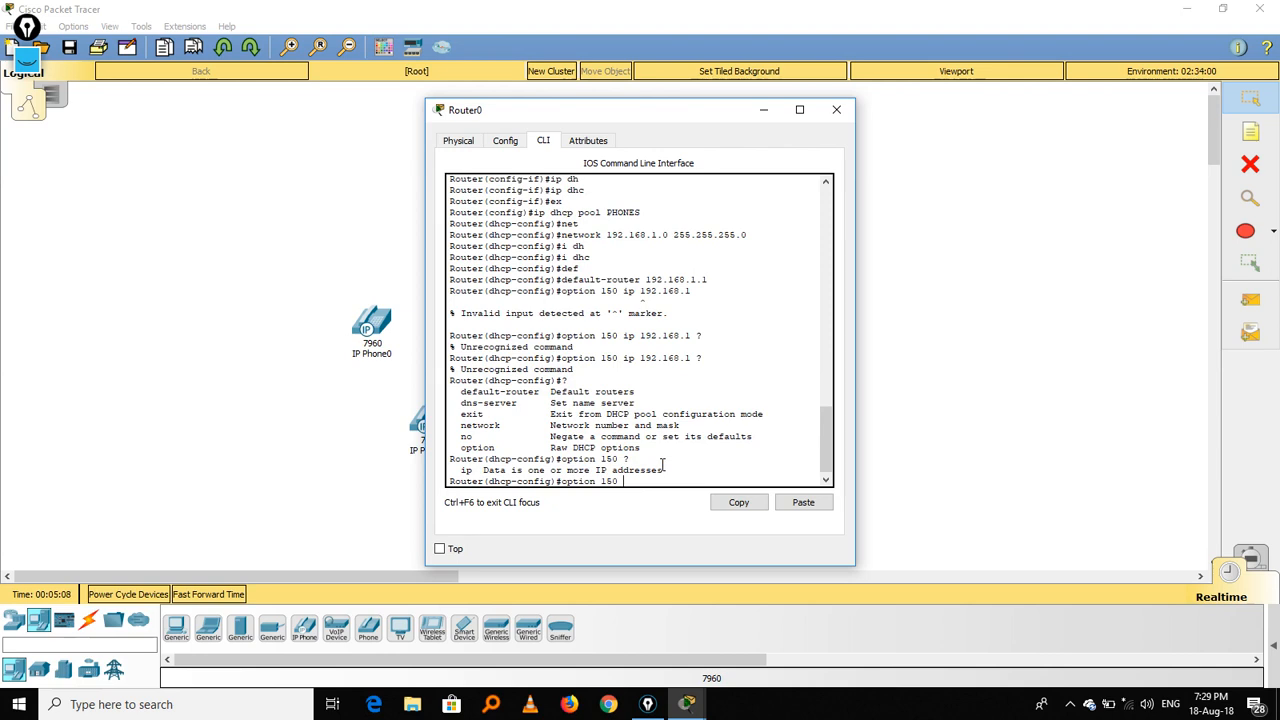
type("ip 192.168.1.1")
key("Return")
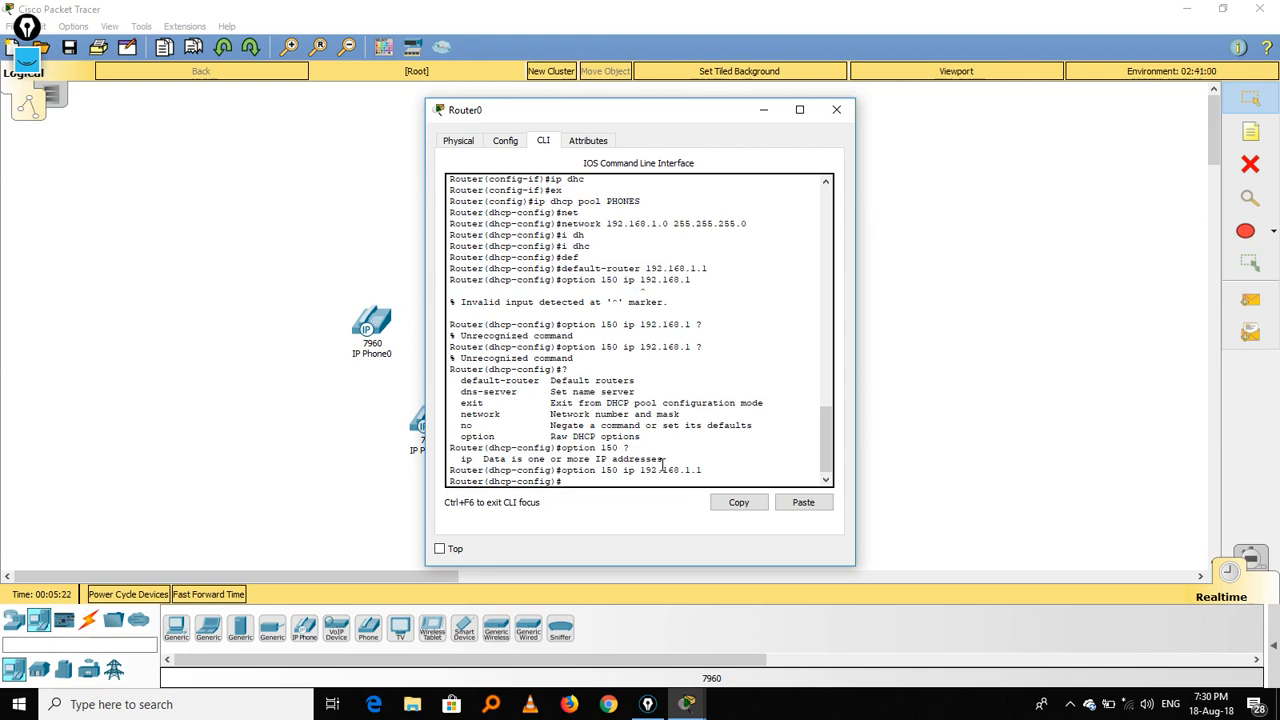
Set the pool's DNS server to 192.168.1.1 and return to global configuration mode
type("dn")
key("Tab")
type("192")
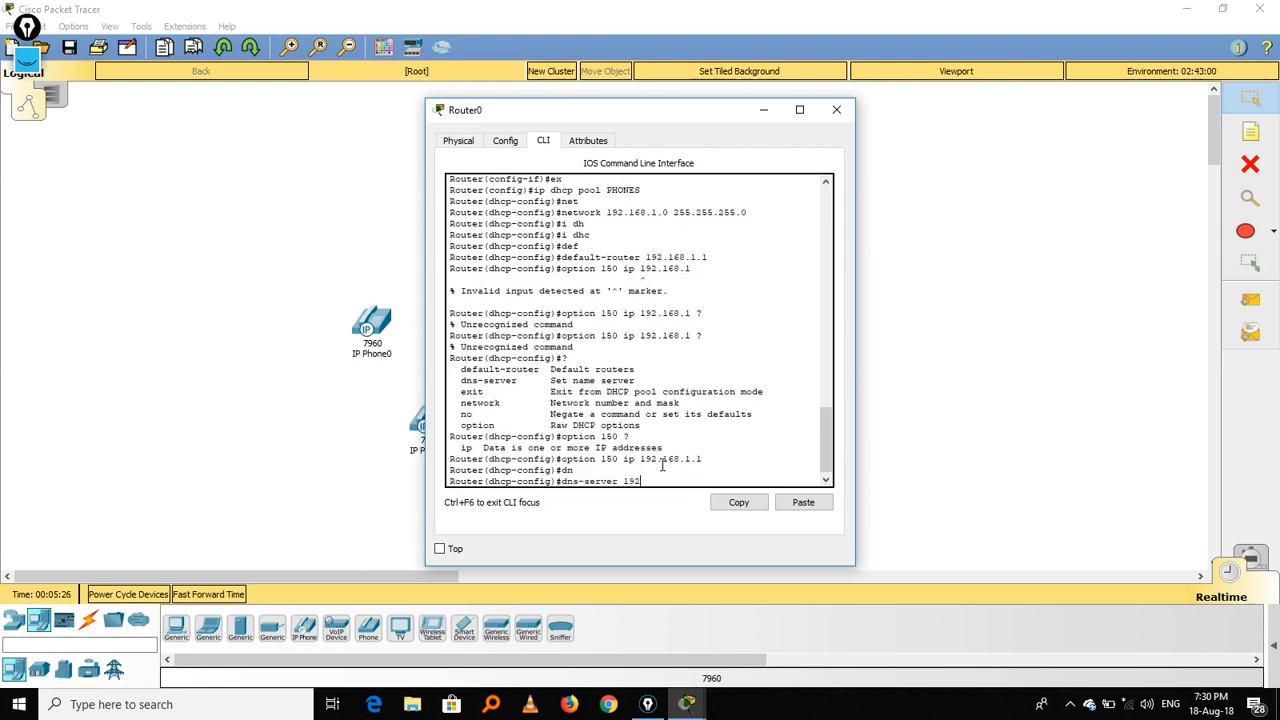
type(".168.1.1")
key("Return")
type("ex")
key("Return")
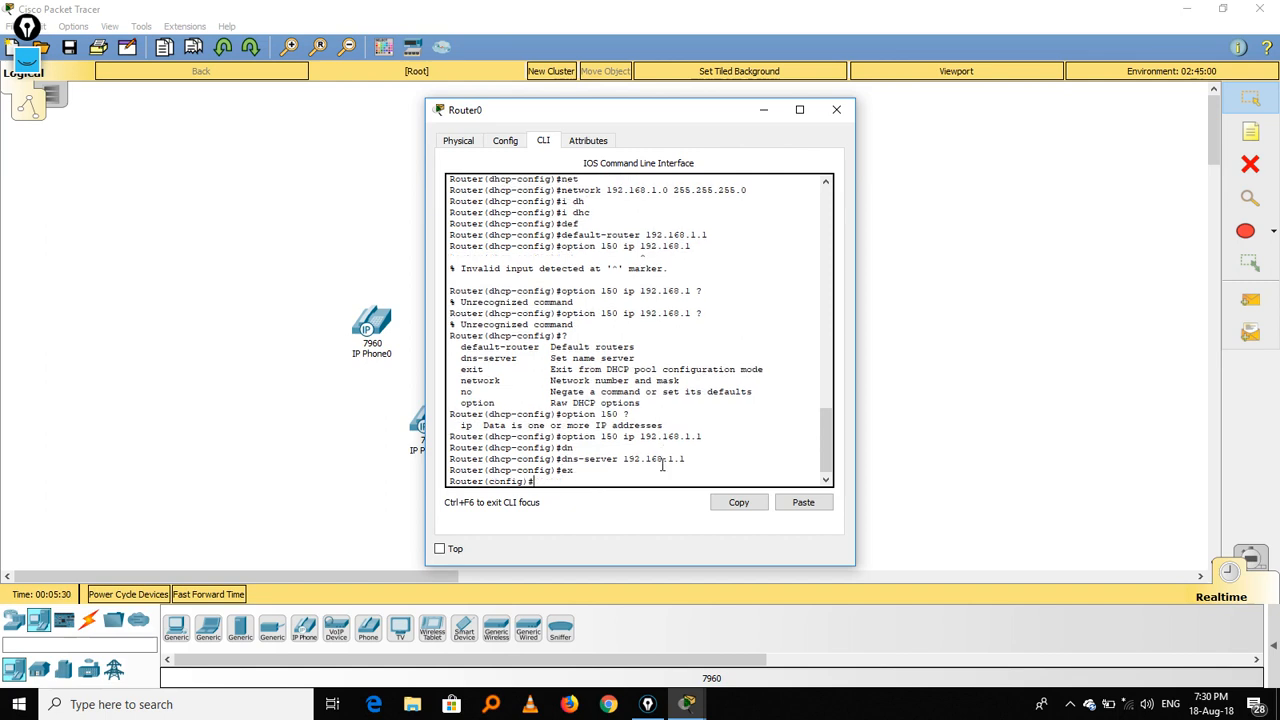
Exclude address 192.168.1.1 from DHCP assignment and exit global configuration mode
type("ip dh")
key("Tab")
type("ex")
key("Tab")
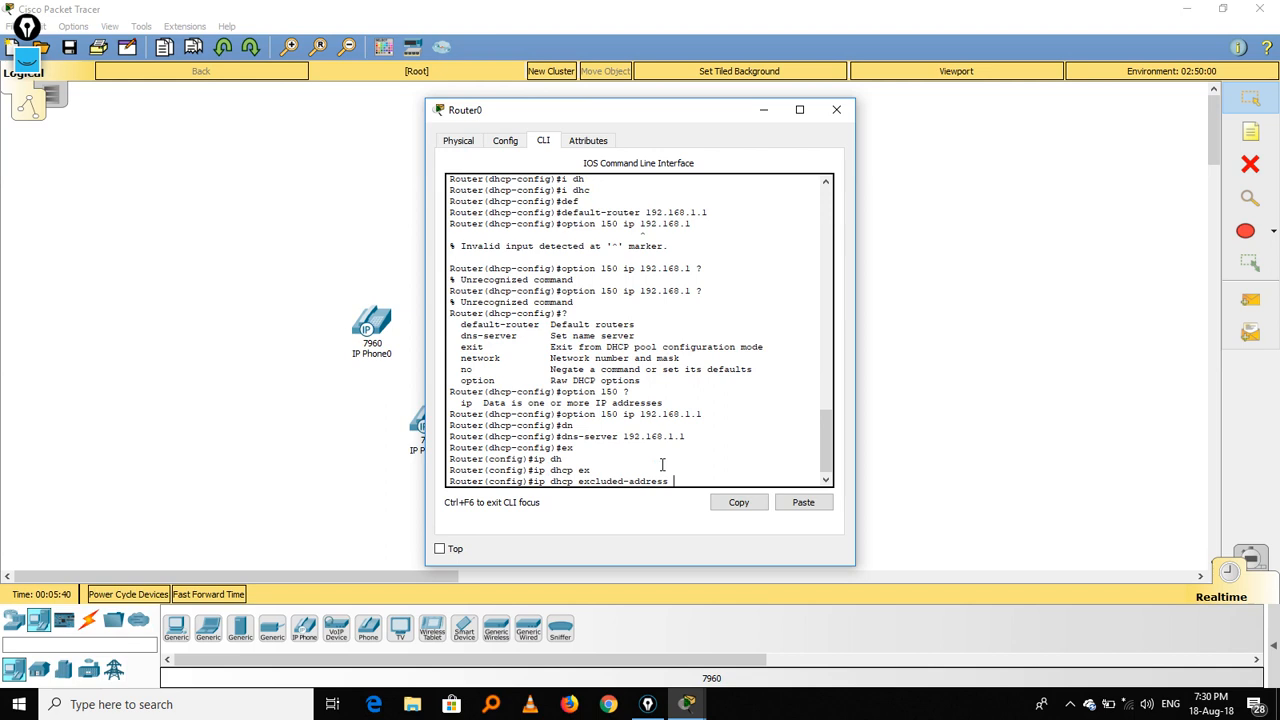
type("192.168.1.1")
key("Return")
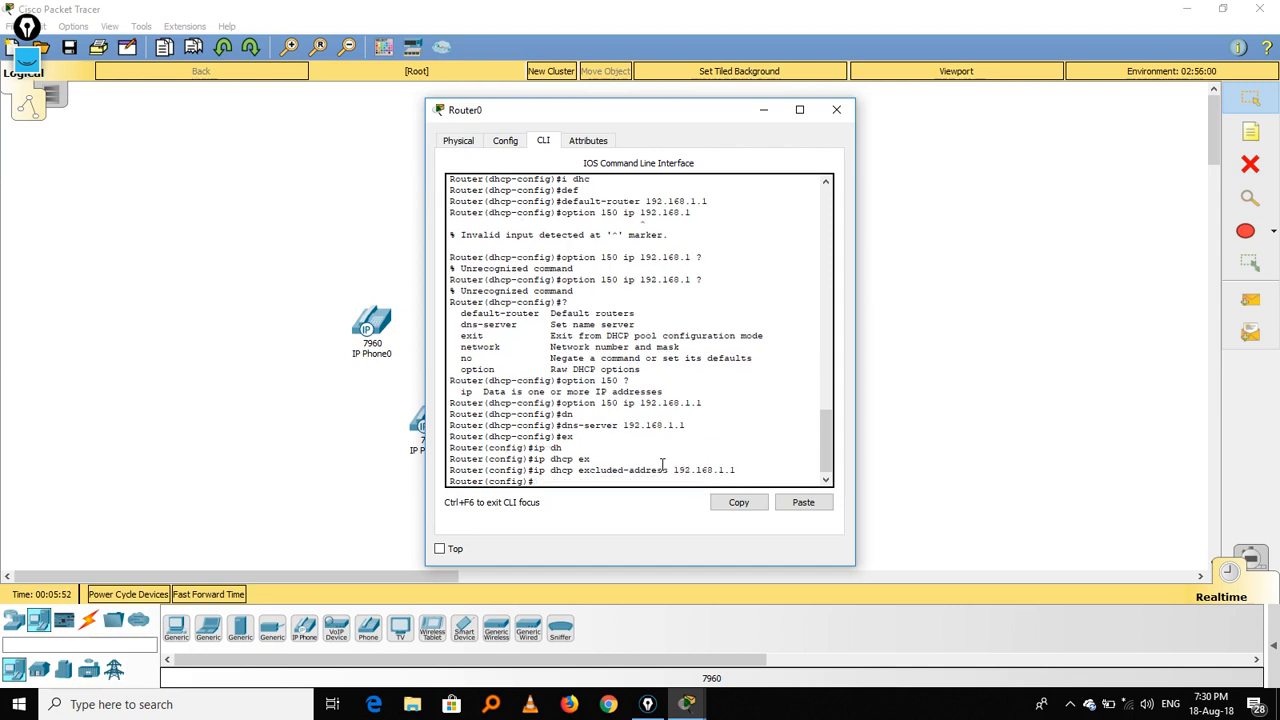
type("ex")
key("Return")
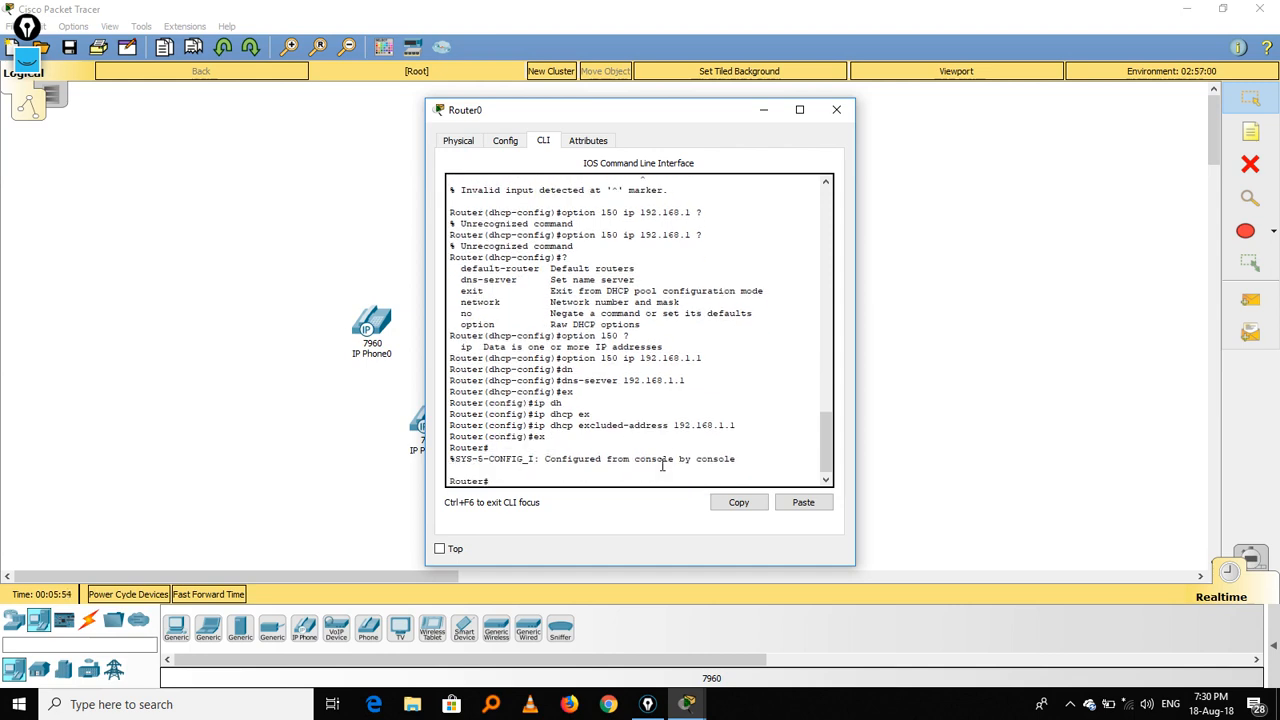
Enter global configuration mode again and open the telephony-service configuration
type("conf t")
key("Return")
type("te")
key("Tab")
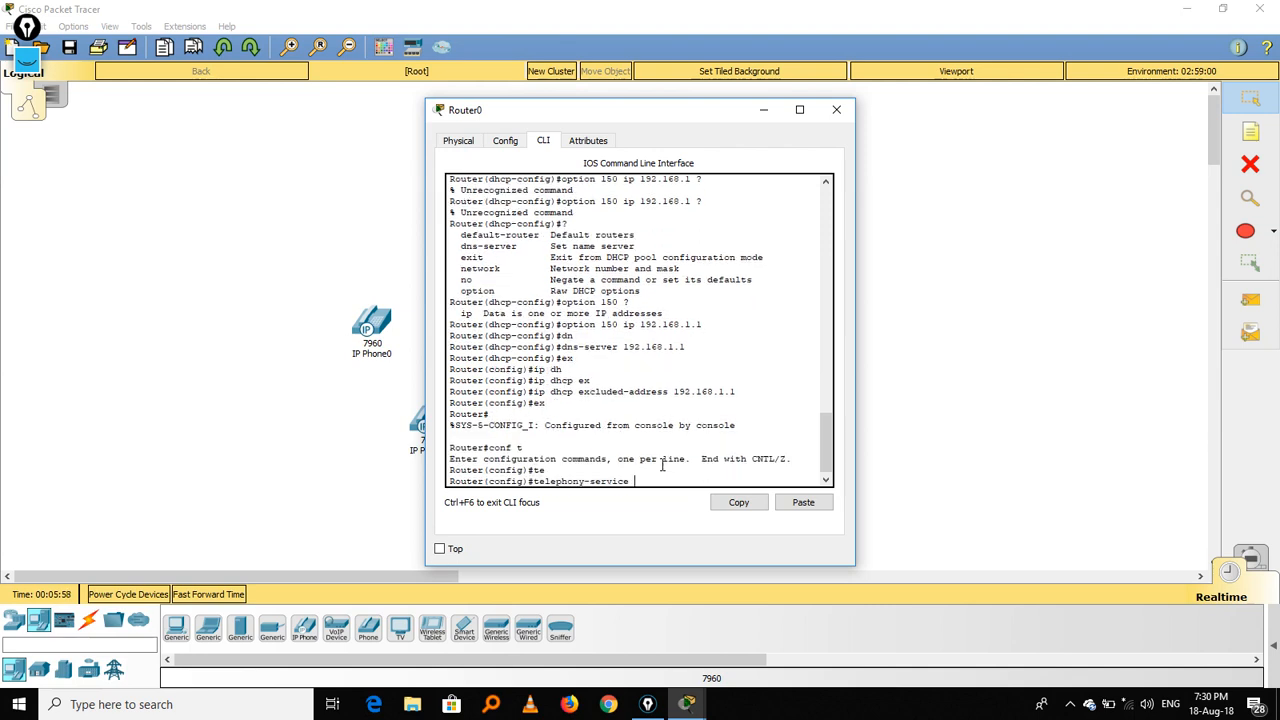
key("Return")
Set the telephony service's maximum directory numbers (max-dn) to 5 and maximum ephones to 5
type("max")
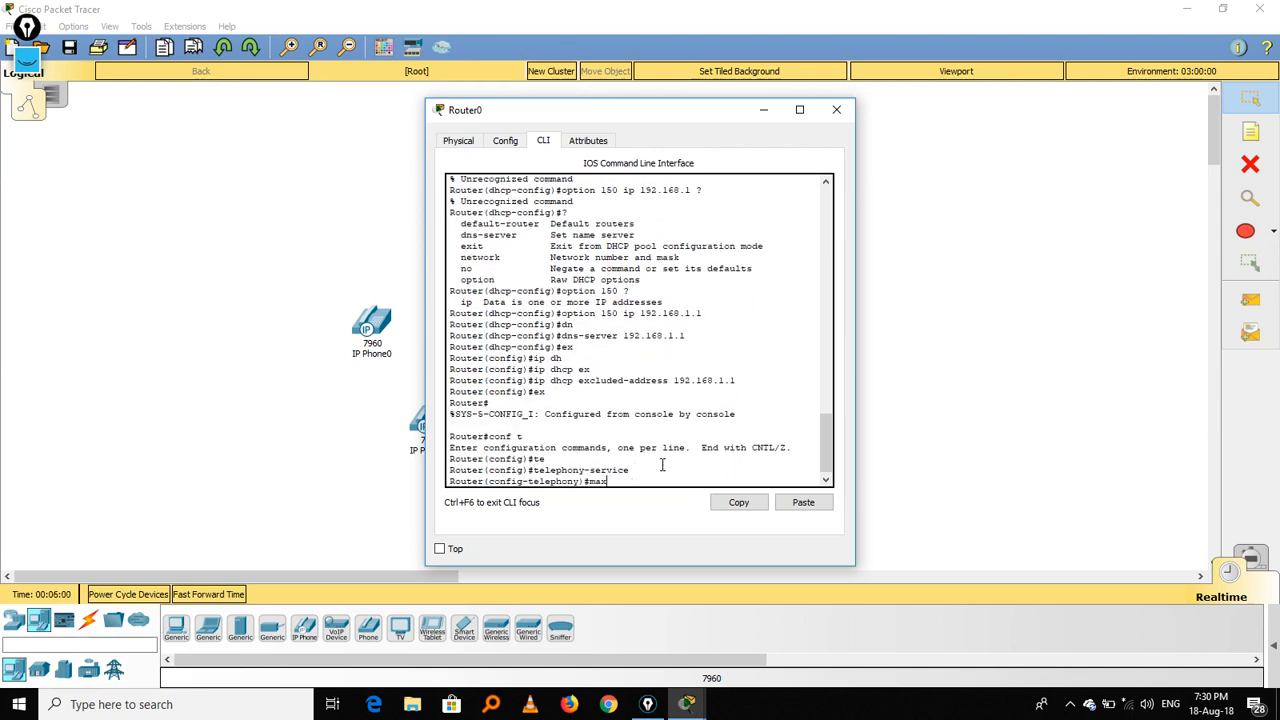
type("-dn 5")
key("Return")
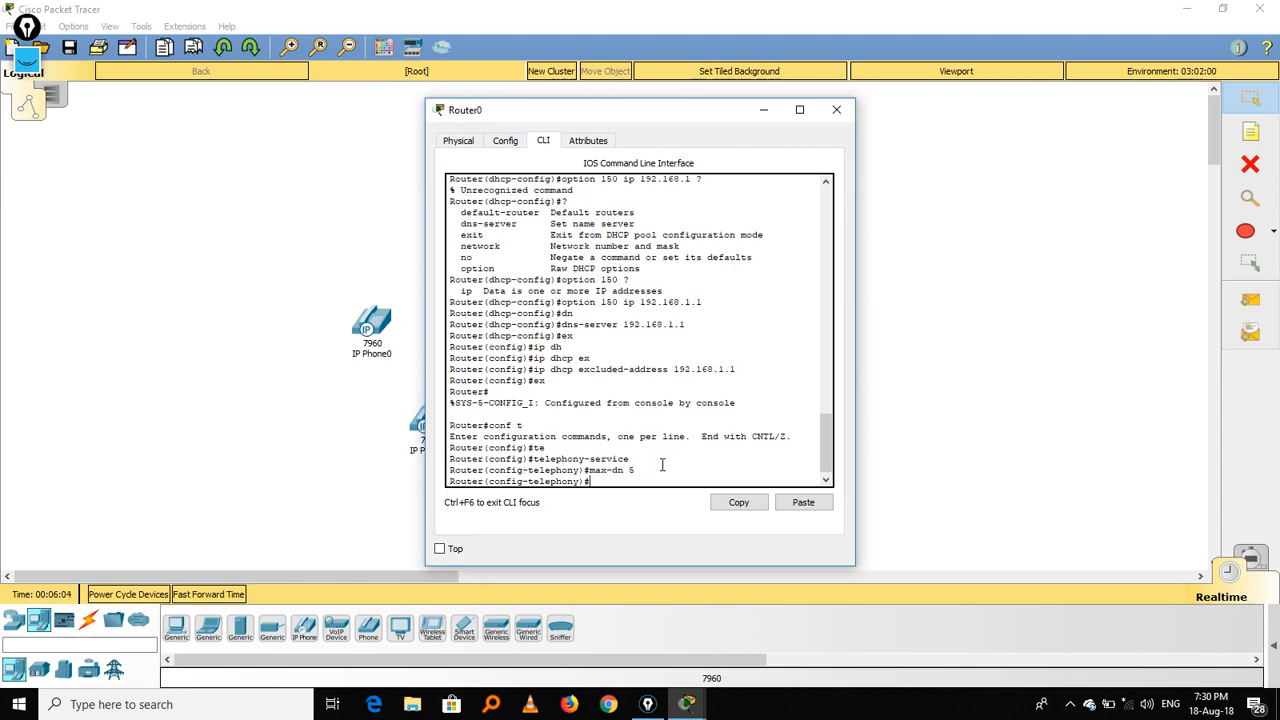
key("Up")
key("BackSpace")
key("BackSpace")
type("ephones")
key("Return")
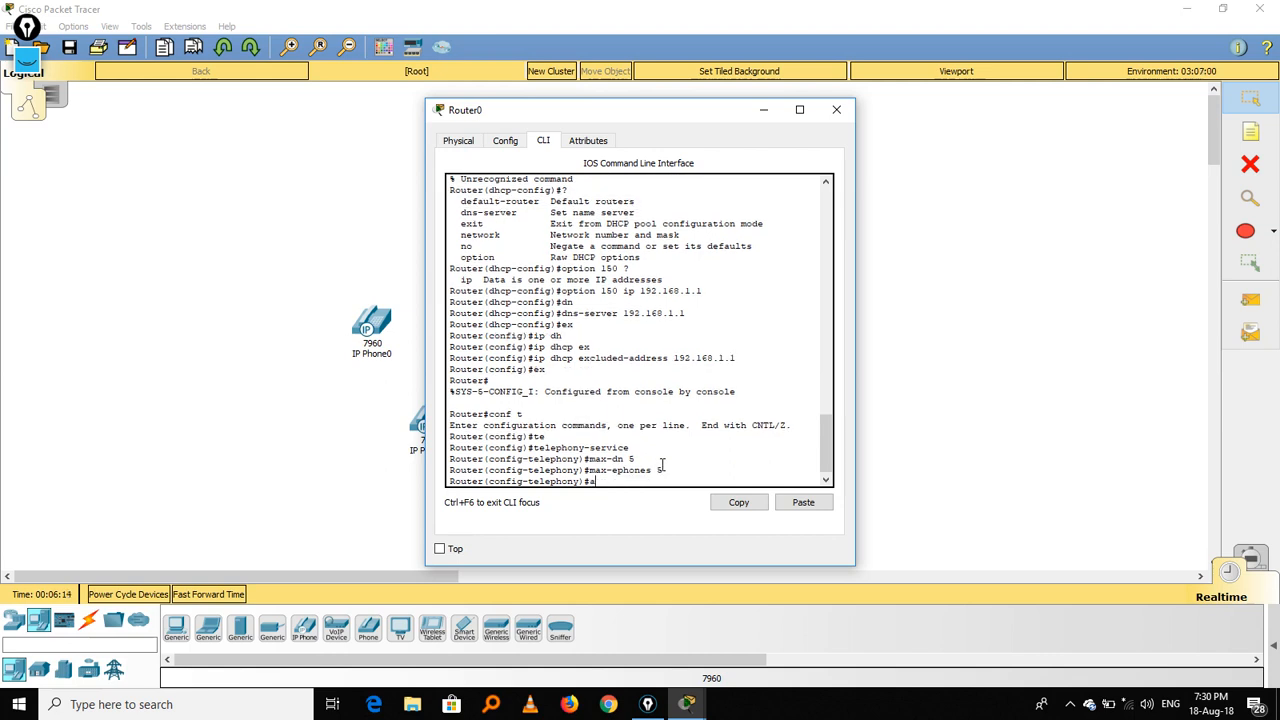
Enable automatic assignment of directory number tags 4 to 6 in the telephony service
type("au")
key("Tab")
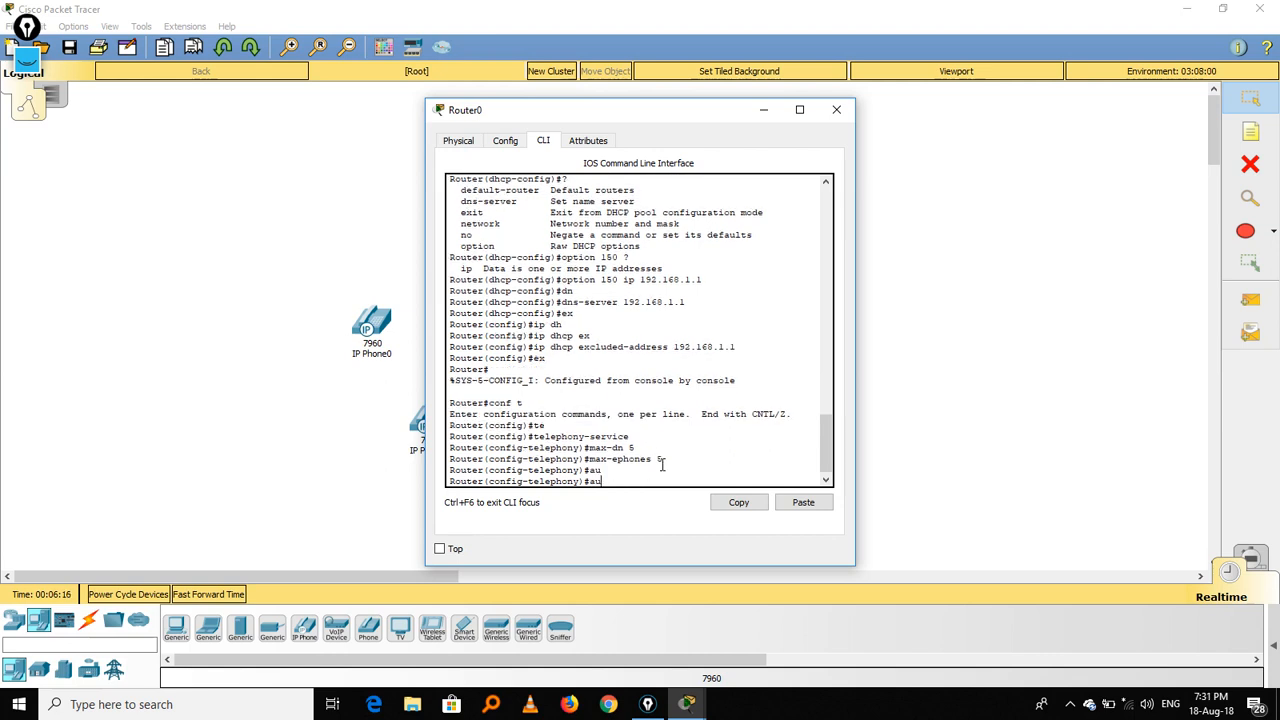
type("t")
key("Tab")
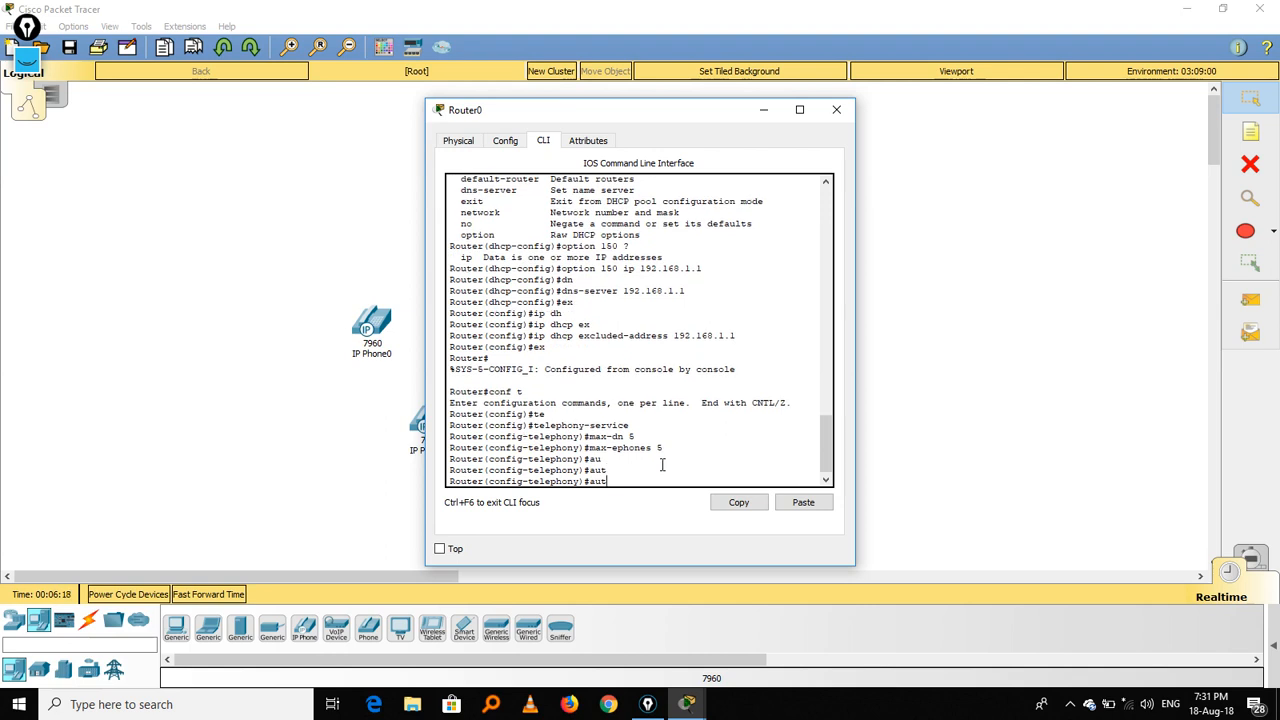
type("o as")
key("Tab")
type("1")
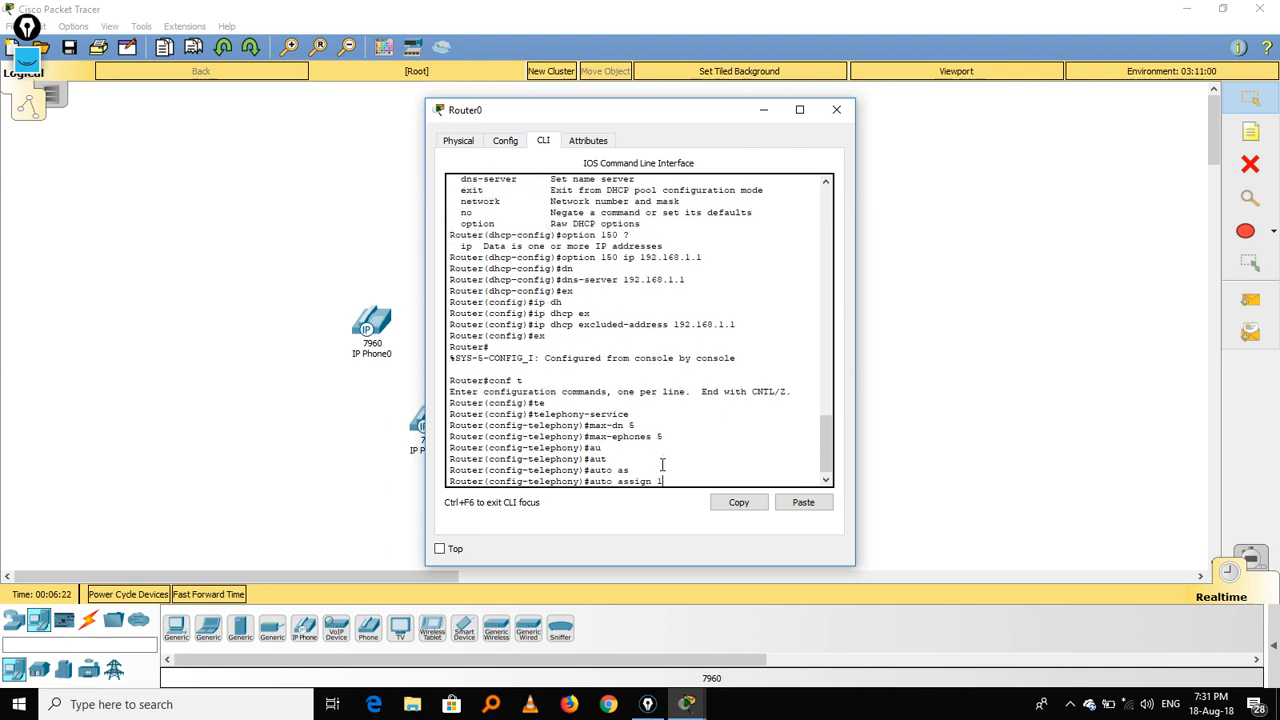
key("Tab")
type("to 5")
key("Tab")
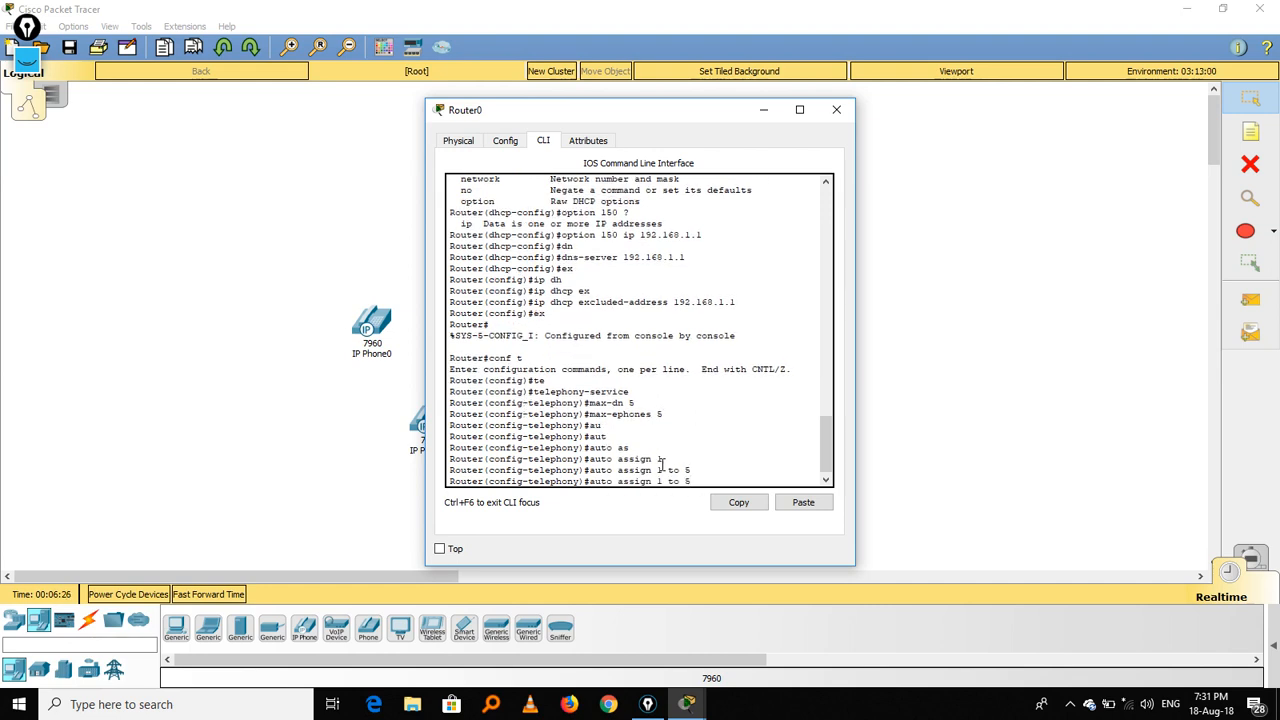
key("BackSpace")
type("6")
key("Return")
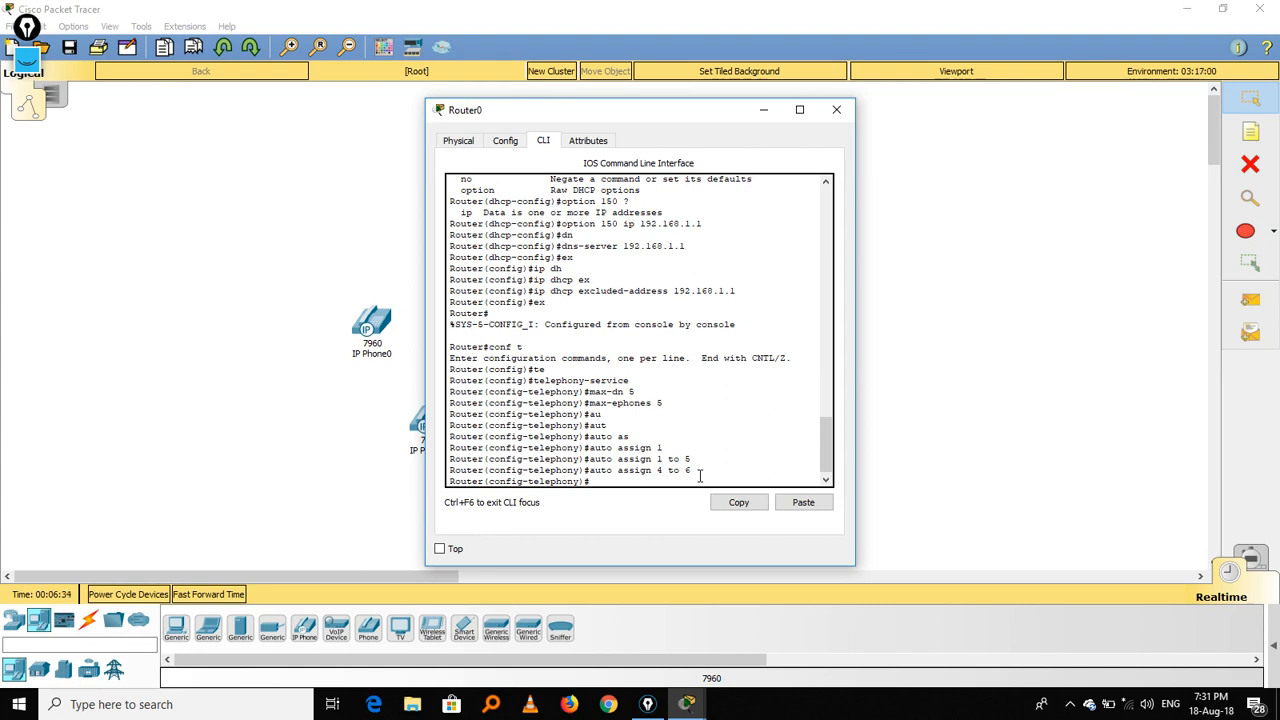
Check the allowed tag range for auto assign and set automatic assignment to tags 1 to 144
type("auto as")
key("Tab")
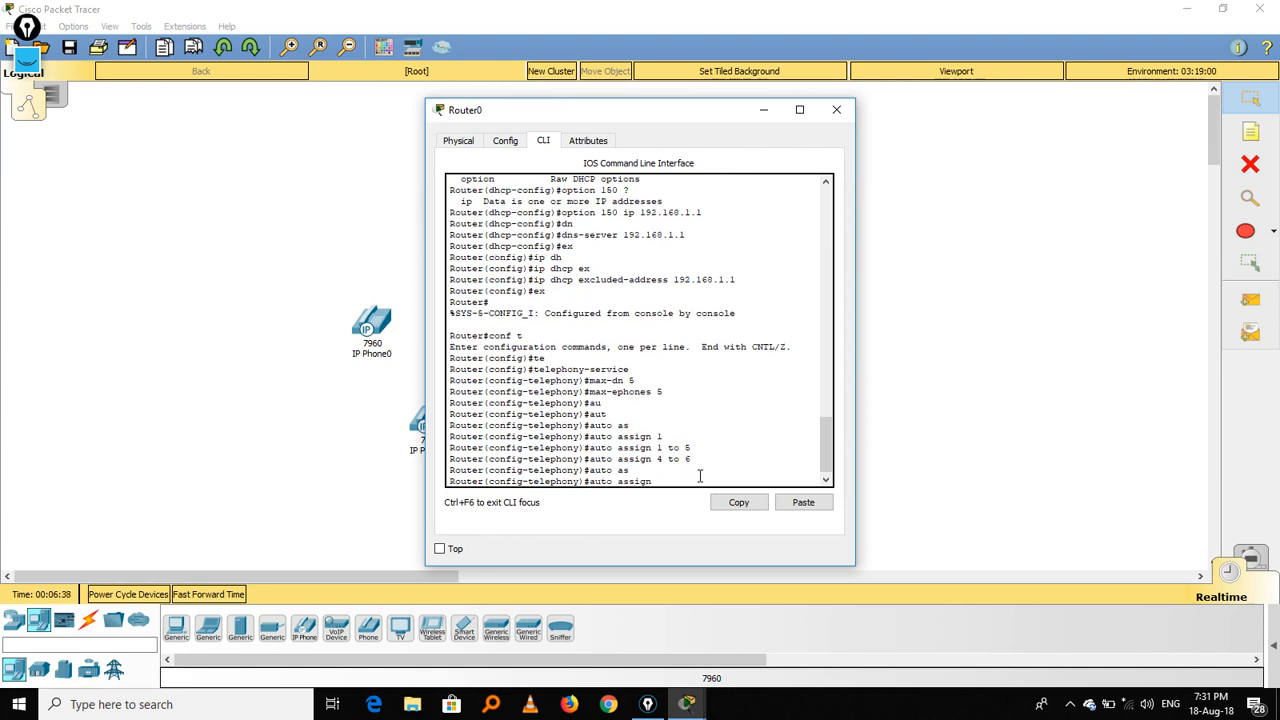
type("?")
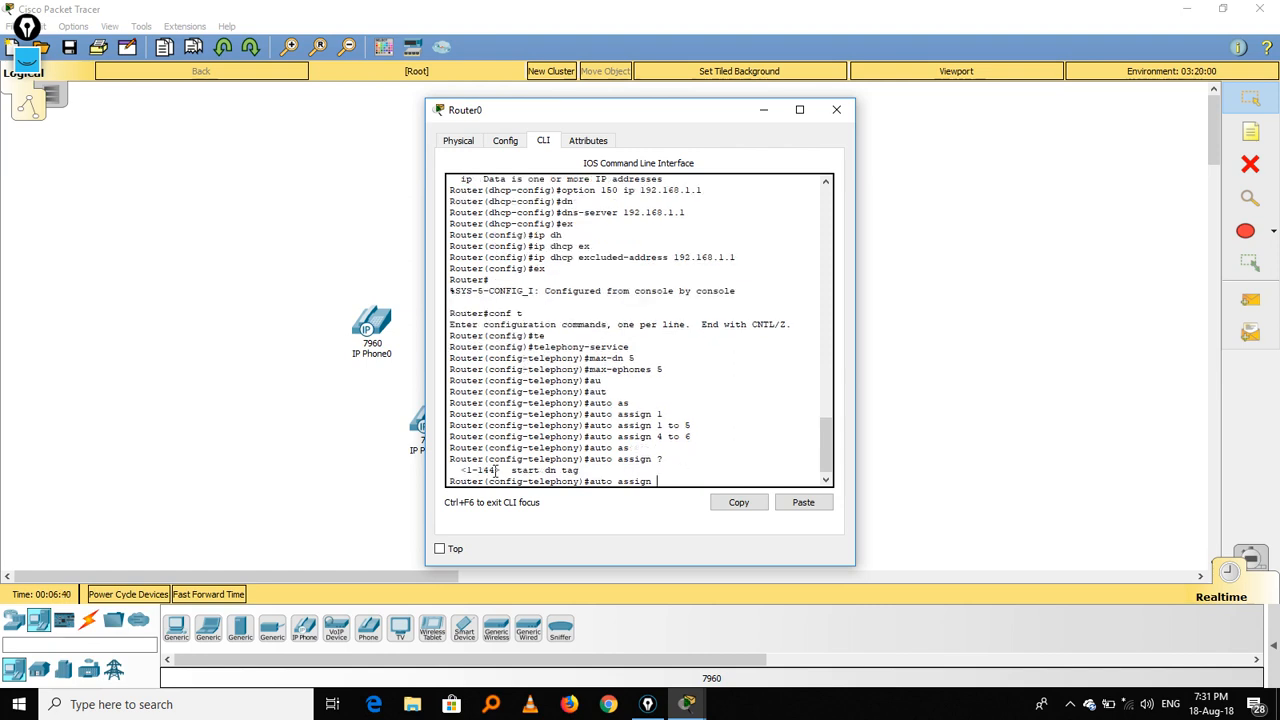
left_click_drag(494, 469, 449, 470)
left_click(646, 481)
type("4 to 6")
key("BackSpace")
key("BackSpace")
type("to 144")
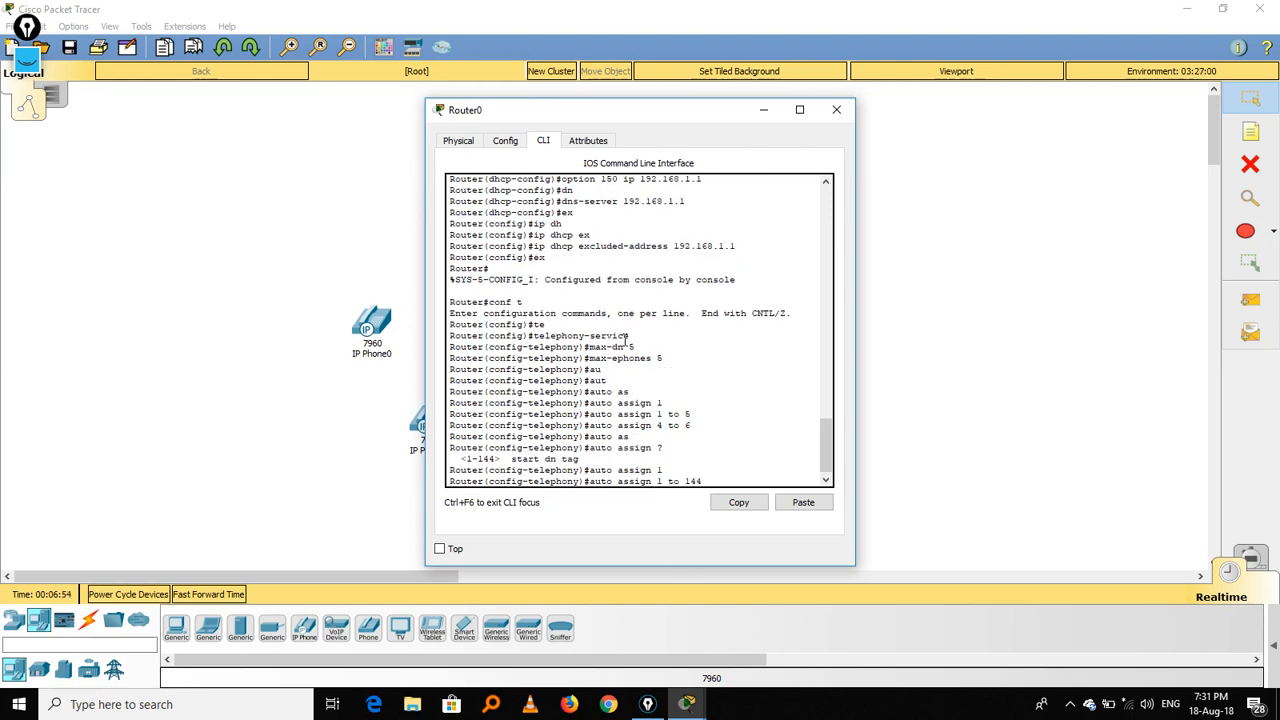
key("Return")
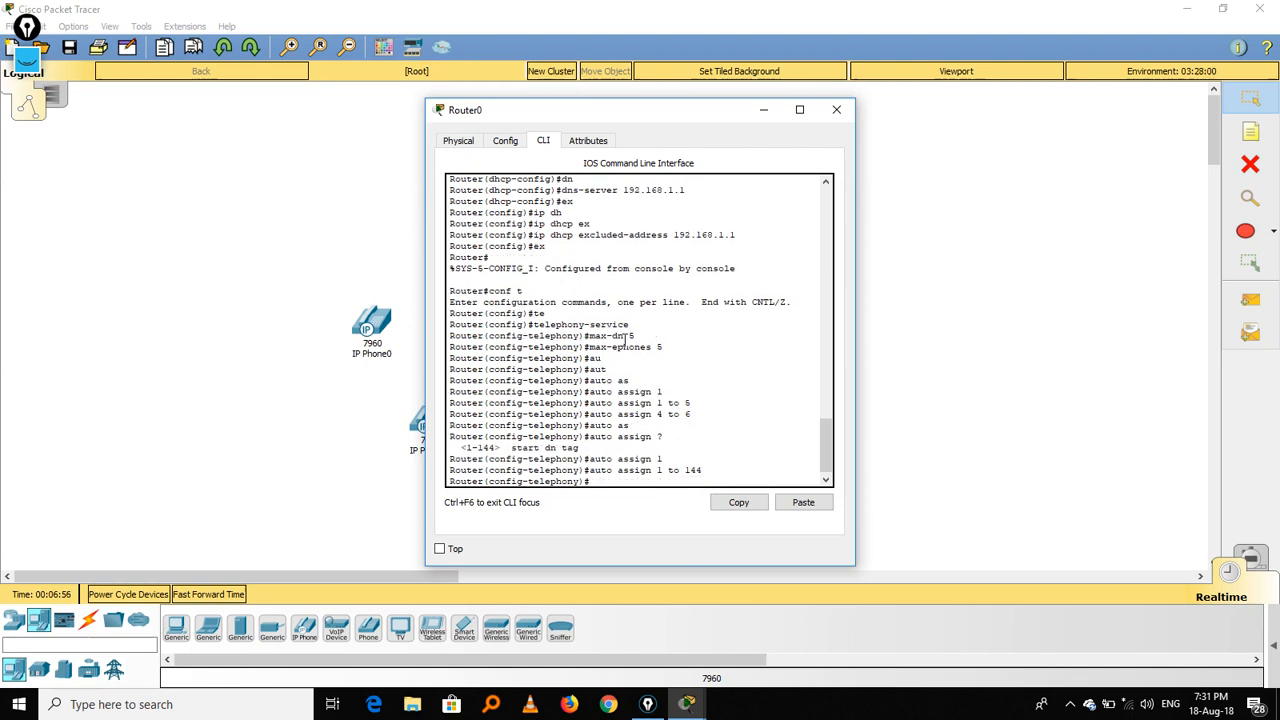
Negate the automatic assignment of directory number tags 1 to 144
key("Up")
key("Home")
type("no")
key("Return")
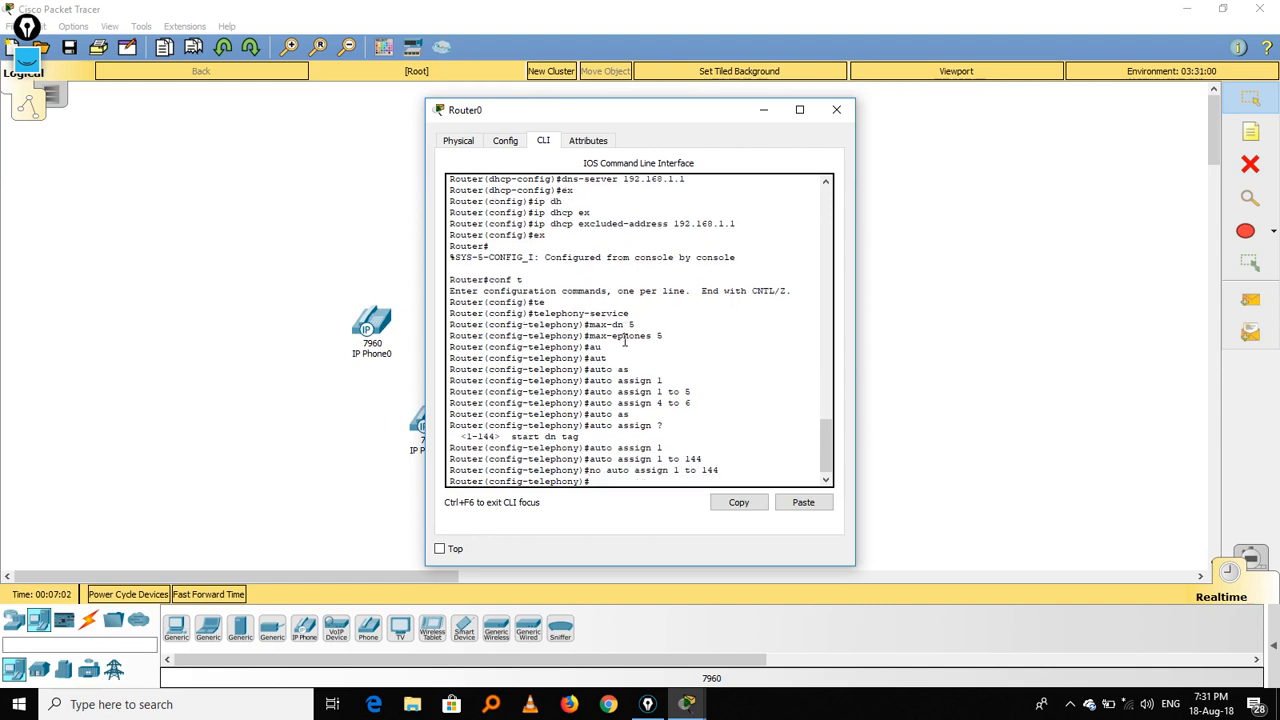
Set the telephony source address to 192.168.1.1 on port 2000 and return to global configuration mode
type("ex")
key("BackSpace")
type("ip so")
key("Tab")
type("1")
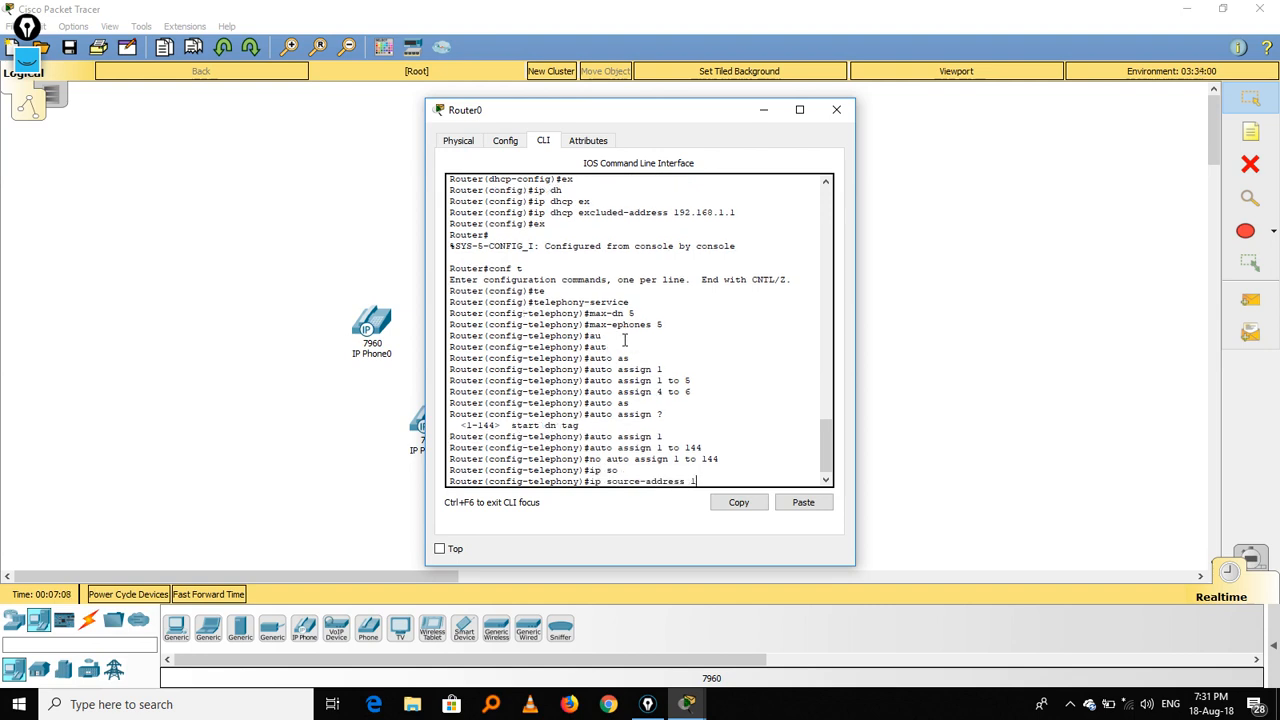
type("92.168.1.1 p")
key("Tab")
type("2")
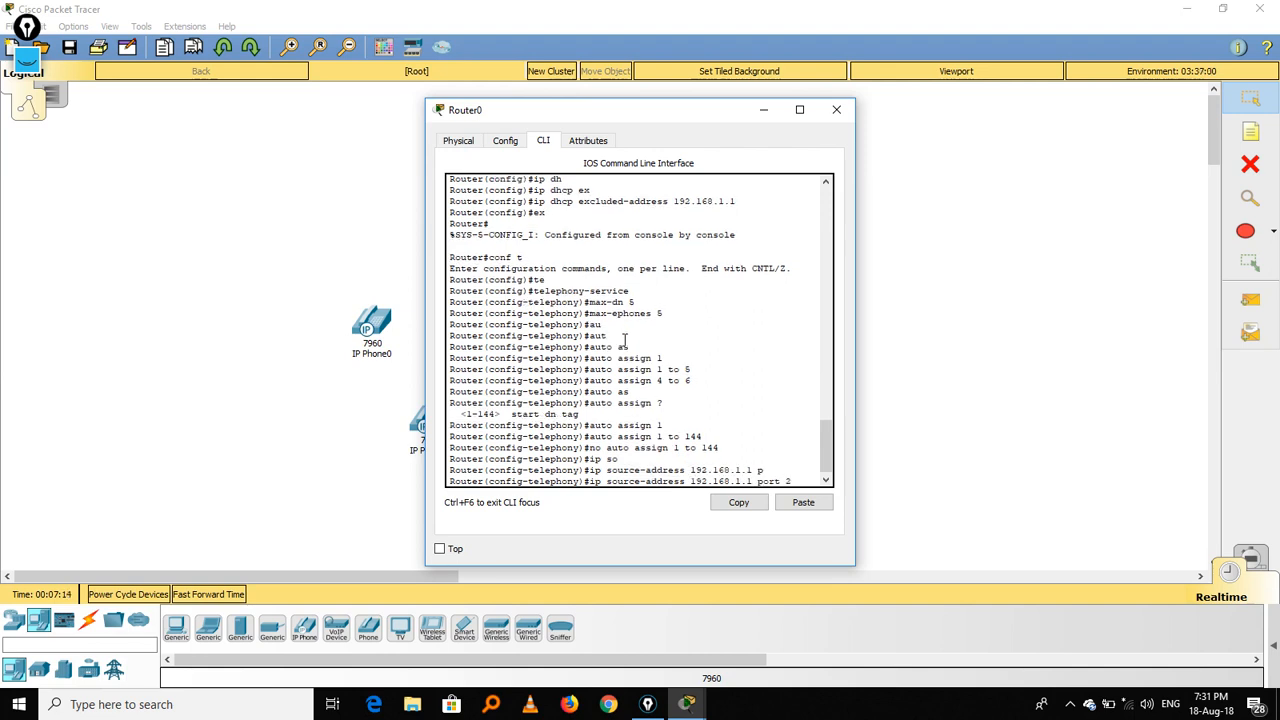
type("0000")
key("Return")
type("ex")
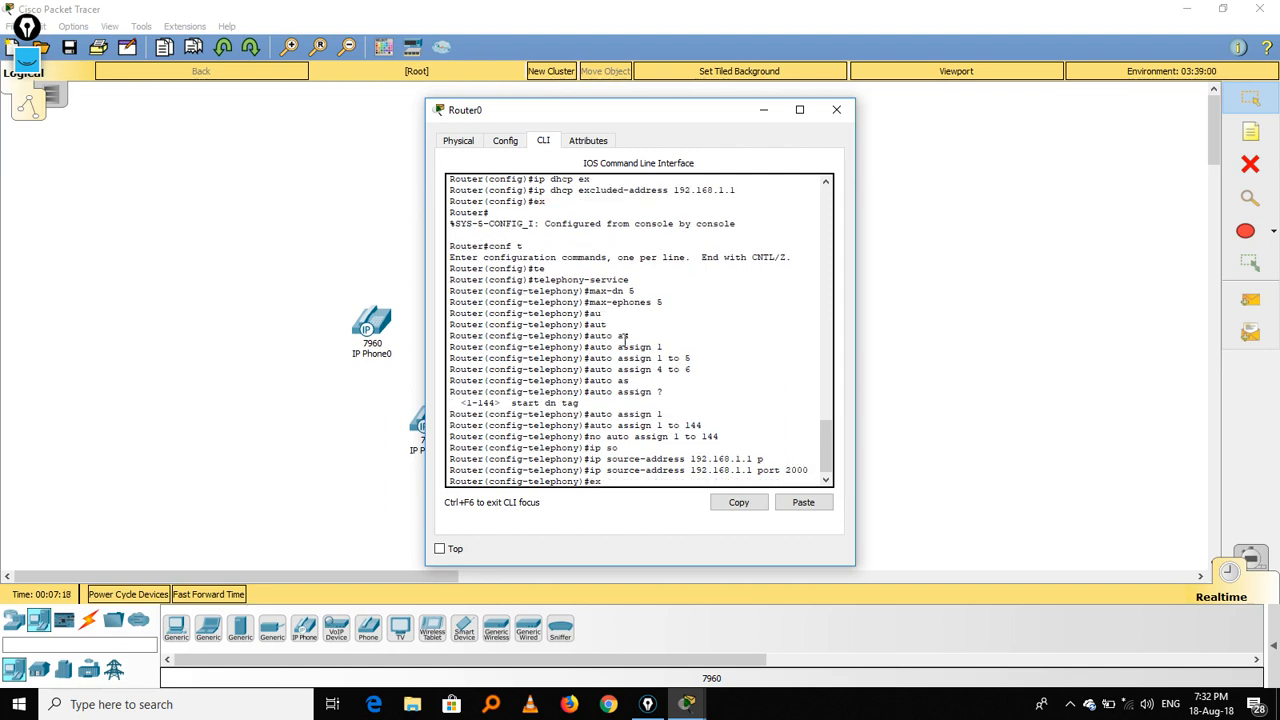
key("Return")
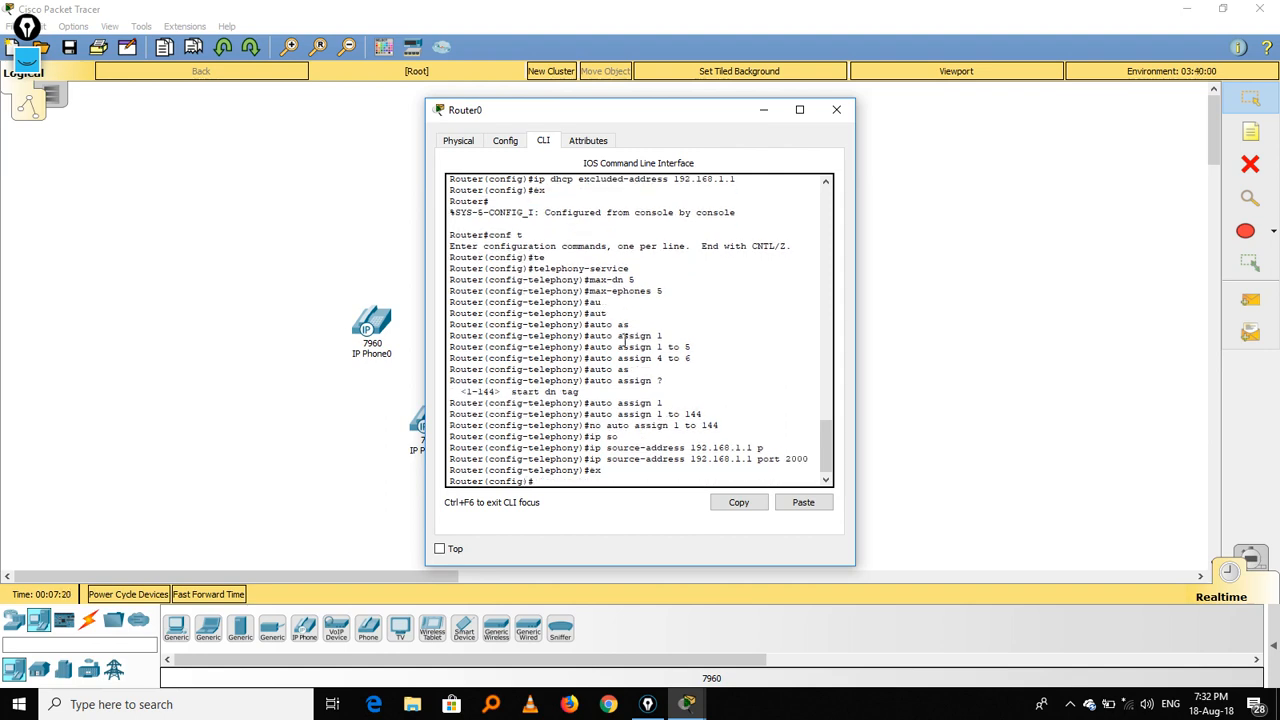
Create ephone-dn 1 and assign it the extension number 1002
type("epho")
type("ne")
type("-dn")
type(" 2")
key("Return")
type("numb")
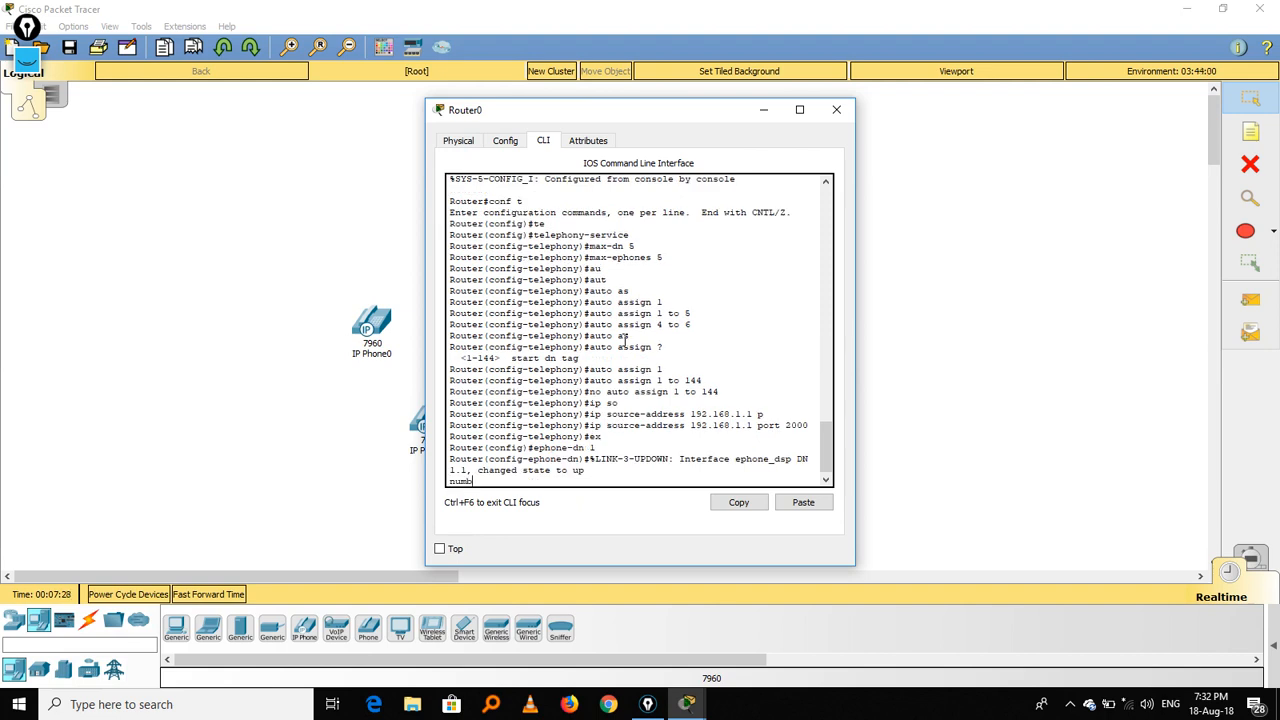
type("er 1002")
key("Return")
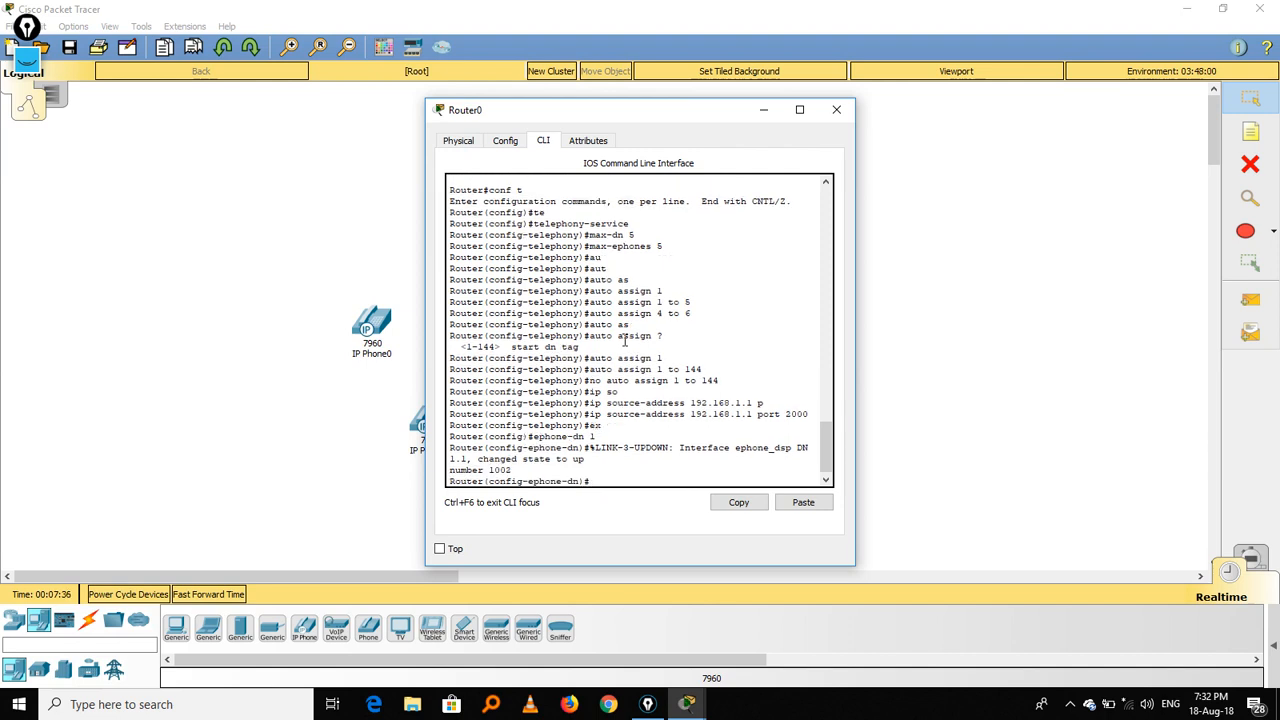
Create ephone-dn 2 on the router and assign it the extension number 1003
key("Up")
key("Up")
key("BackSpace")
type("2")
key("Return")
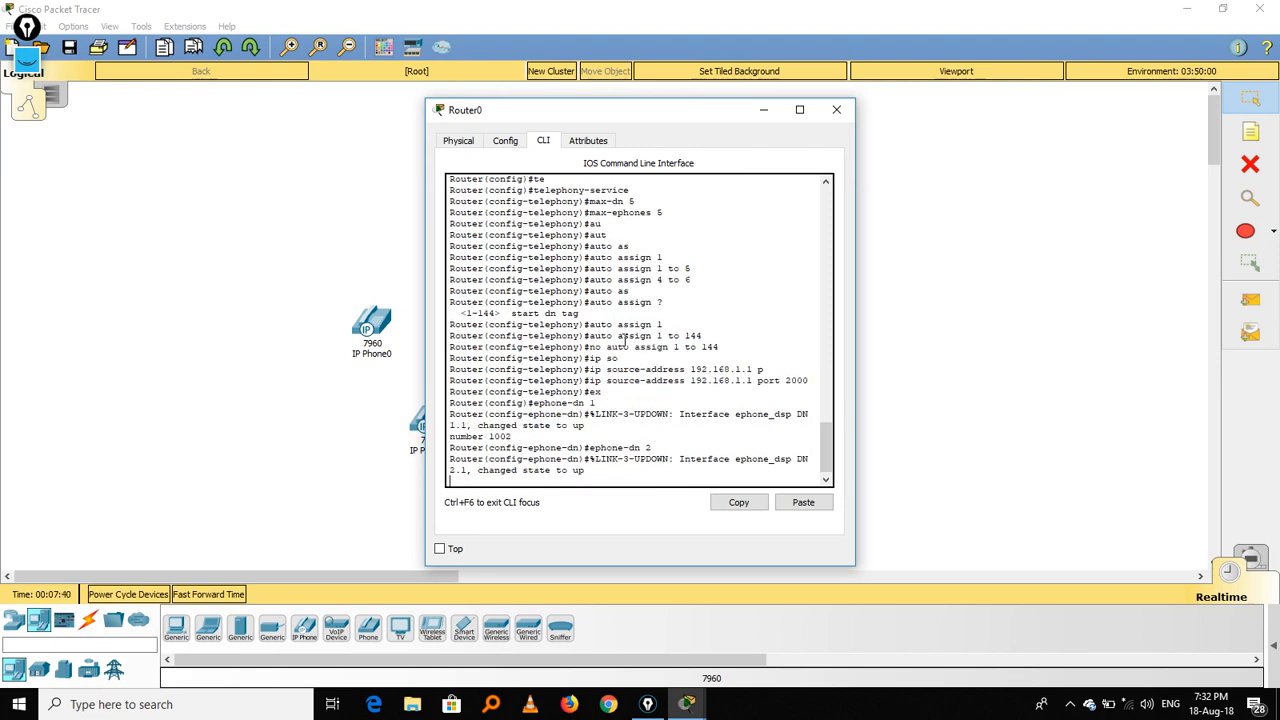
key("Up")
key("Up")
key("BackSpace")
type("3")
key("Return")
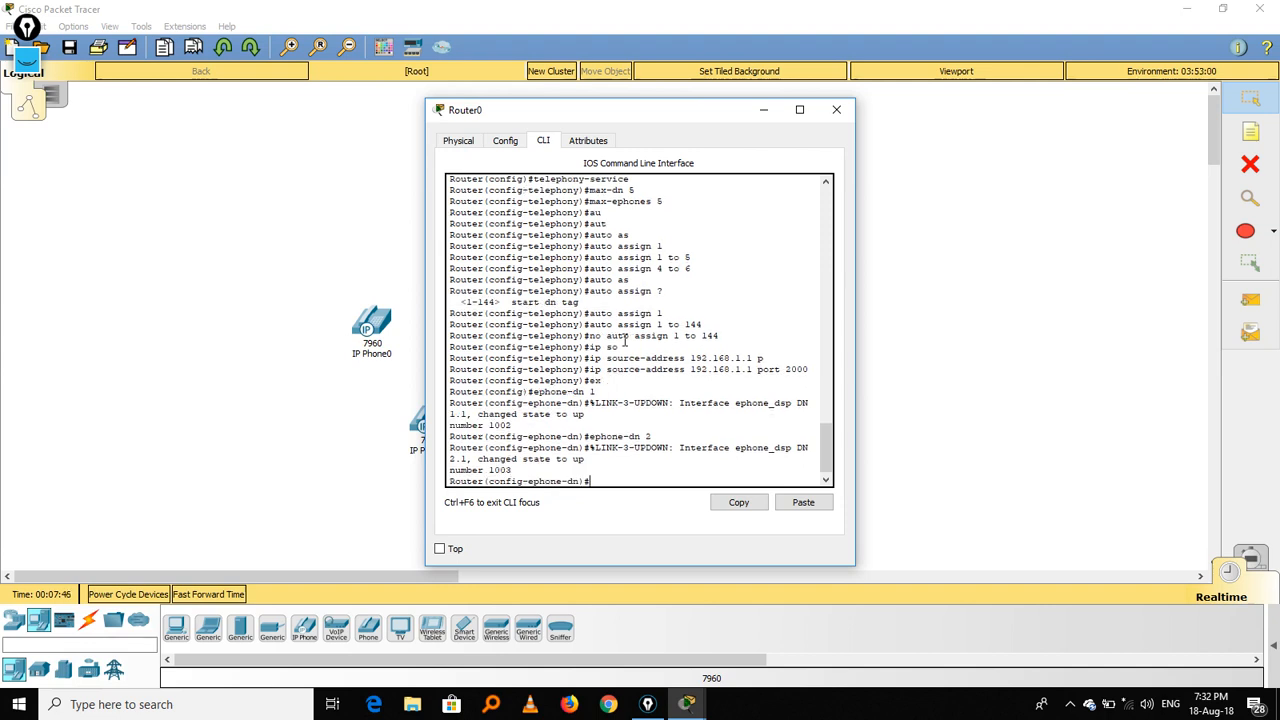
Return to global configuration mode, save the router's running configuration, and close the router window
type("ex")
key("Return")
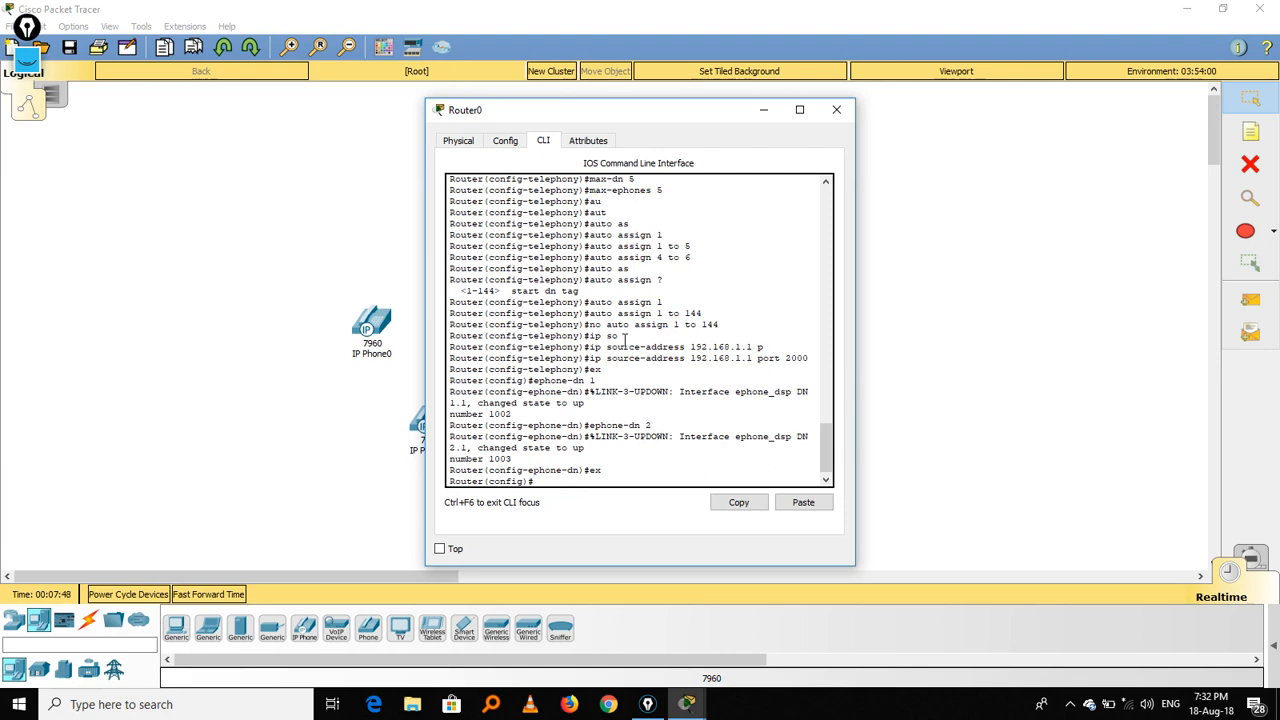
type("do wr")
key("Return")
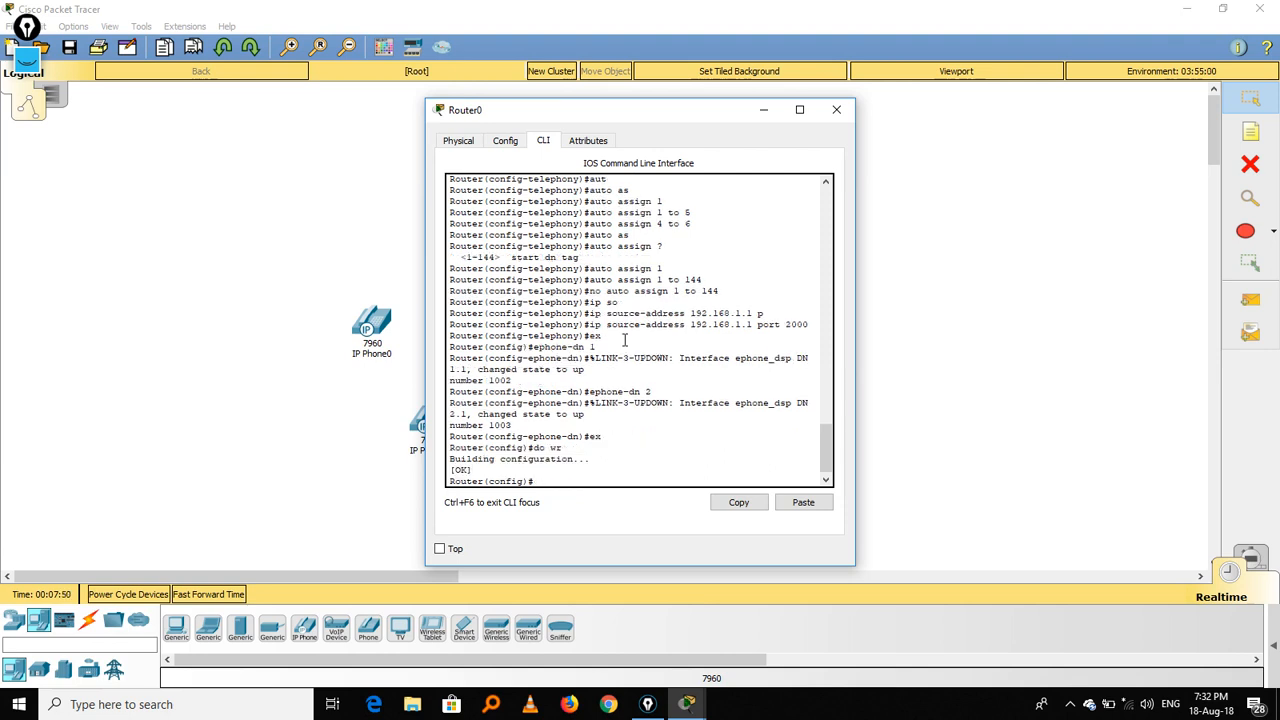
left_click(834, 110)
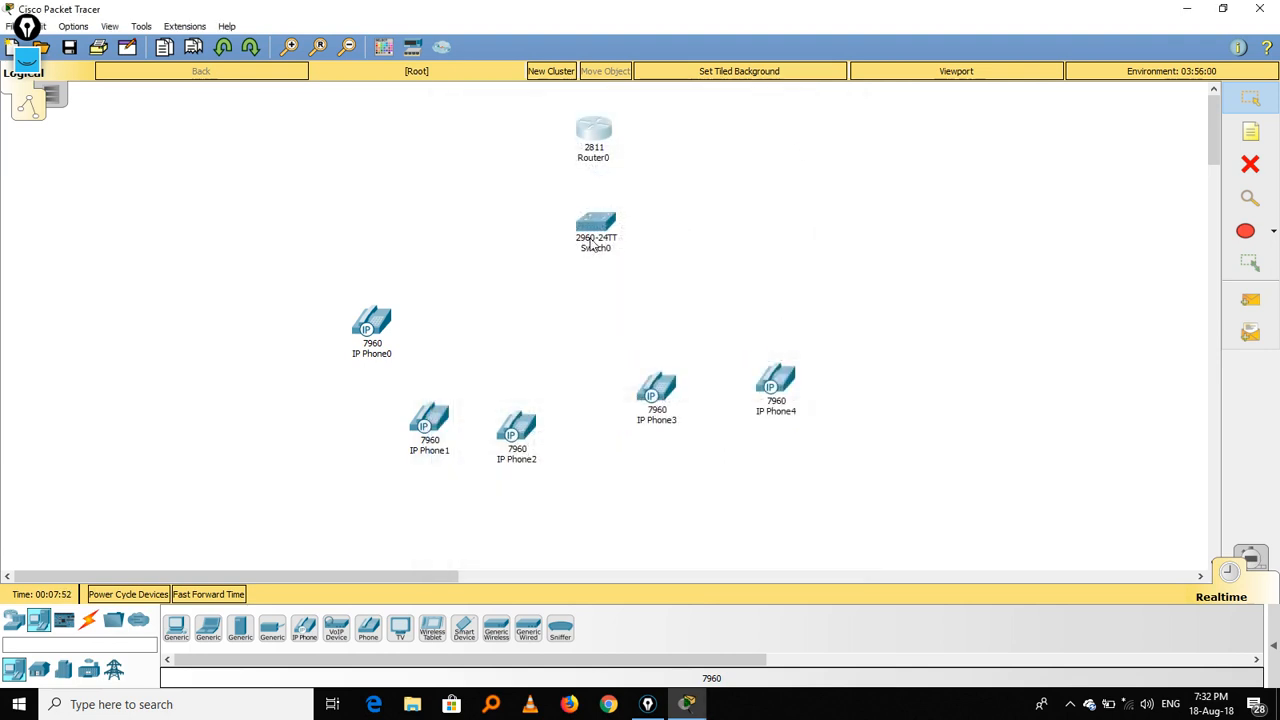
Open the command line of Switch0 and enter global configuration mode
left_click(595, 225)
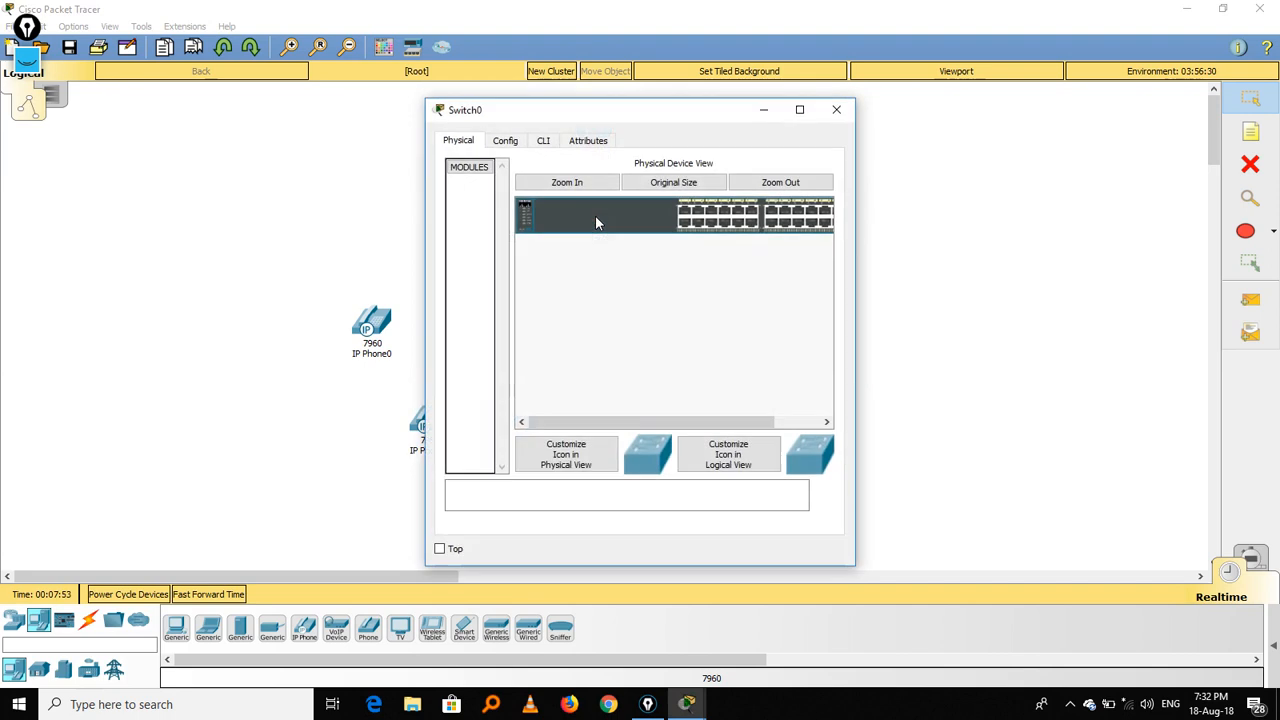
left_click(544, 143)
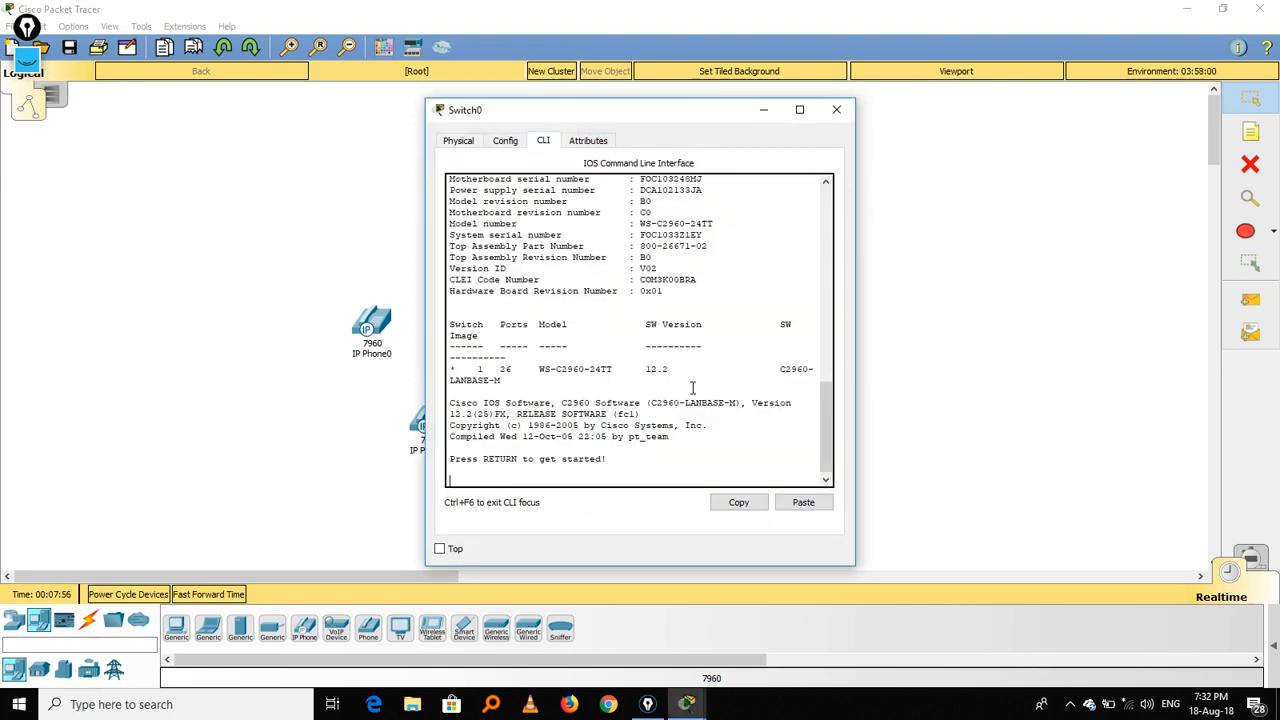
key("Return")
type("en")
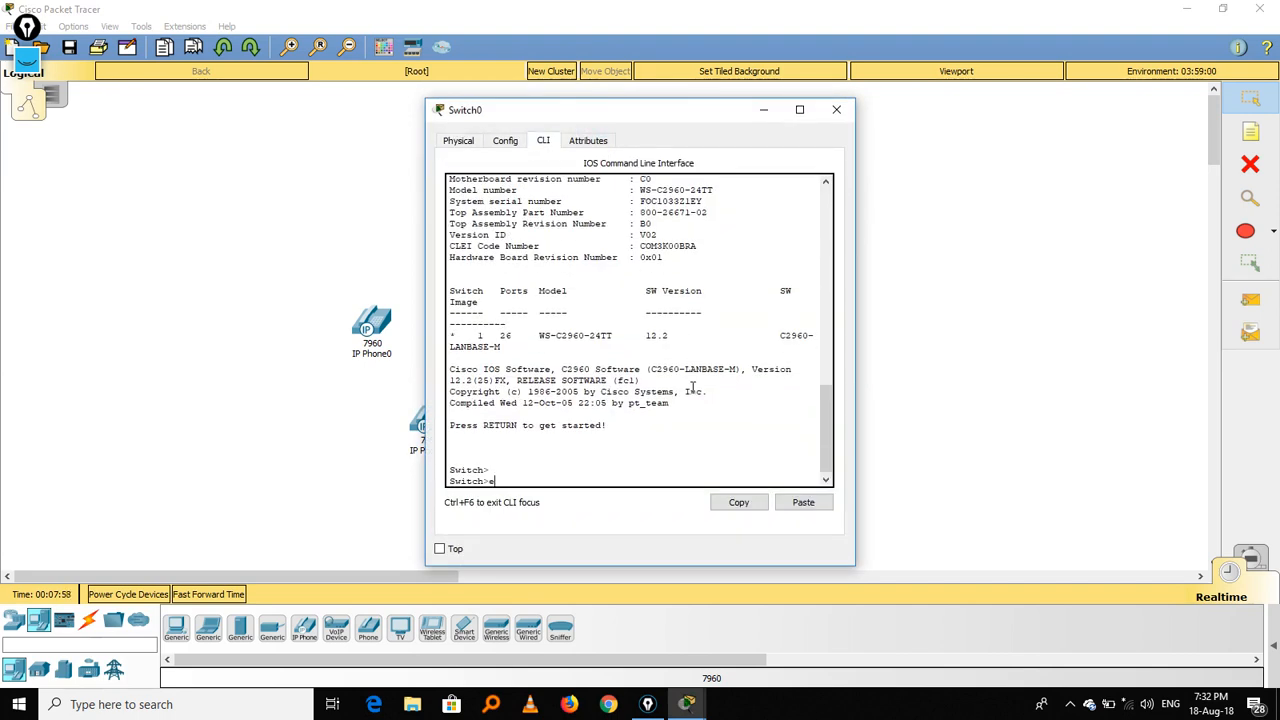
key("Return")
type("conf t")
key("Return")
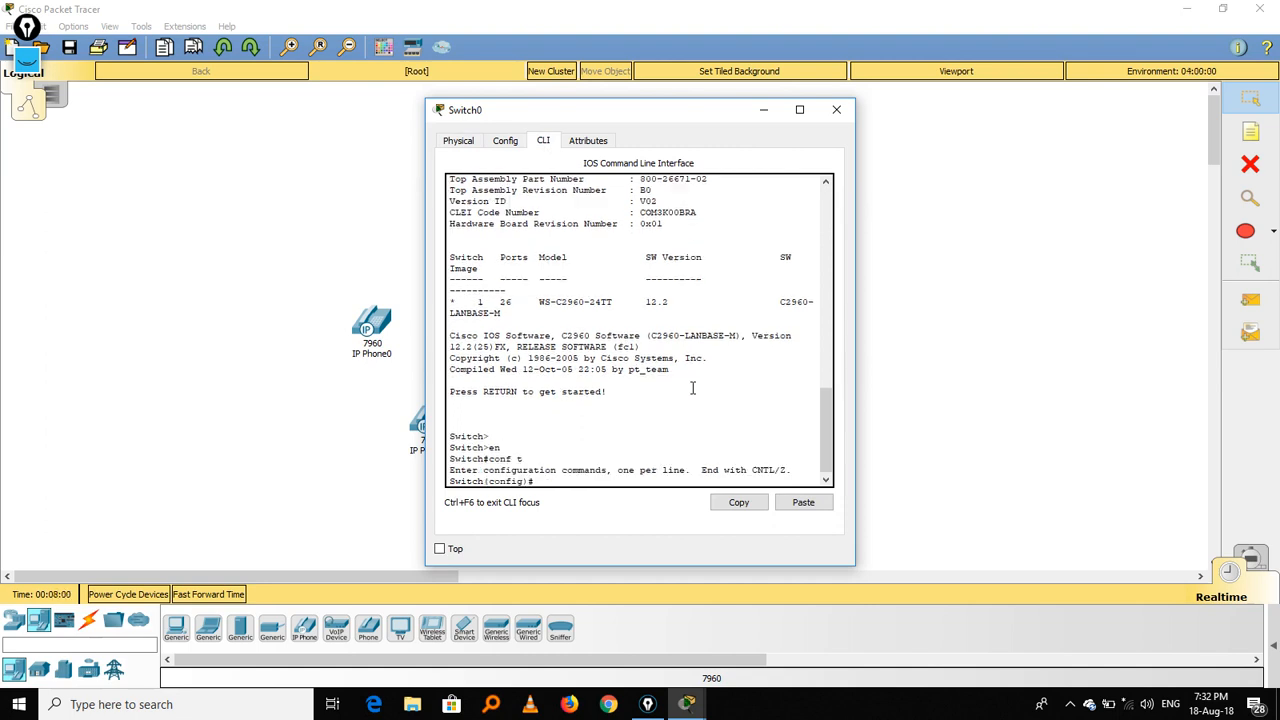
Set switch interfaces fa0/1-5 to switchport access mode
type("int range fa")
type("0/1-5")
key("Return")
type("sw")
key("Tab")
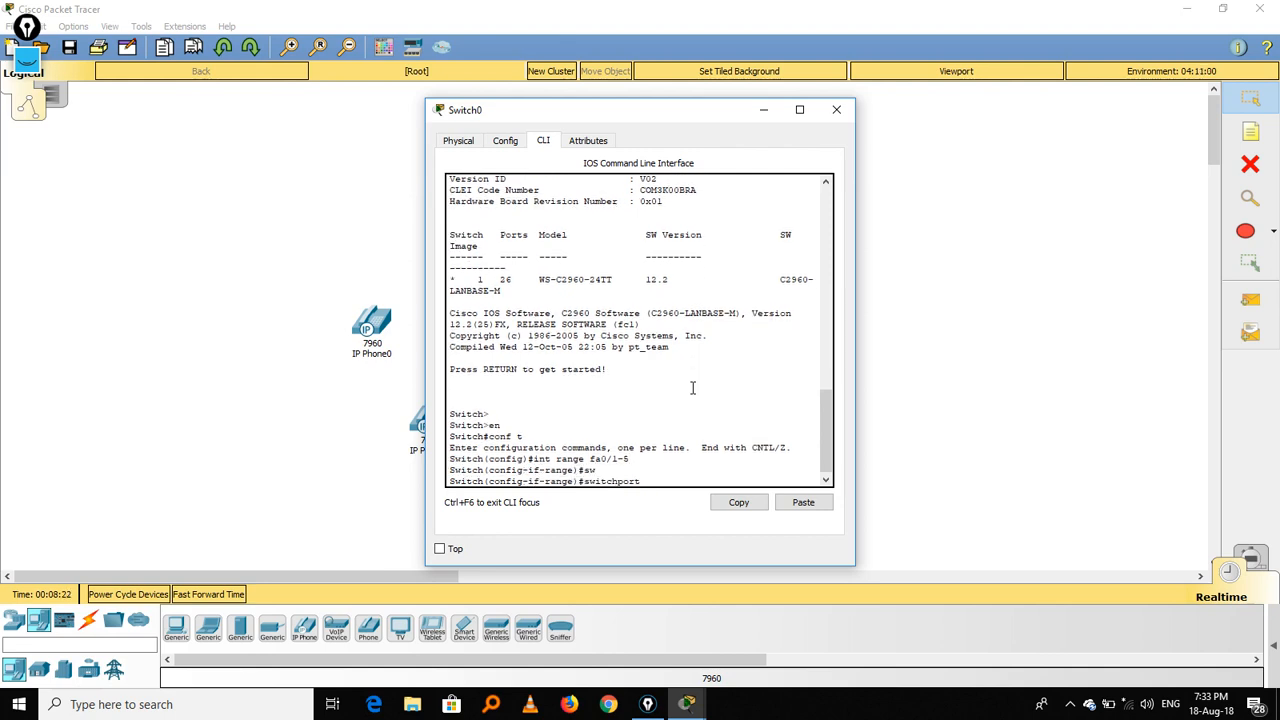
type("m")
key("Tab")
type("a")
key("Tab")
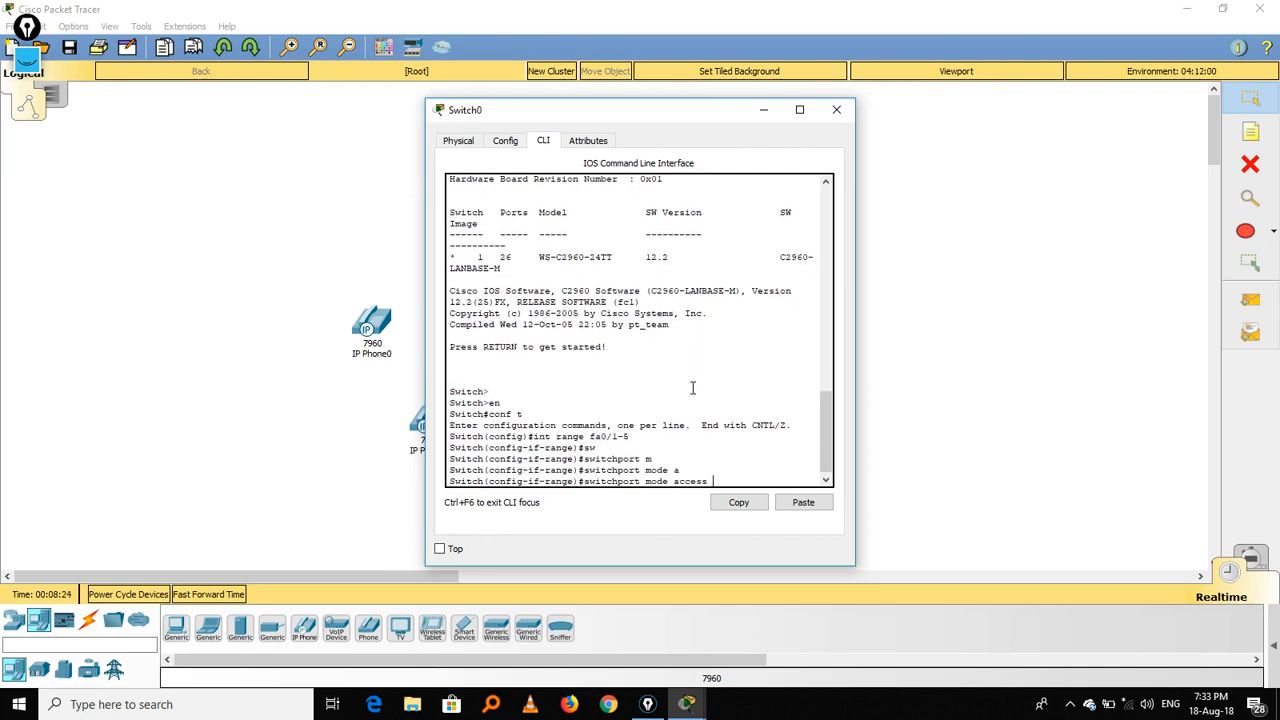
key("Return")
Assign voice VLAN 1 to the selected range of switch interfaces
type("sw")
key("Tab")
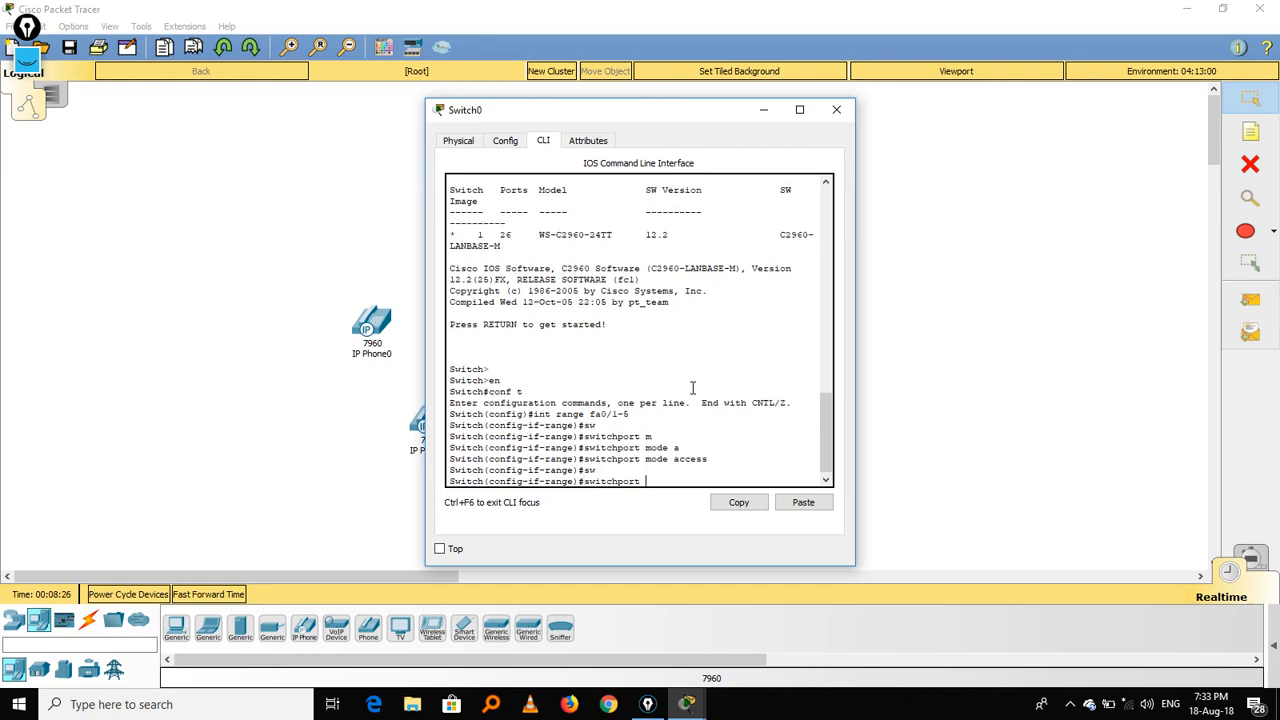
type("v")
key("Tab")
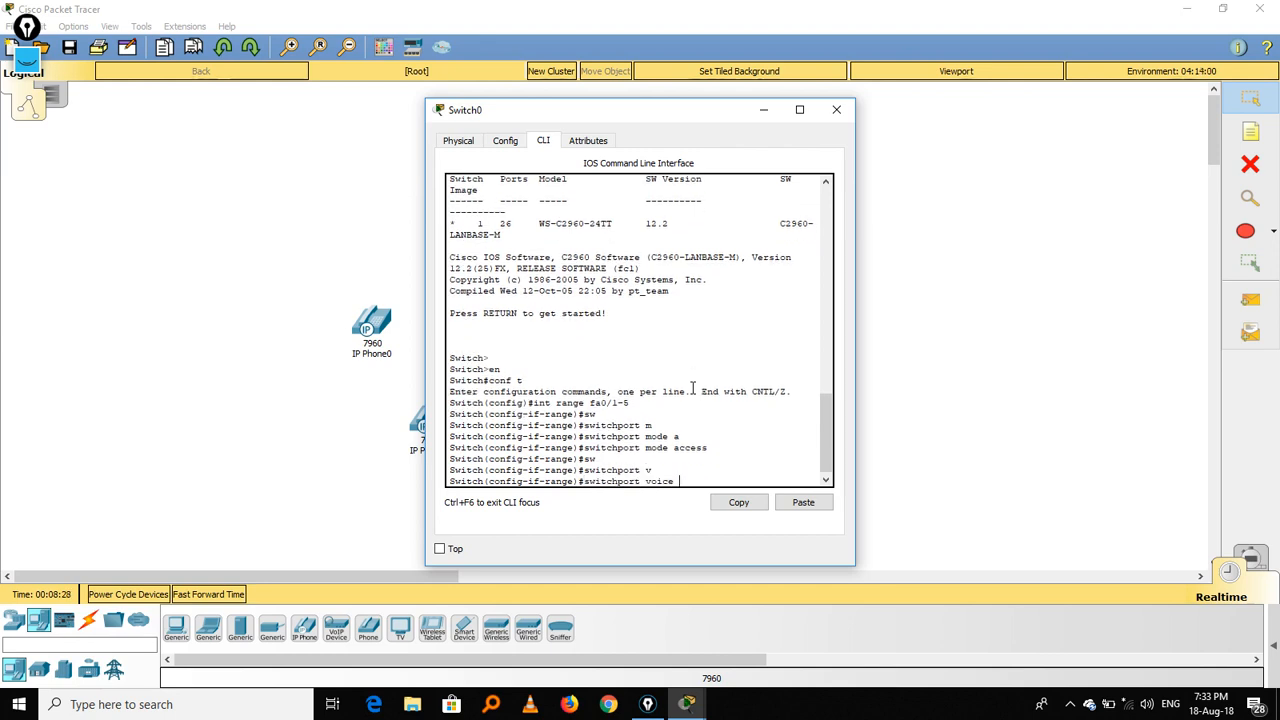
type("v")
key("Tab")
type("1")
key("Return")
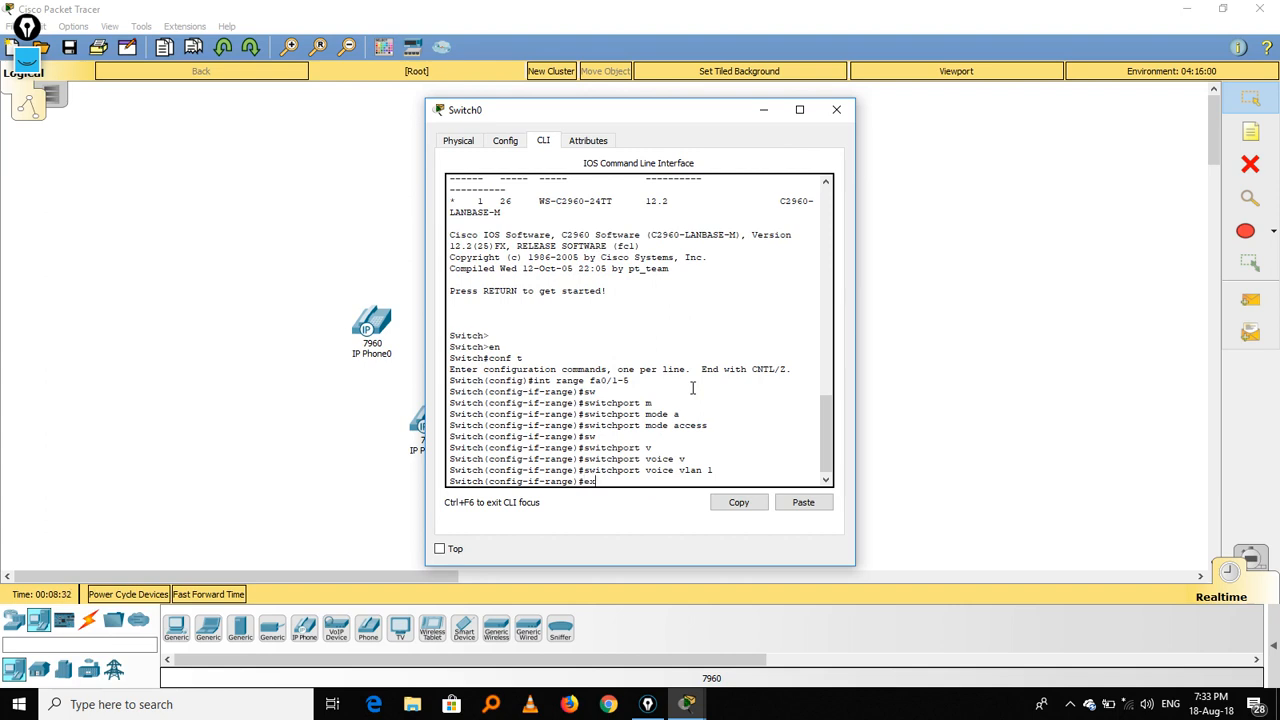
Leave interface range configuration, save the switch's running configuration, and close the switch window
type("ex")
key("Return")
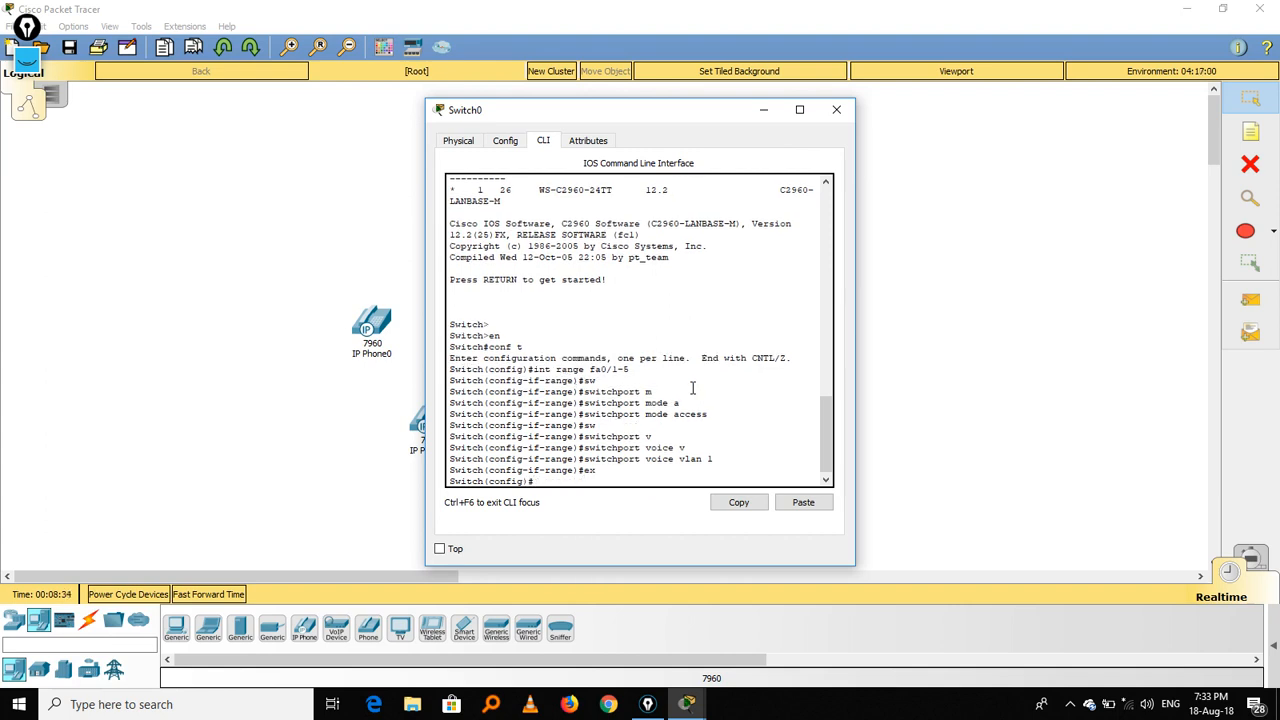
type("do wr")
key("Return")
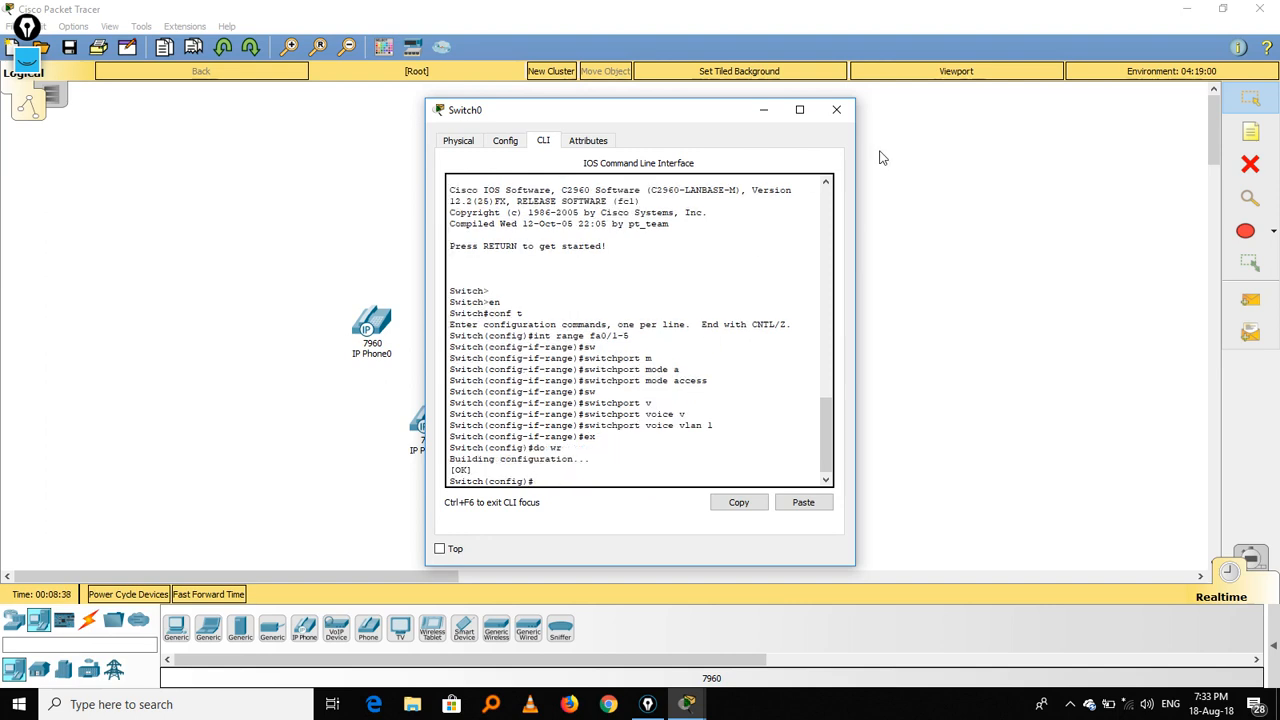
left_click(836, 111)
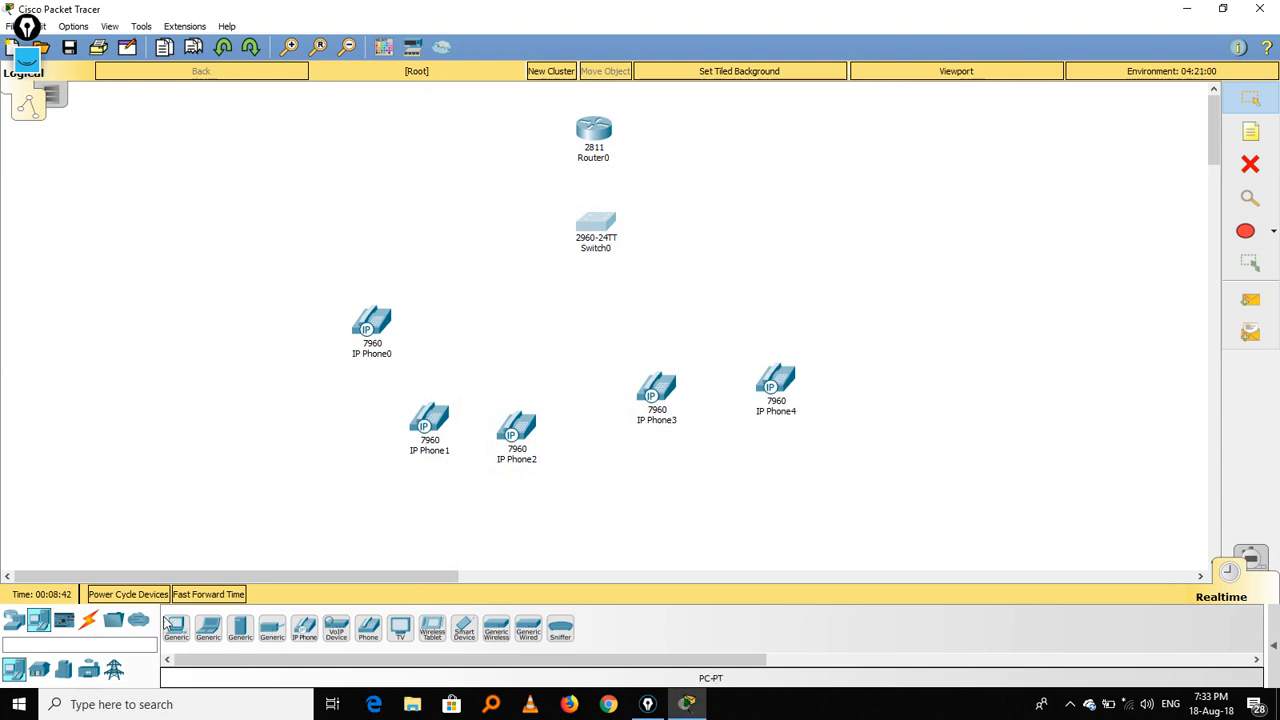
Connect Router0 port Fa0/0 to Switch0 port Fa0/1 with a copper straight-through cable
left_click(89, 620)
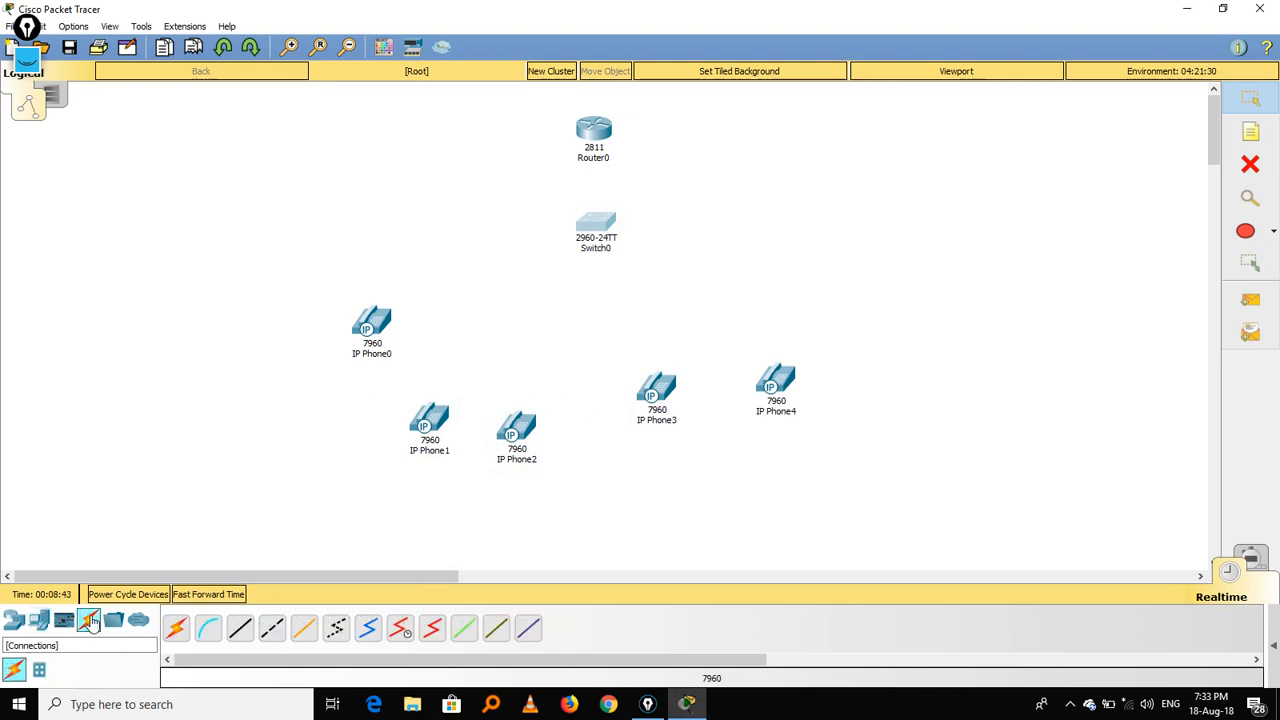
left_click(238, 630)
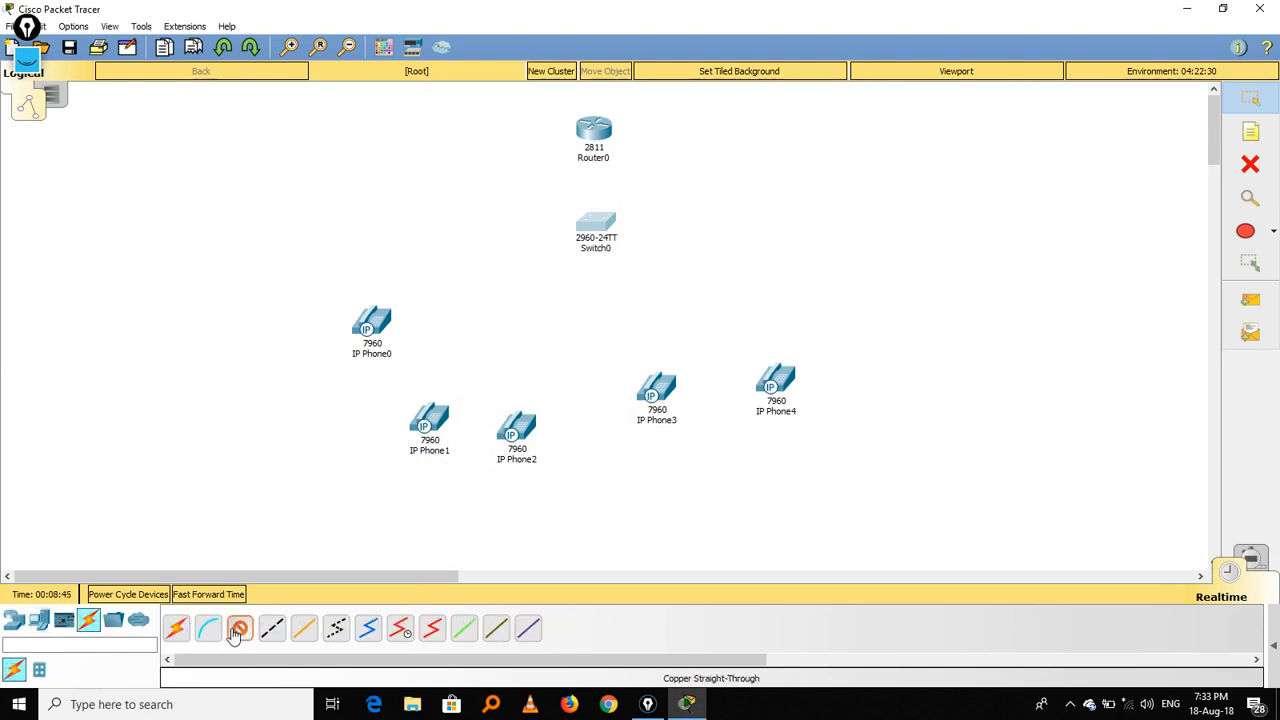
left_click(597, 134)
left_click(640, 176)
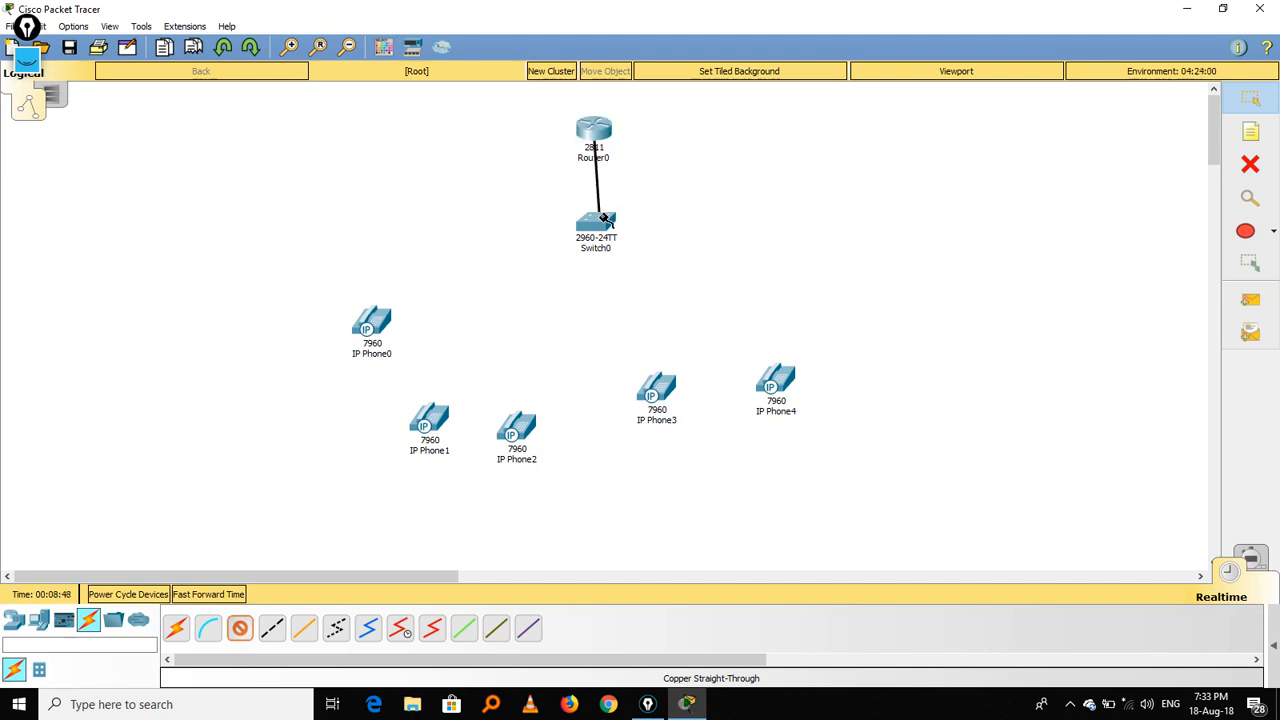
left_click(600, 218)
left_click(614, 243)
mouse_move(595, 190)
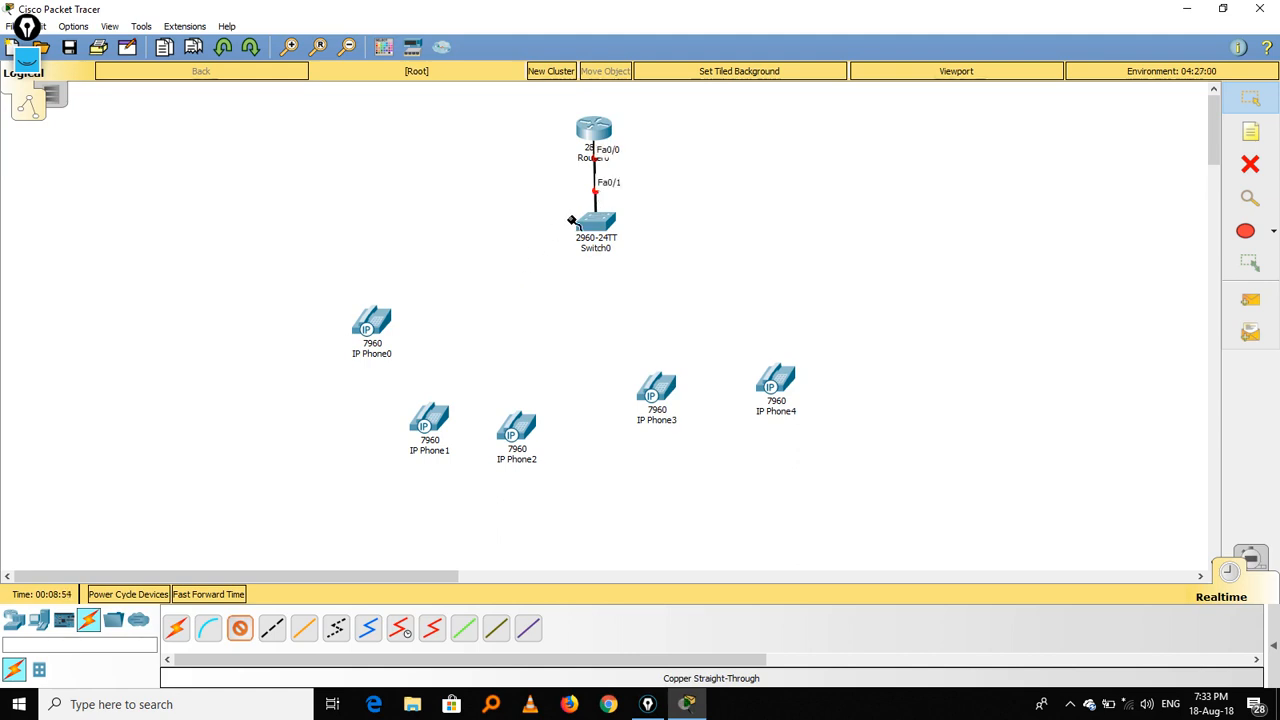
Cable Switch0 port FastEthernet0/2 to IP Phone0 and port FastEthernet0/3 to IP Phone1 with copper straight-through cables
left_click(584, 223)
left_click(610, 248)
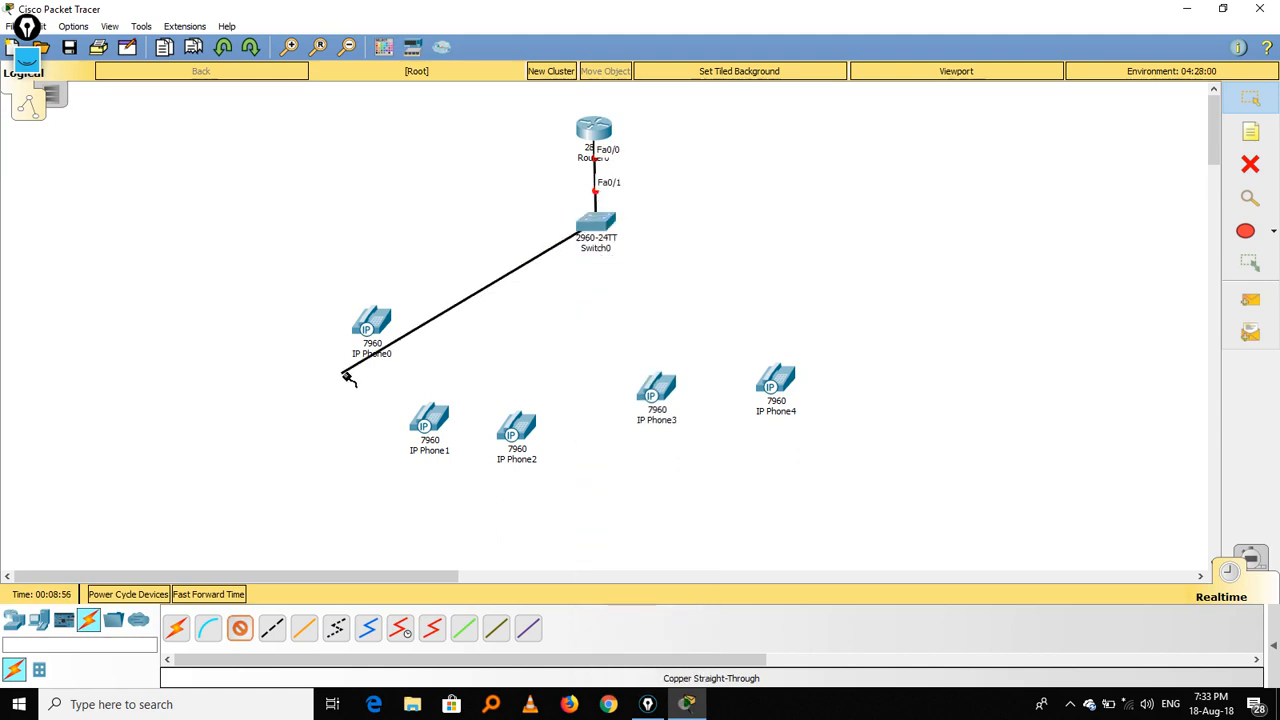
left_click(377, 321)
left_click(408, 325)
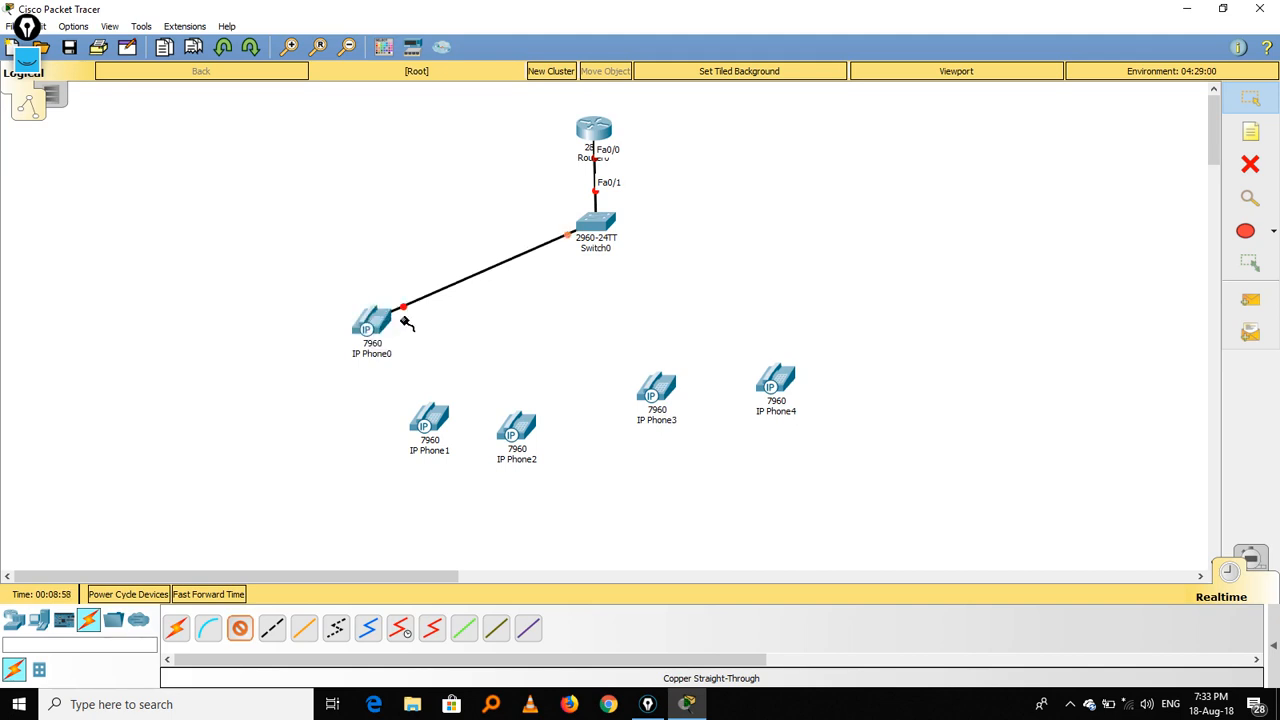
left_click(596, 228)
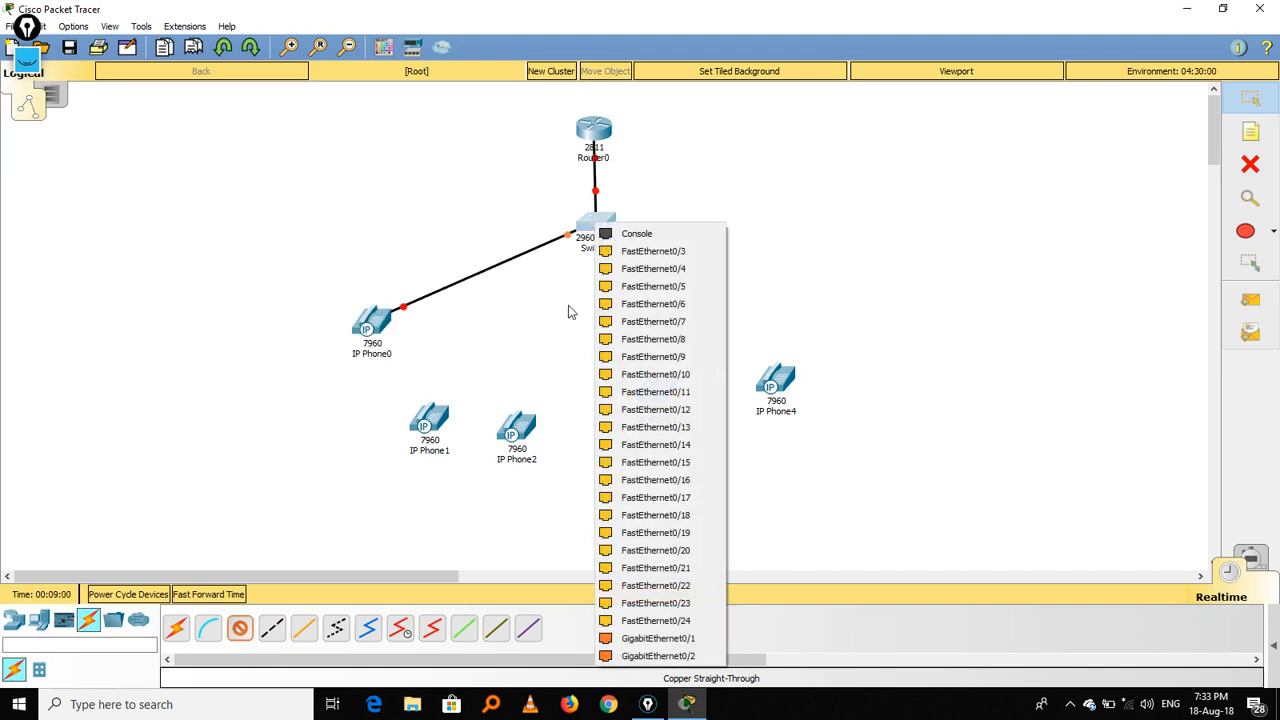
left_click(648, 252)
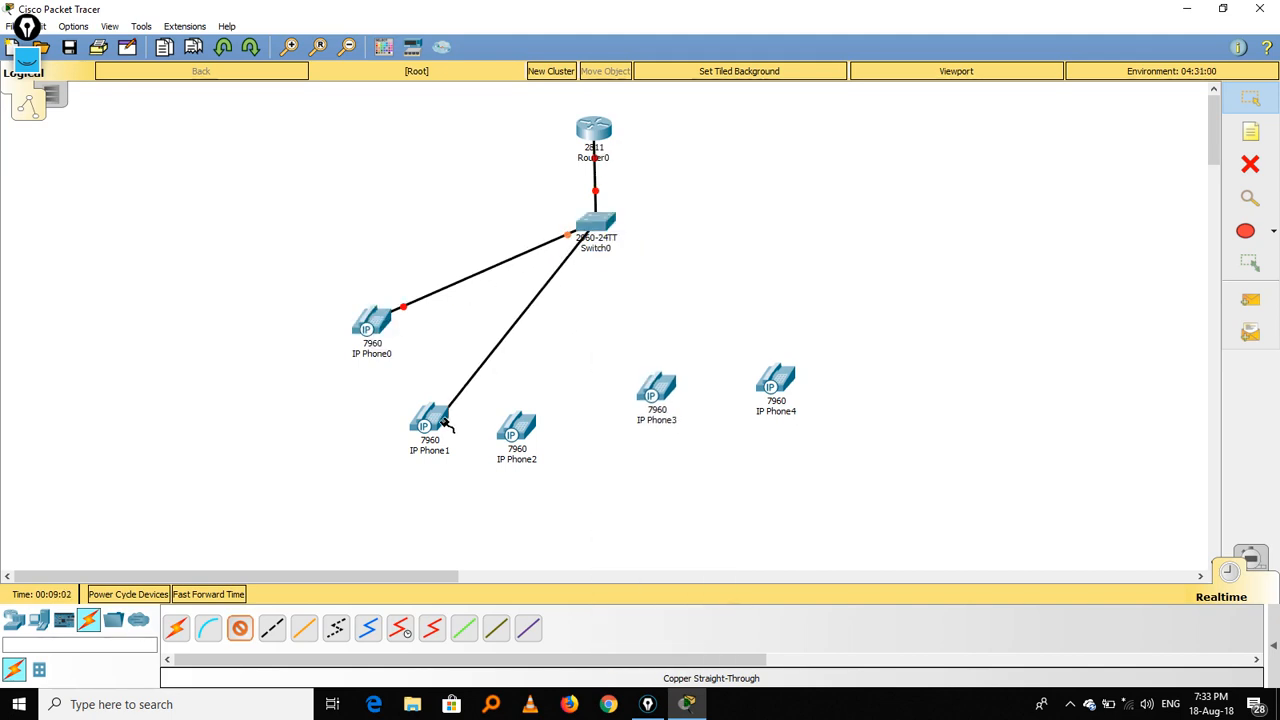
left_click(443, 420)
left_click(466, 430)
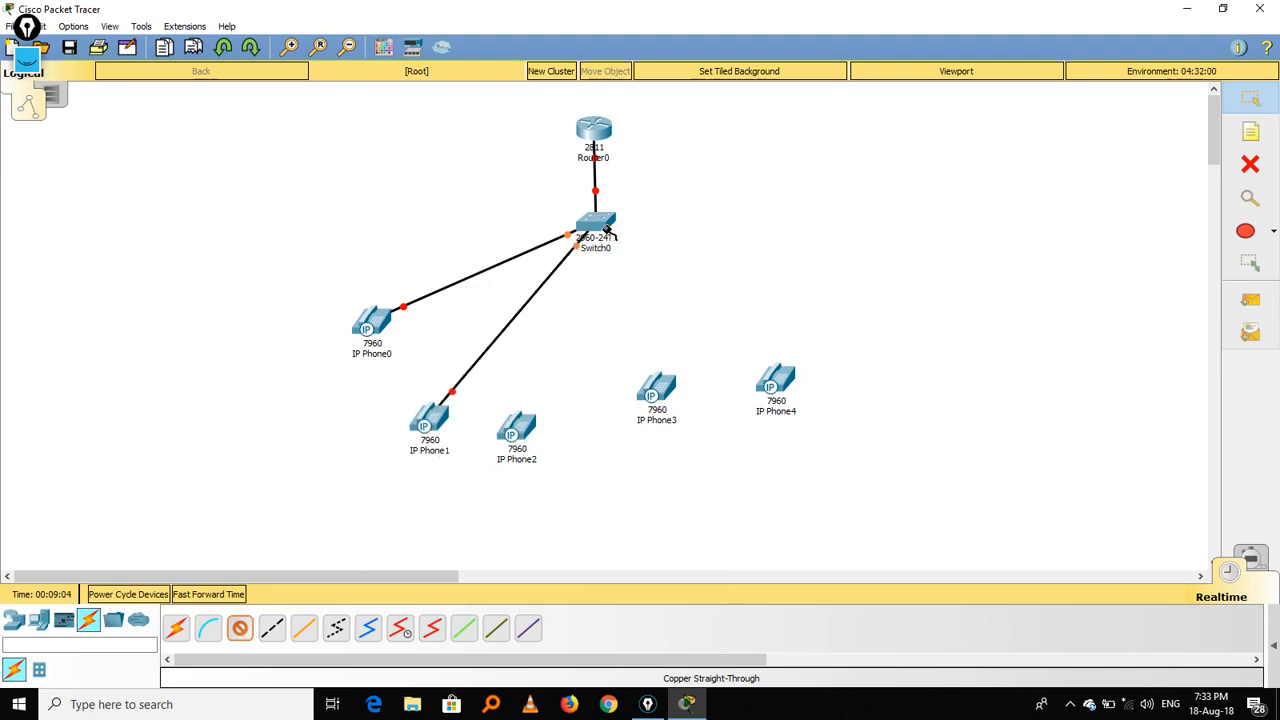
Run a copper straight-through cable from Switch0 port FastEthernet0/4 to IP Phone2
left_click(603, 228)
left_click(617, 256)
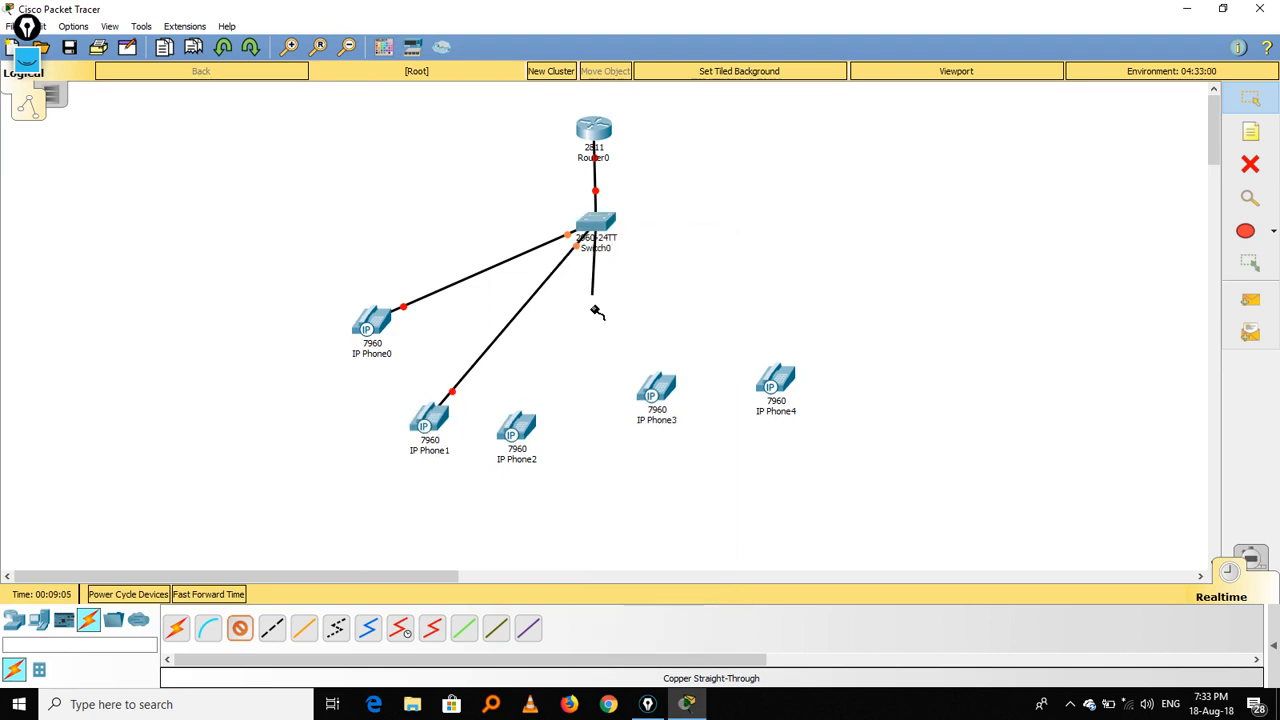
left_click(519, 430)
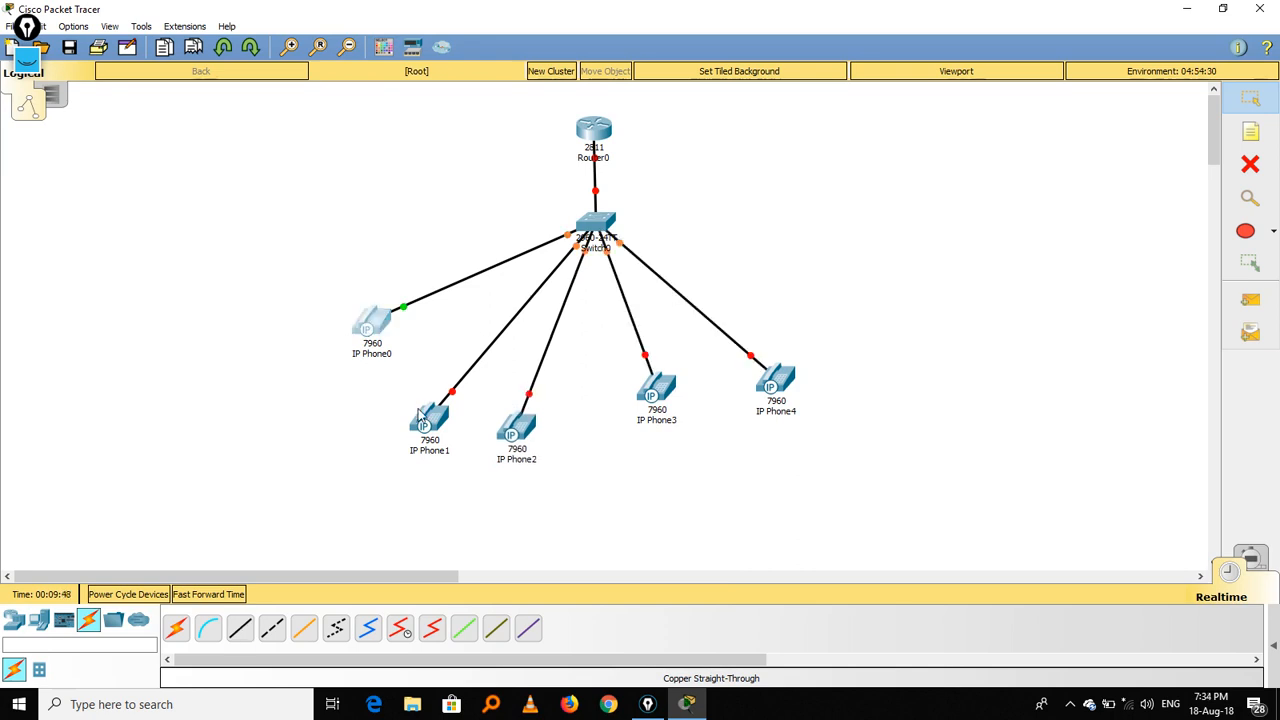
Plug the power adapter into IP Phone1 and into IP Phone2, closing each phone's window
left_click(426, 418)
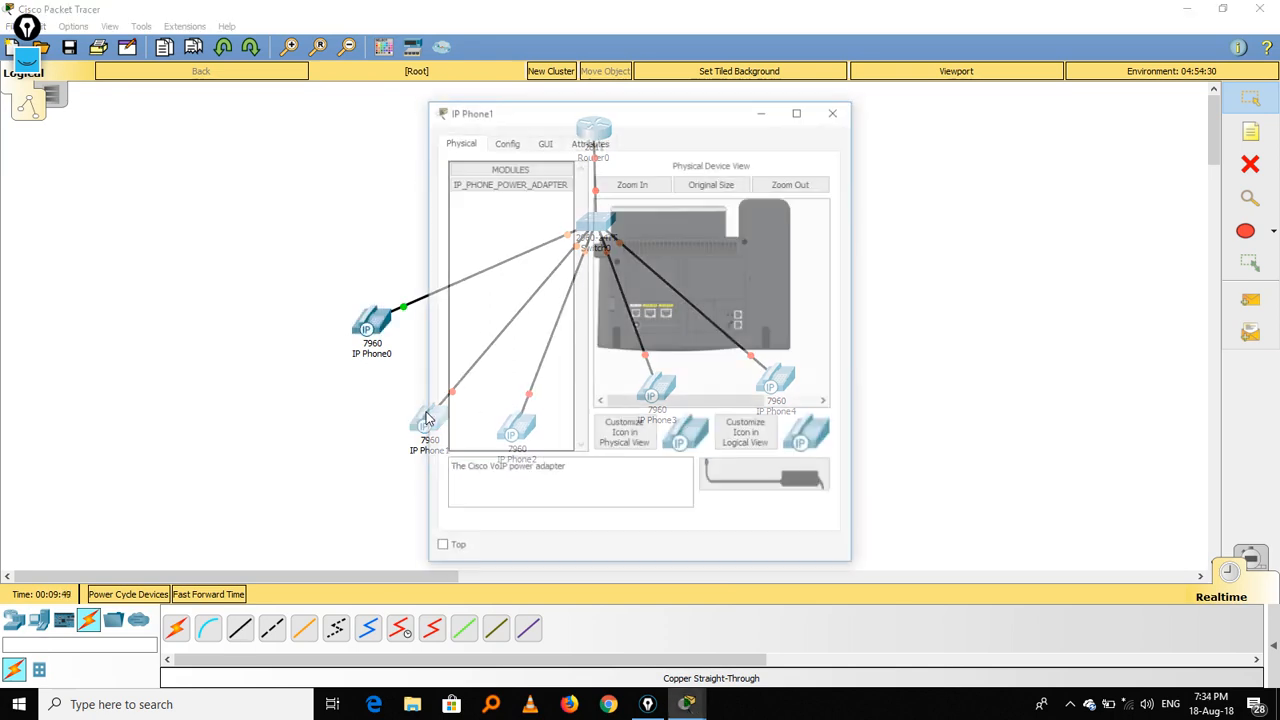
left_click_drag(730, 478, 636, 324)
left_click(836, 109)
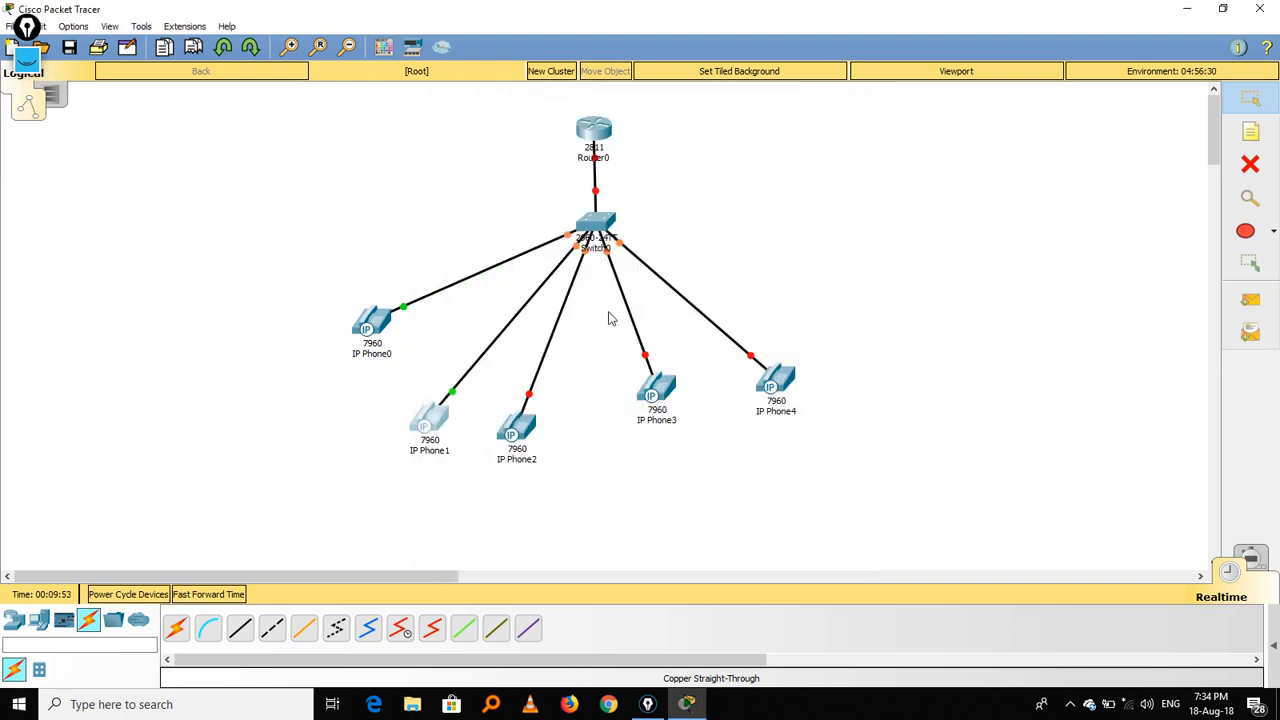
left_click(526, 436)
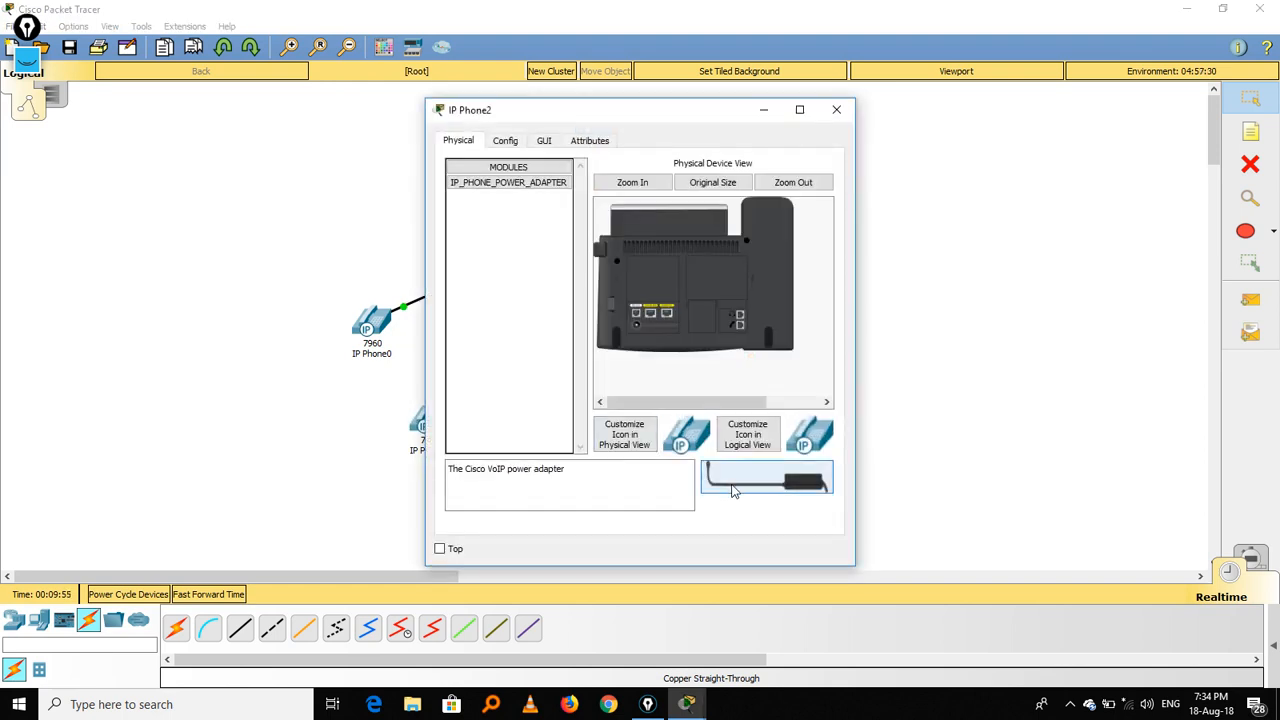
left_click_drag(731, 490, 638, 324)
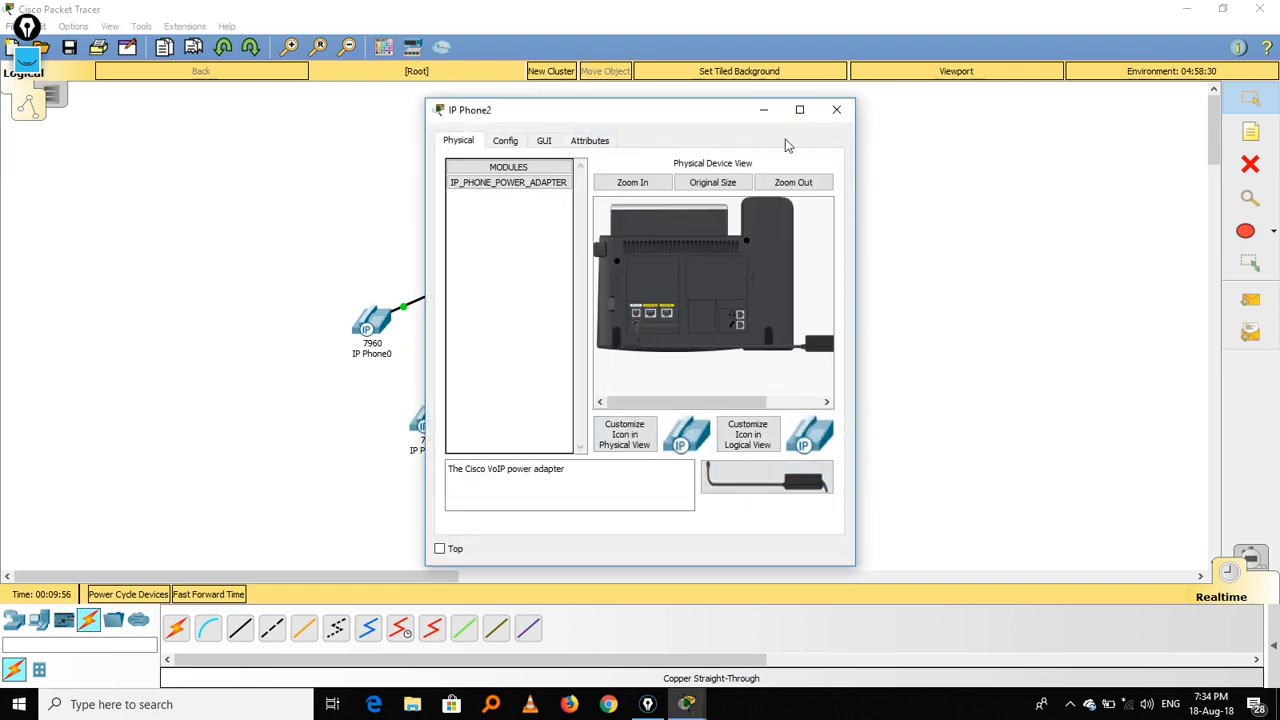
left_click(836, 109)
Plug the power adapter into IP Phone3 and into IP Phone4
left_click(667, 400)
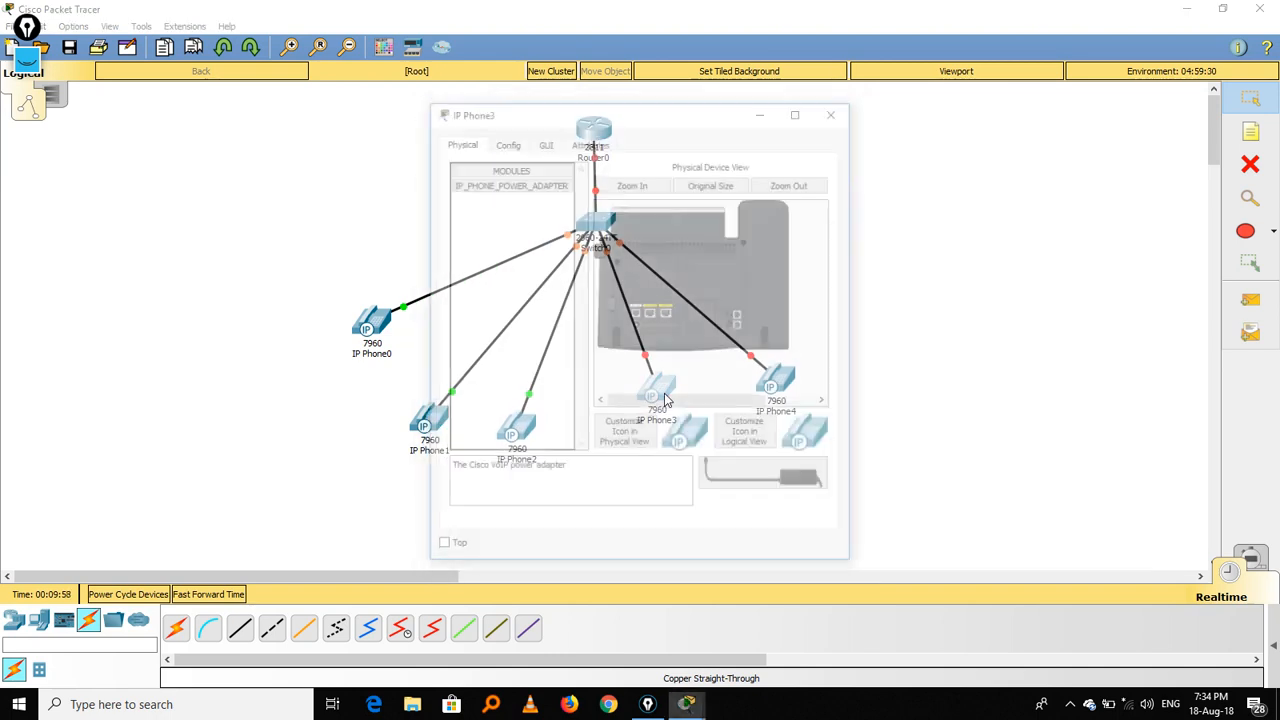
left_click_drag(767, 480, 640, 328)
left_click(836, 109)
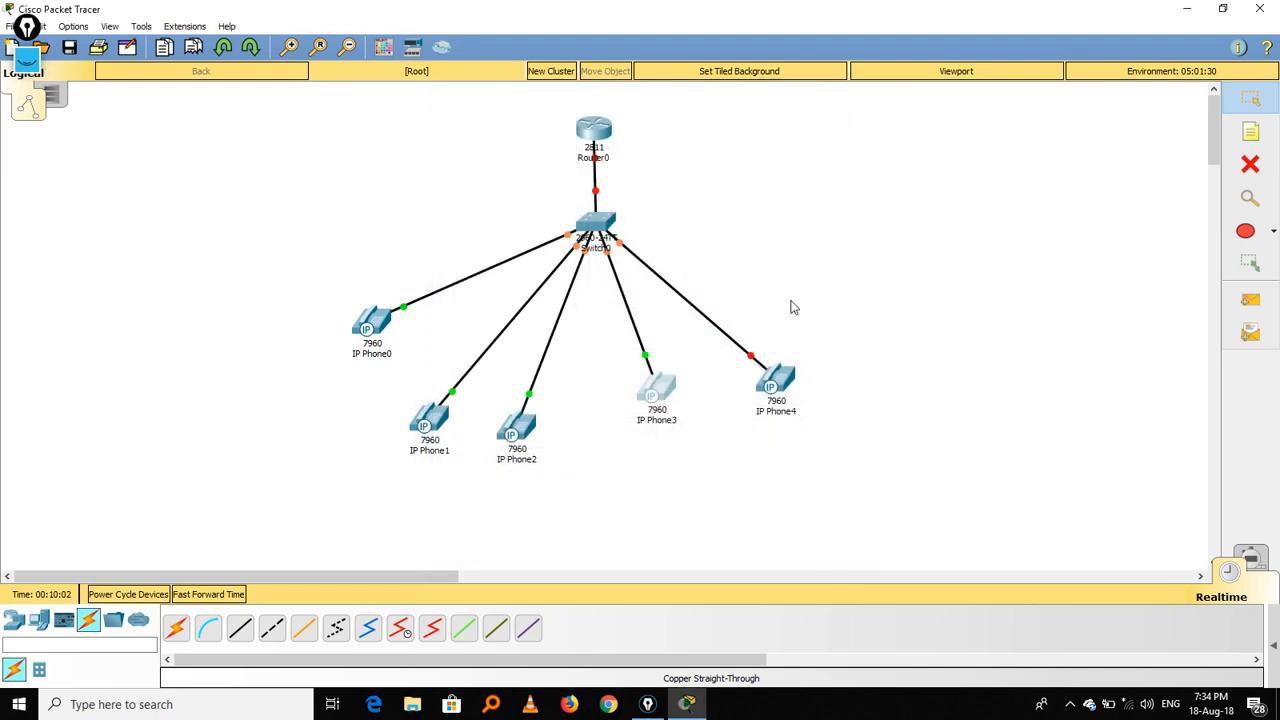
left_click(776, 378)
left_click_drag(776, 476, 638, 324)
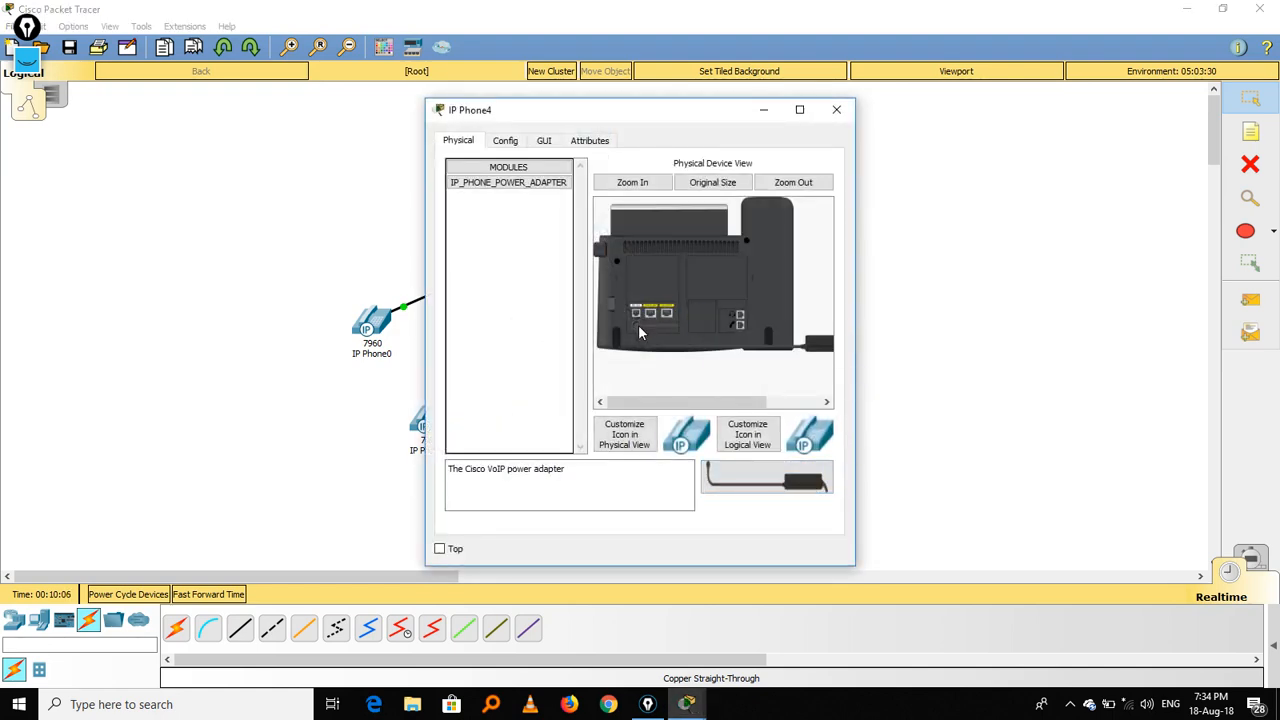
Enable interface fa0/0 on Router0 with no shut and save the router's configuration
left_click(836, 109)
left_click(598, 135)
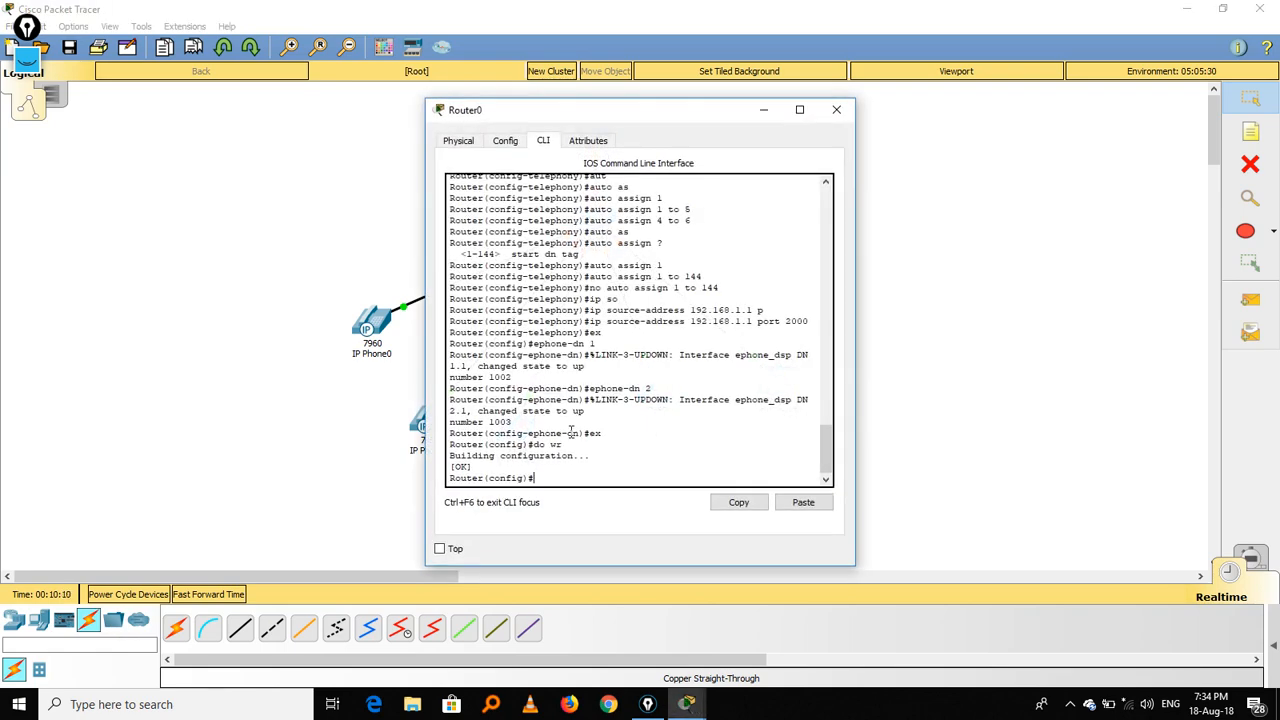
type("int fa0/0")
key("Return")
type("no shut")
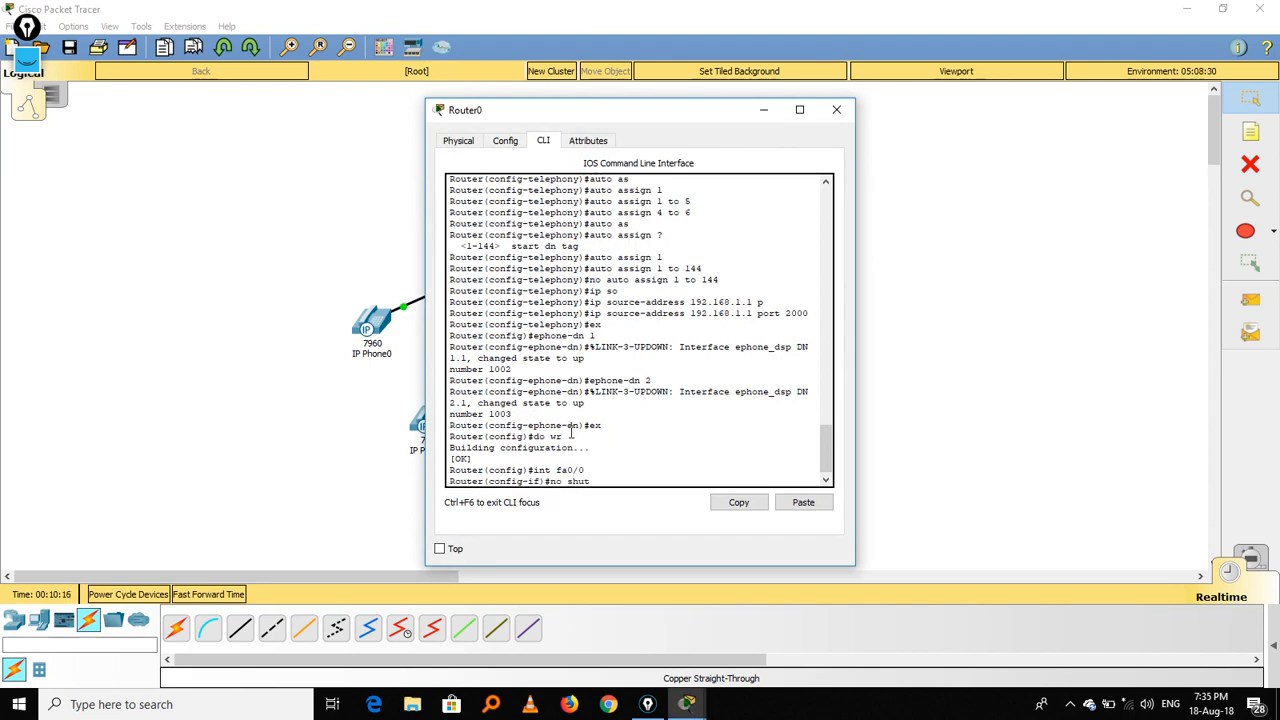
key("Return")
type("do wr")
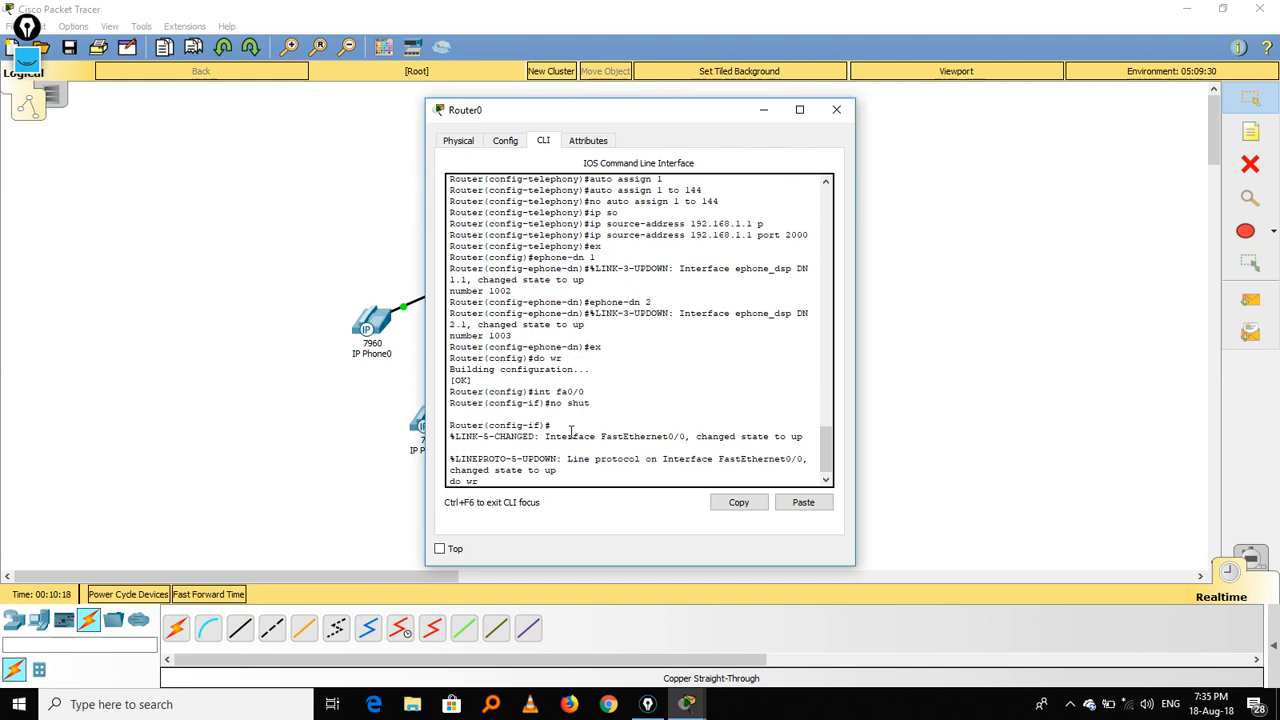
key("Return")
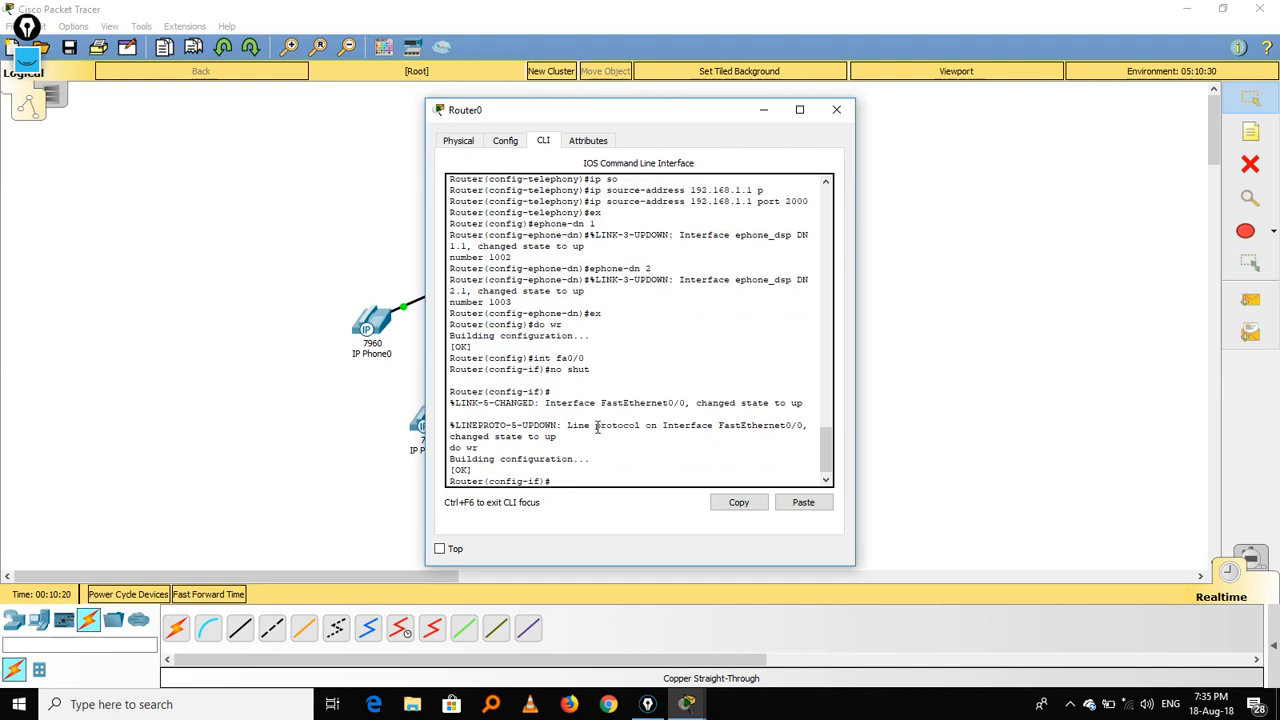
left_click(838, 111)
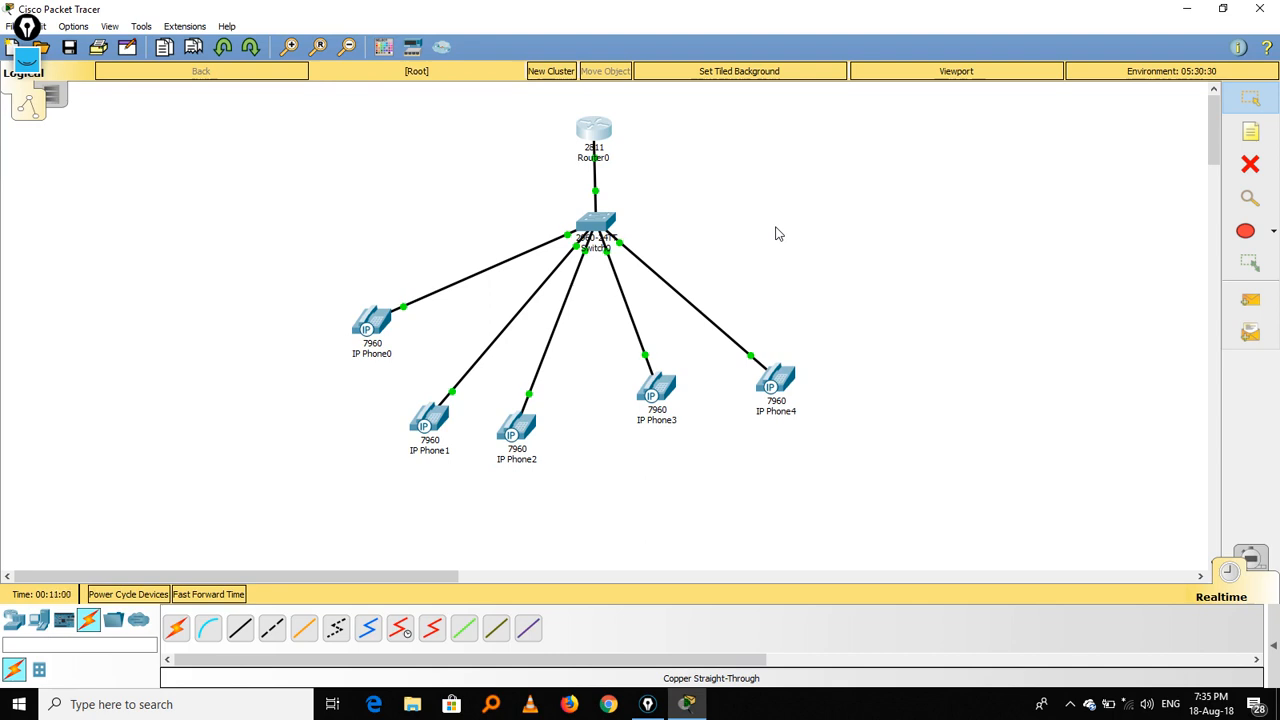
Exit interface configuration mode on Router0 to return to the privileged EXEC prompt
left_click(605, 133)
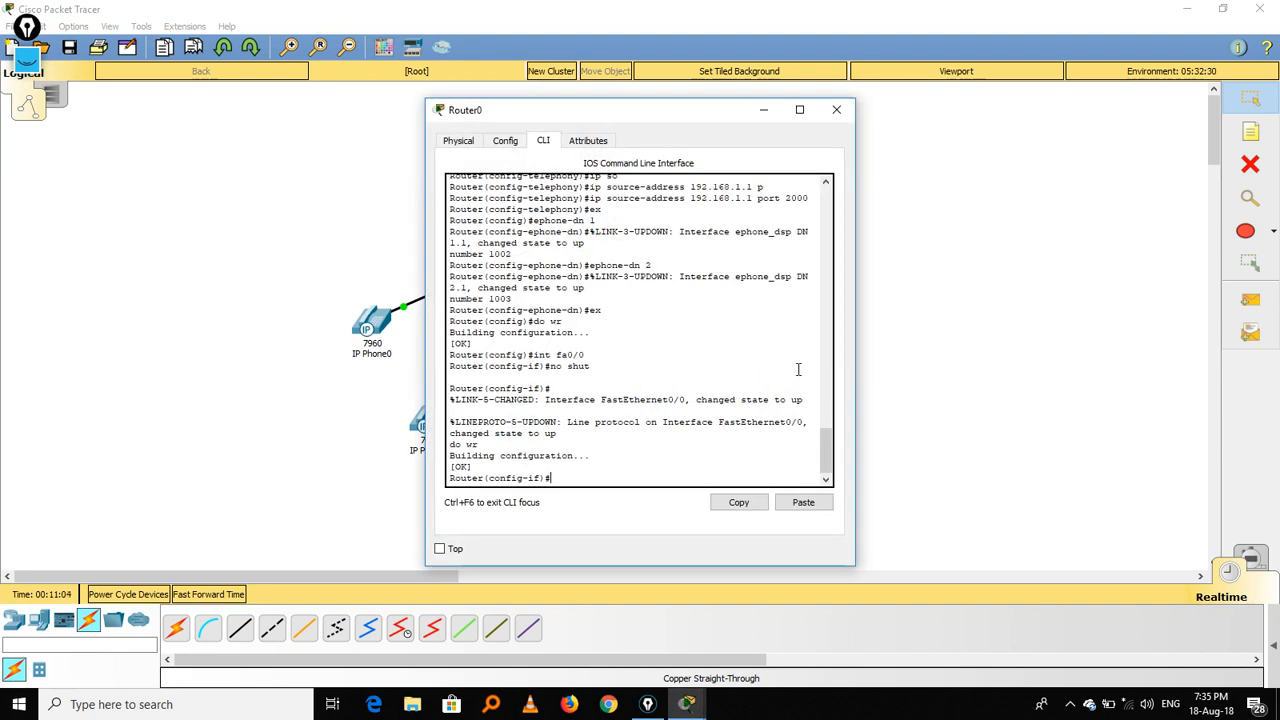
key("Return")
key("Return")
key("Return")
key("Return")
key("ctrl+z")
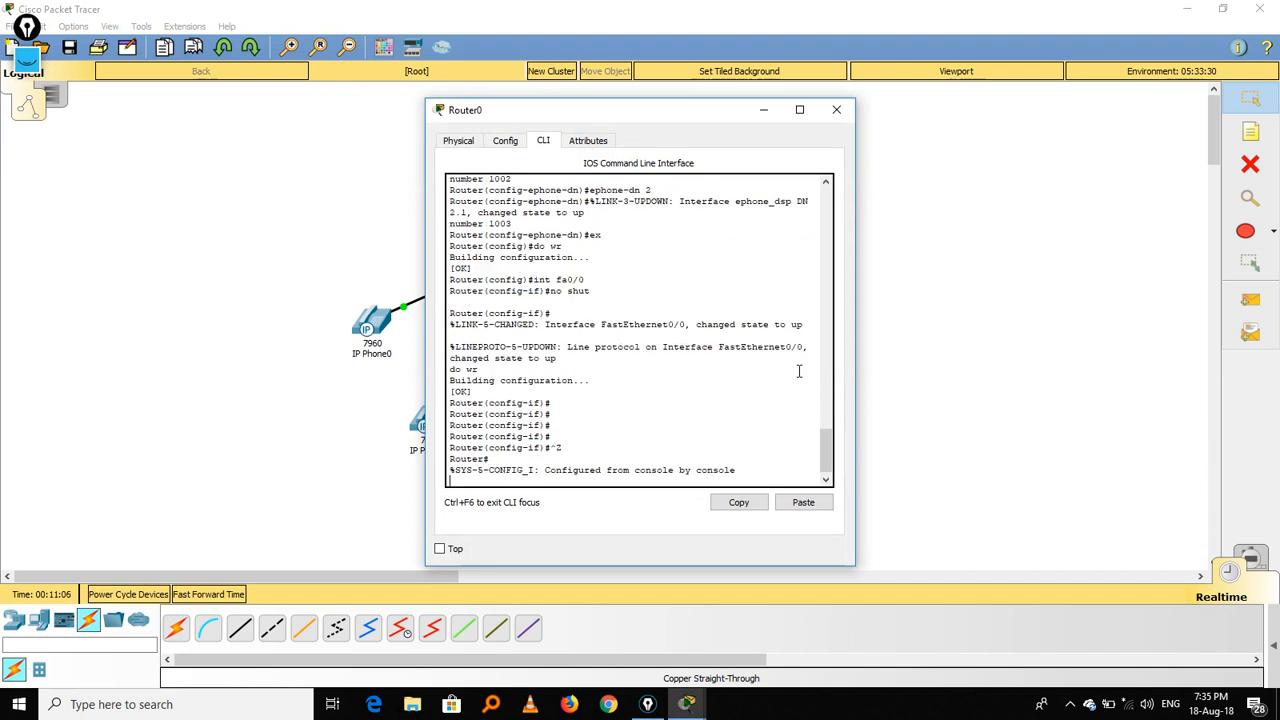
key("Return")
key("Return")
key("Return")
key("Return")
key("Return")
key("Return")
key("Return")
key("Return")
key("Return")
key("Return")
key("Return")
key("Return")
key("Return")
key("Return")
key("Return")
key("Return")
key("Return")
key("Return")
key("Return")
key("Return")
key("Return")
key("Return")
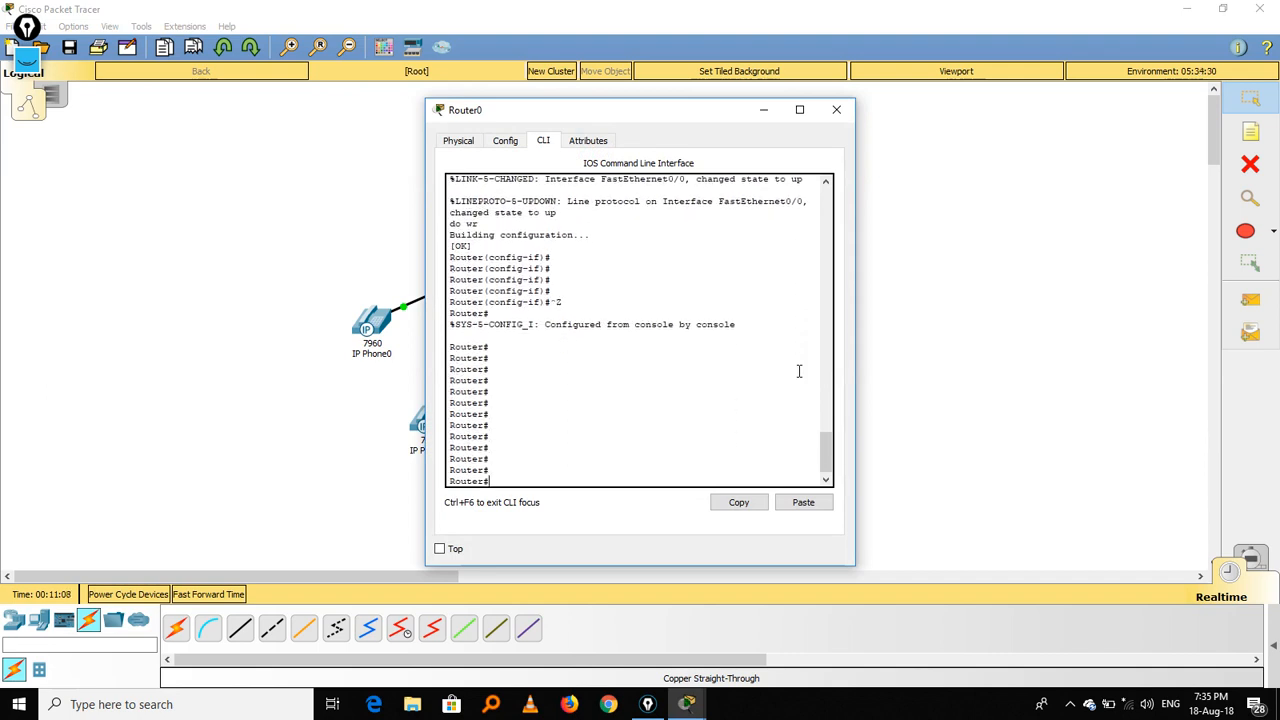
key("Return")
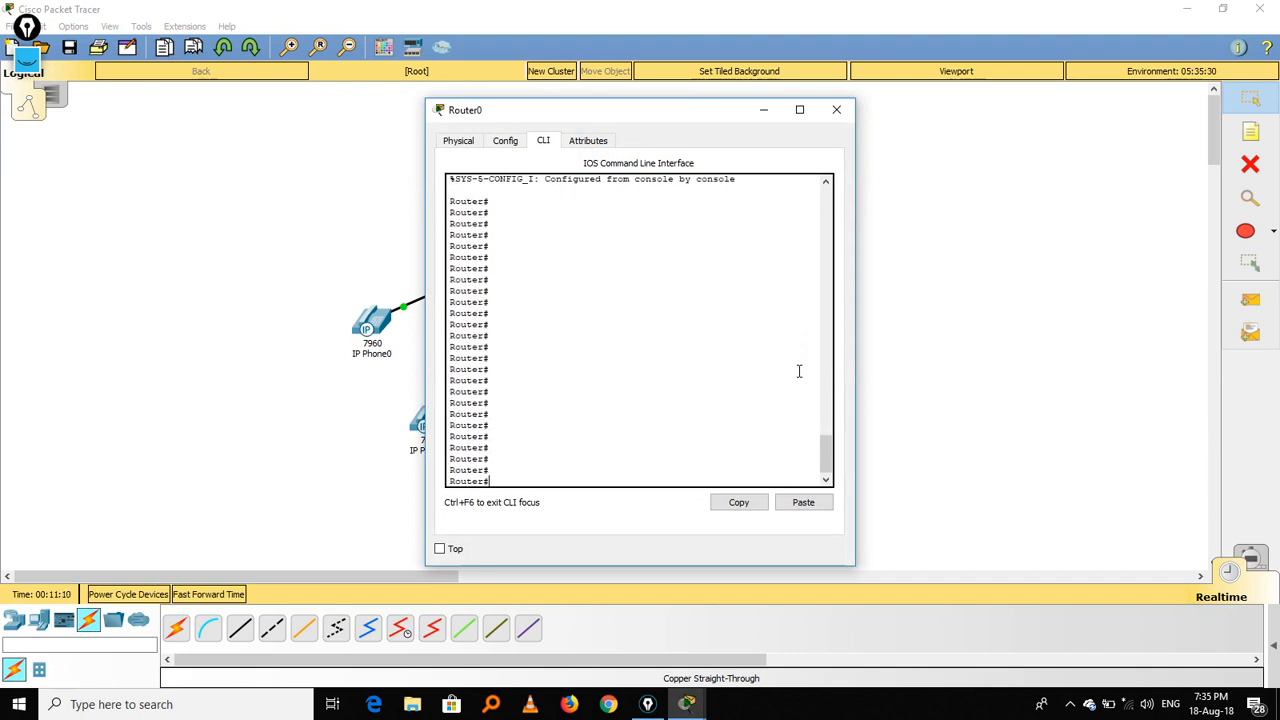
left_click(838, 112)
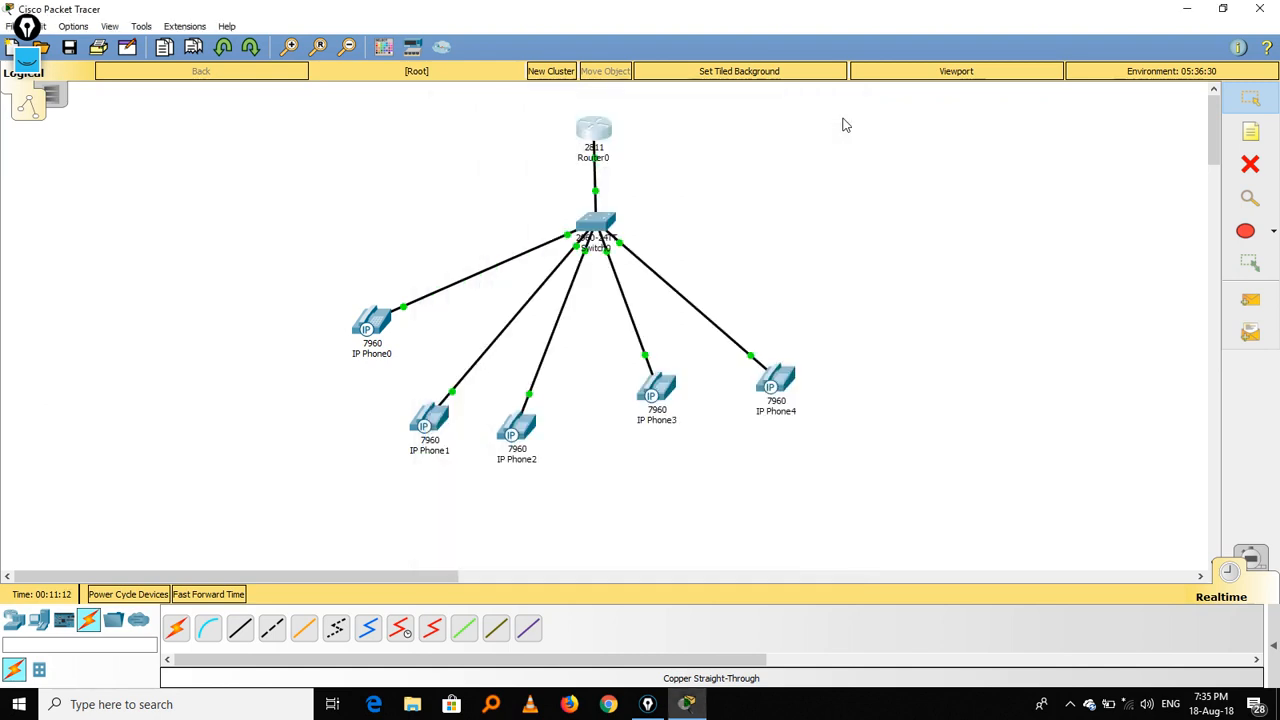
Display Router0's running configuration and examine the phone registration messages for ephone-1 and ephone-2
left_click(603, 138)
type("s")
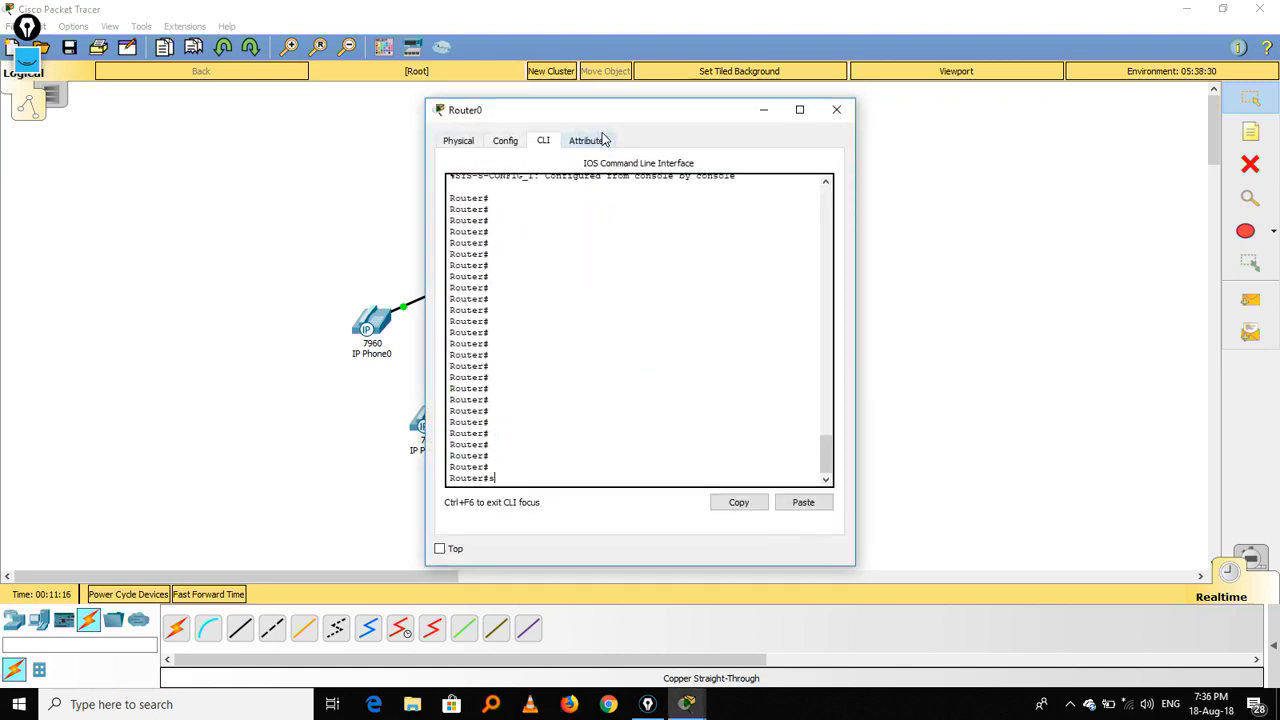
type("h ru")
key("Tab")
key("Return")
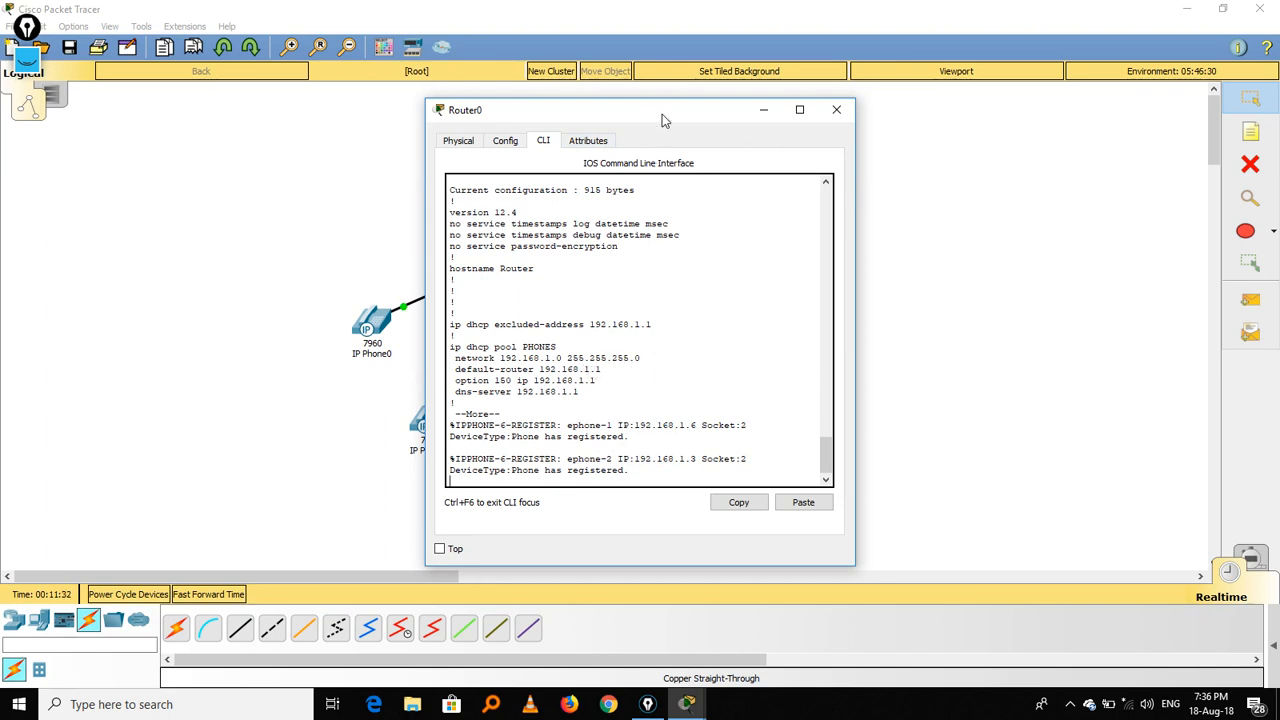
left_click_drag(662, 114, 913, 126)
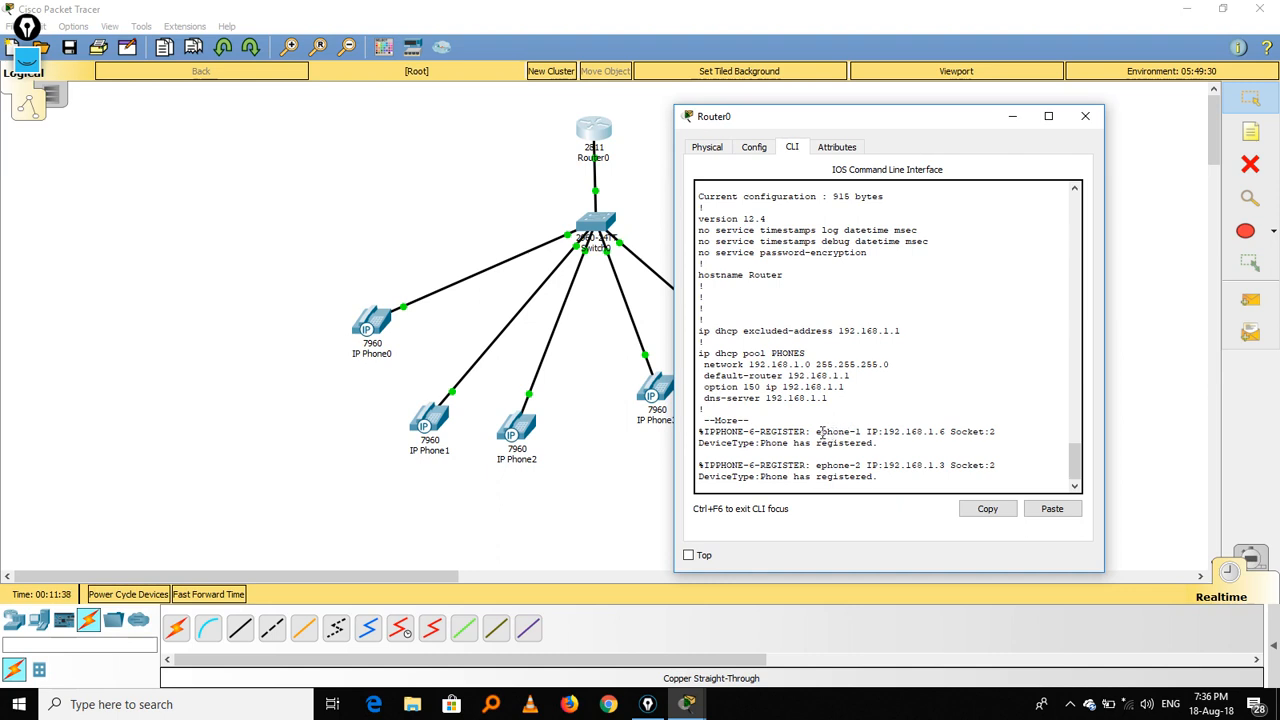
left_click_drag(818, 431, 1004, 447)
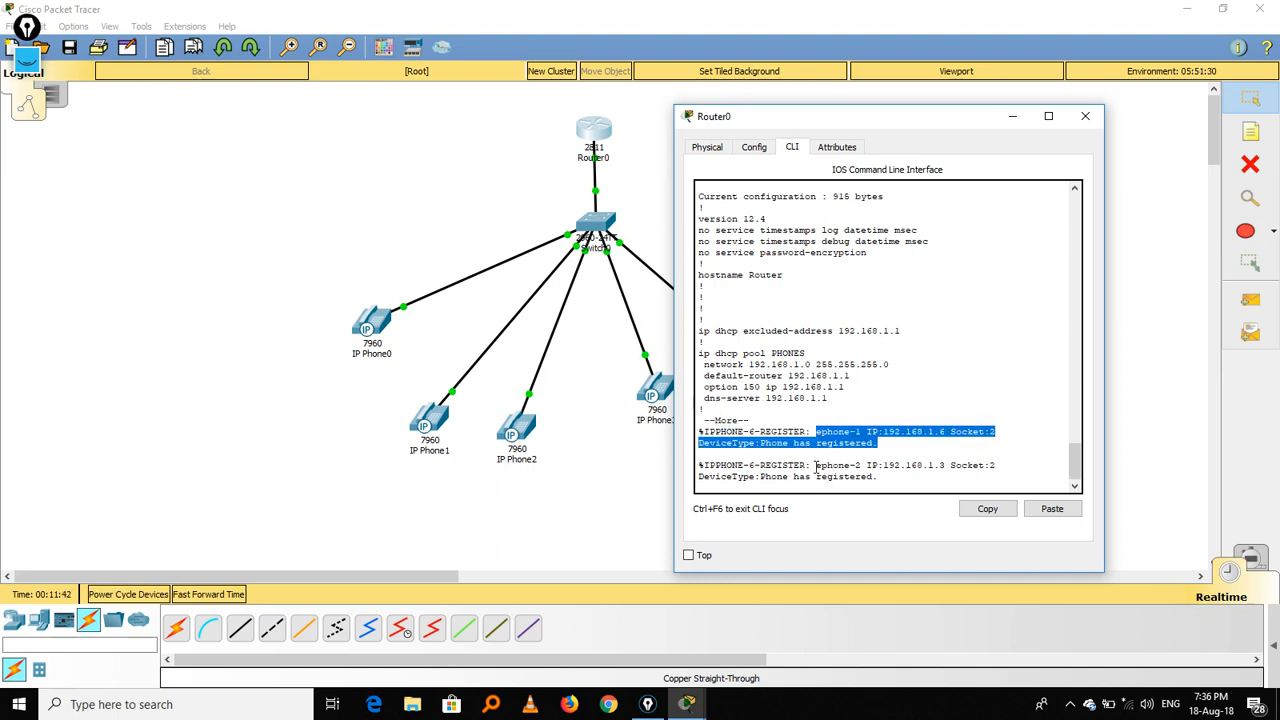
left_click_drag(815, 465, 913, 479)
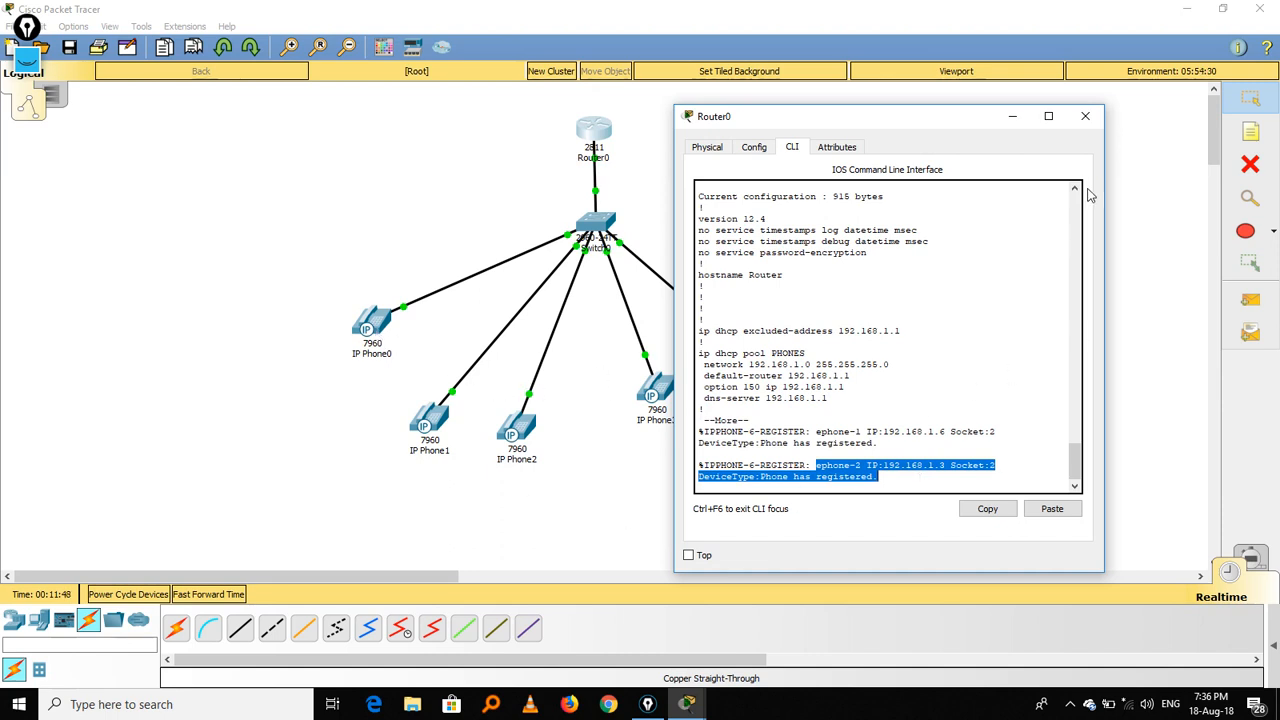
left_click(1085, 120)
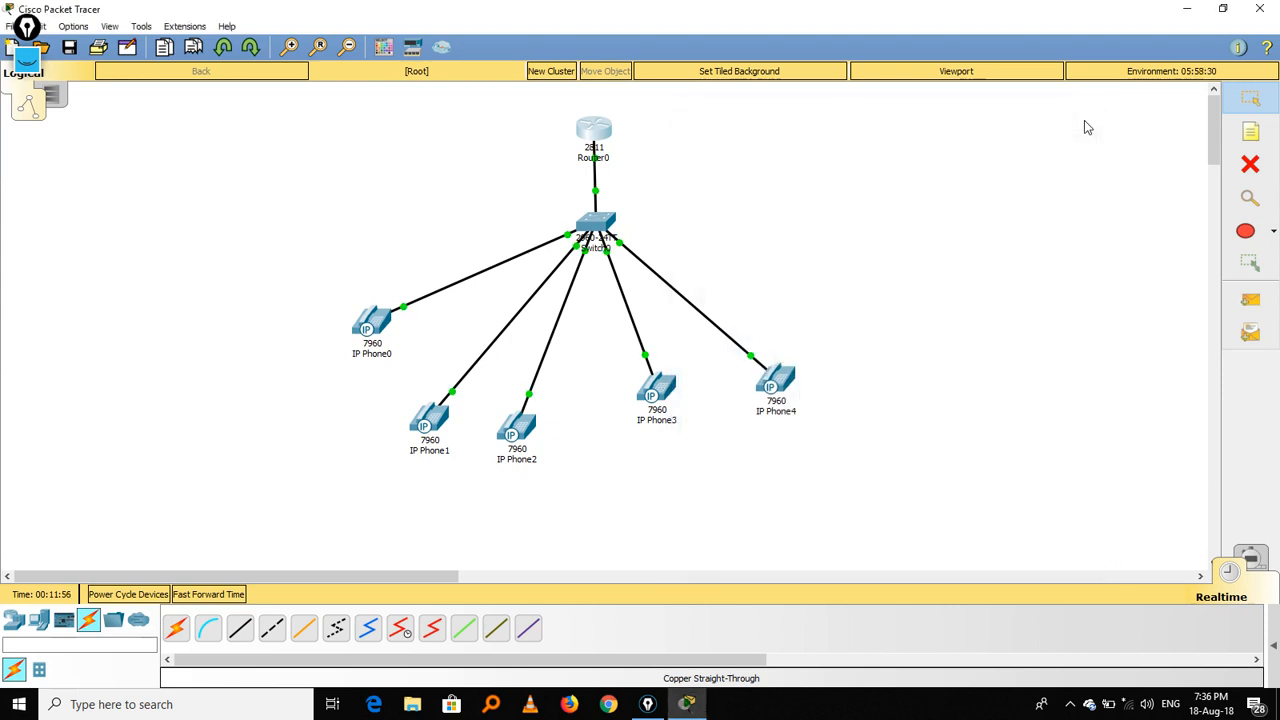
Check IP Phone0's line details and review the ephone-dn commands in Router0's command history
mouse_move(385, 331)
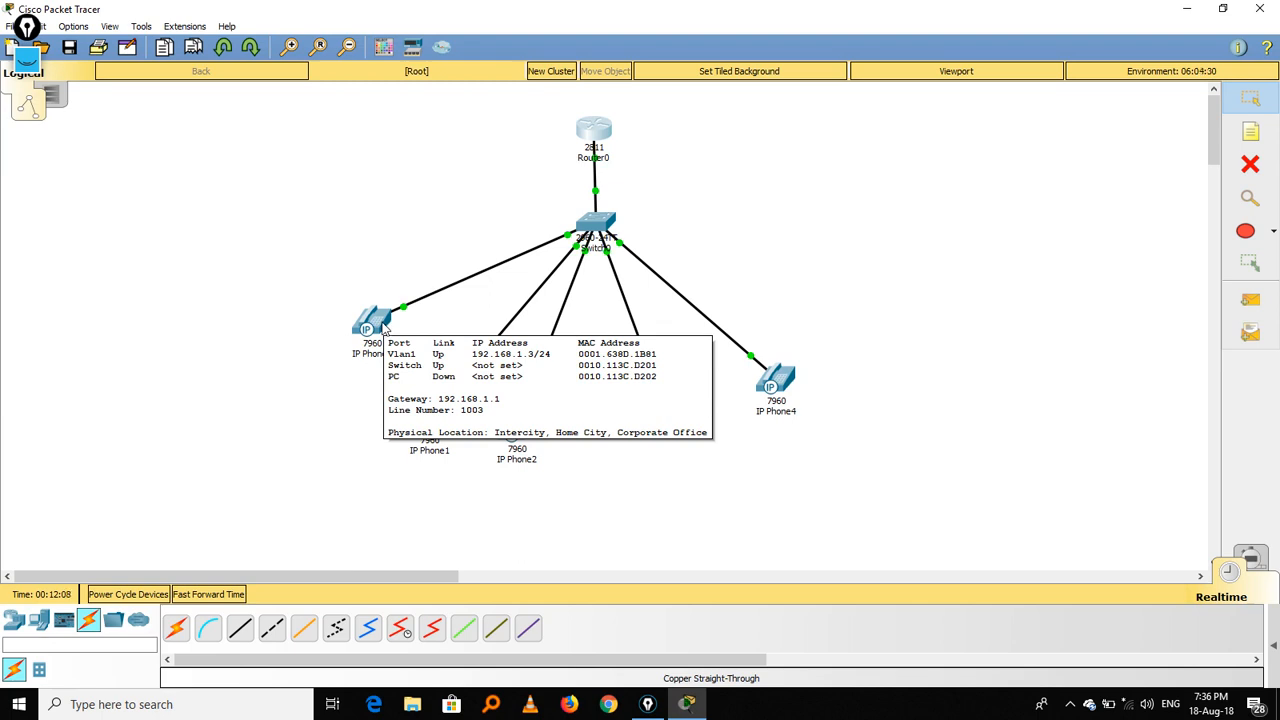
left_click(600, 140)
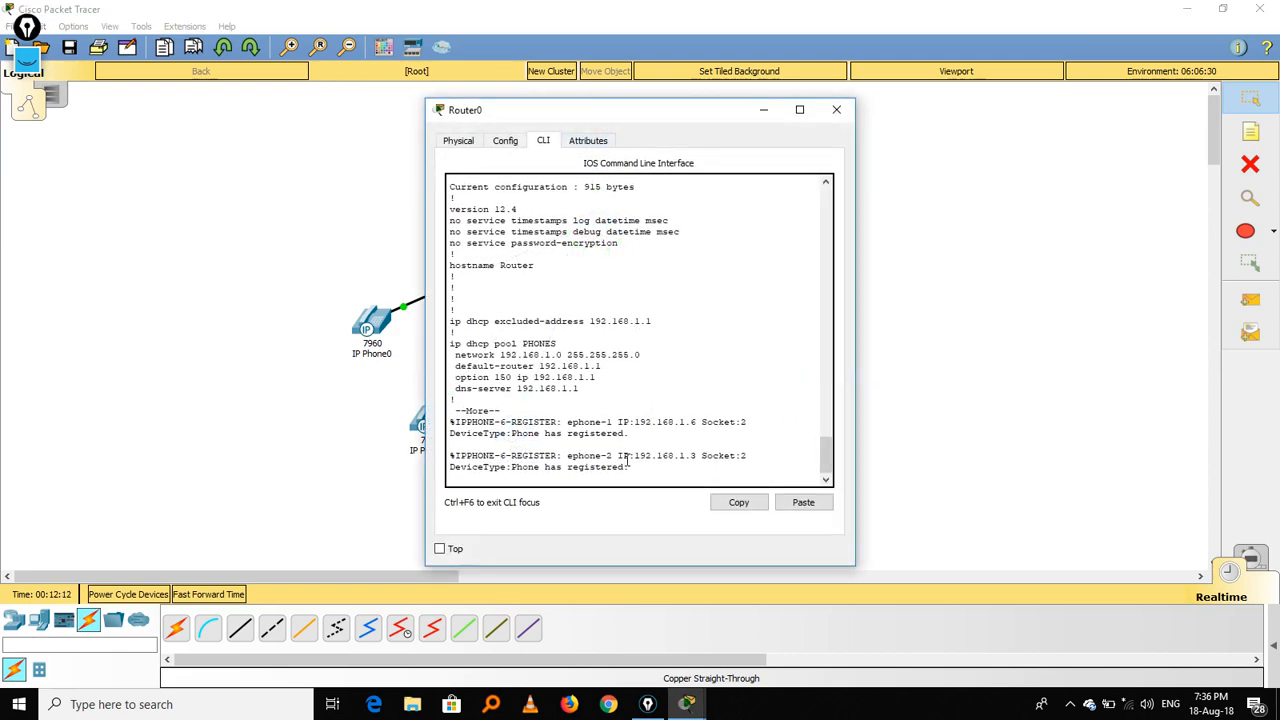
scroll(628, 459, "up", 10)
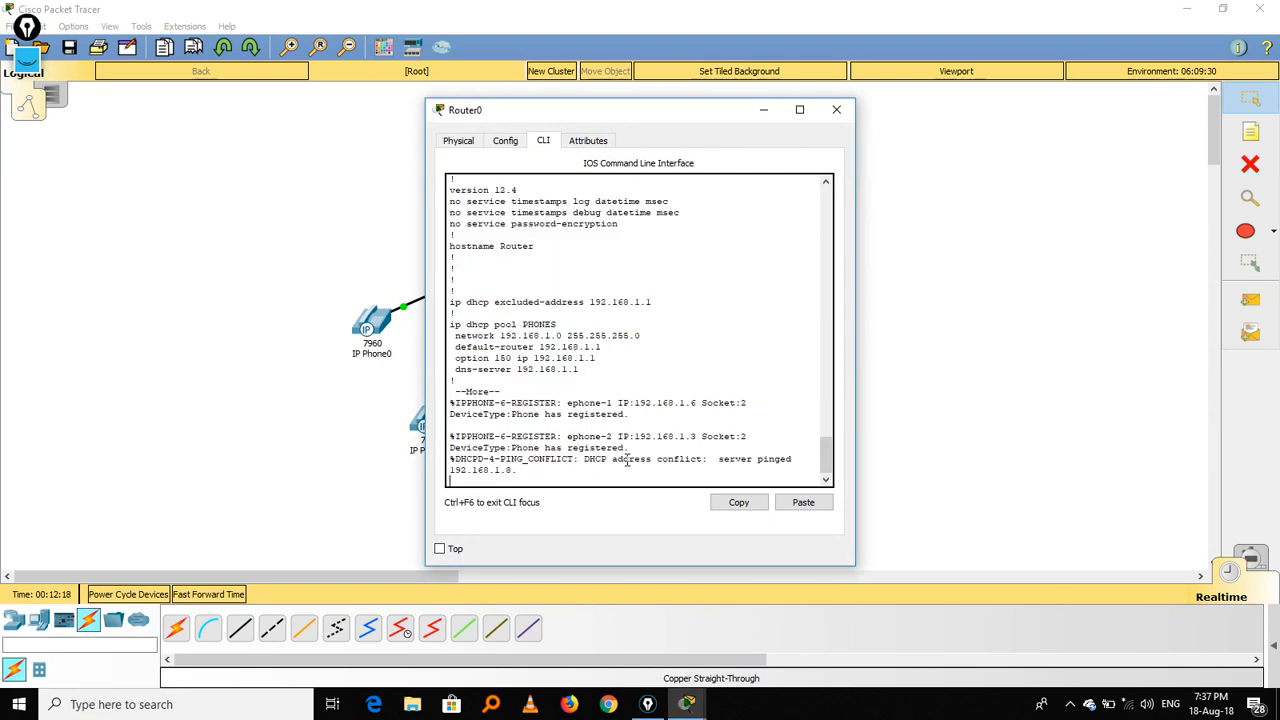
scroll(628, 459, "down", 10)
scroll(628, 459, "up", 2)
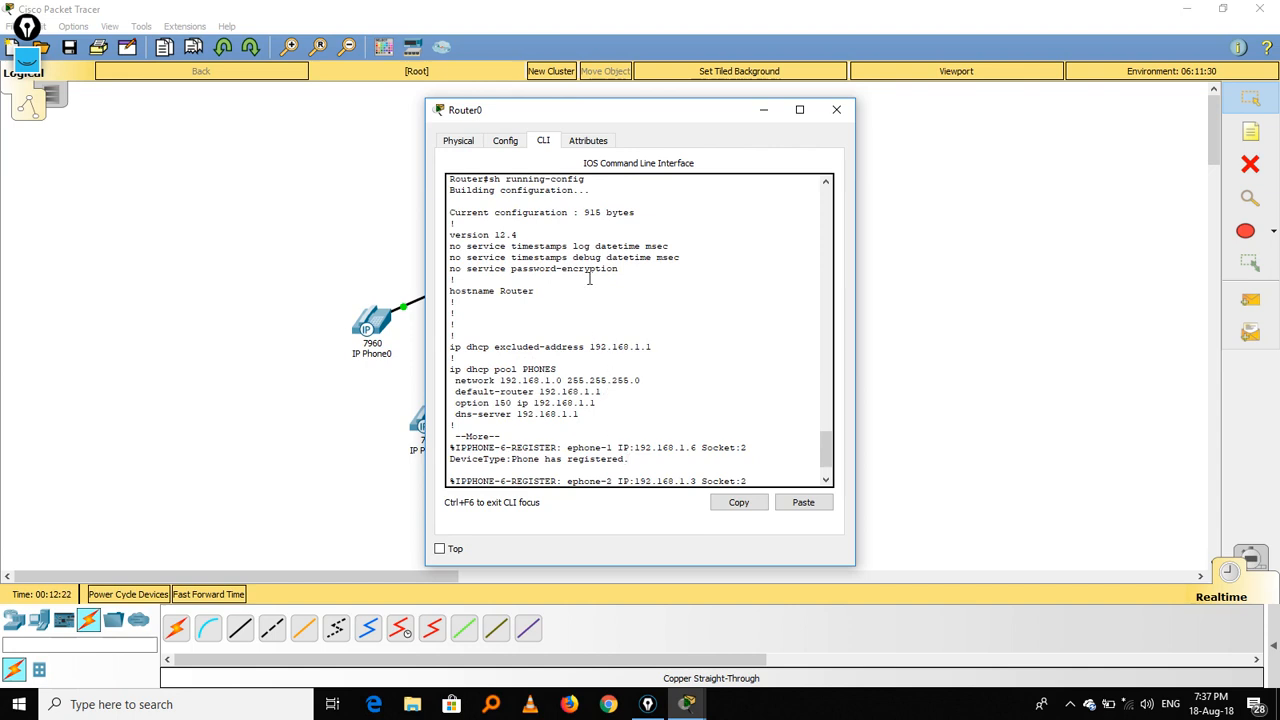
scroll(589, 279, "up", 2)
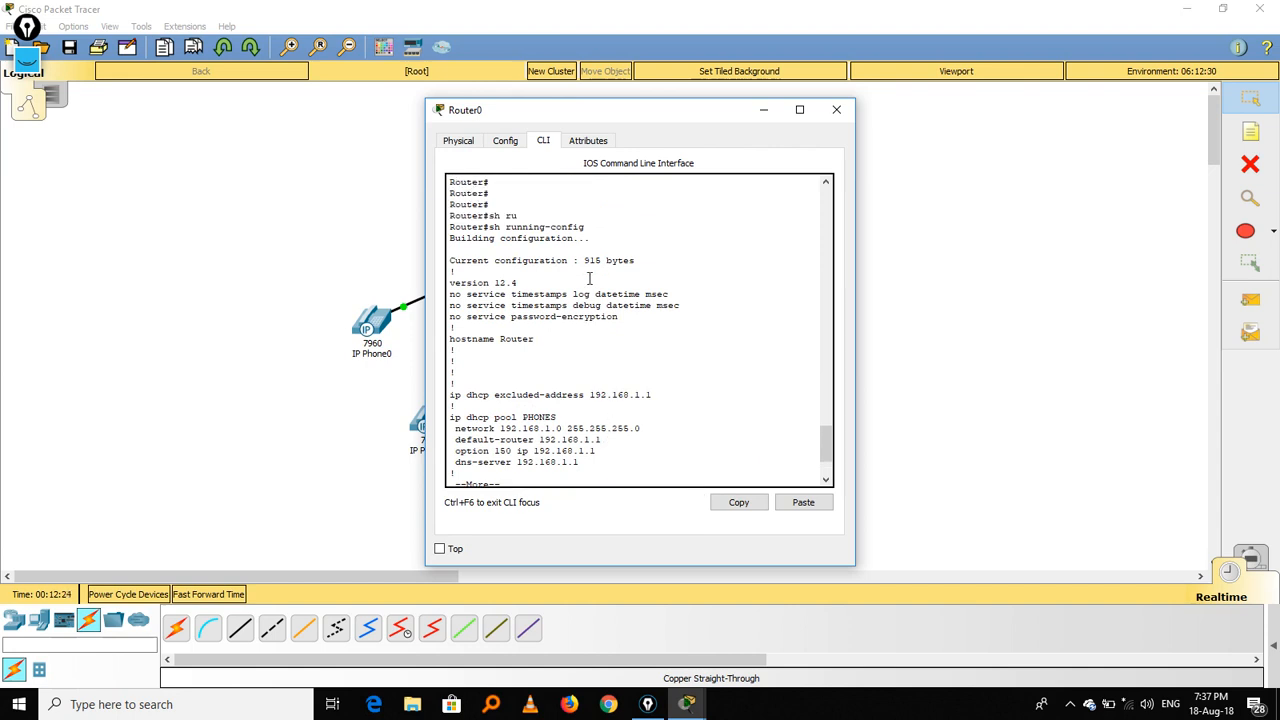
scroll(589, 279, "up", 2)
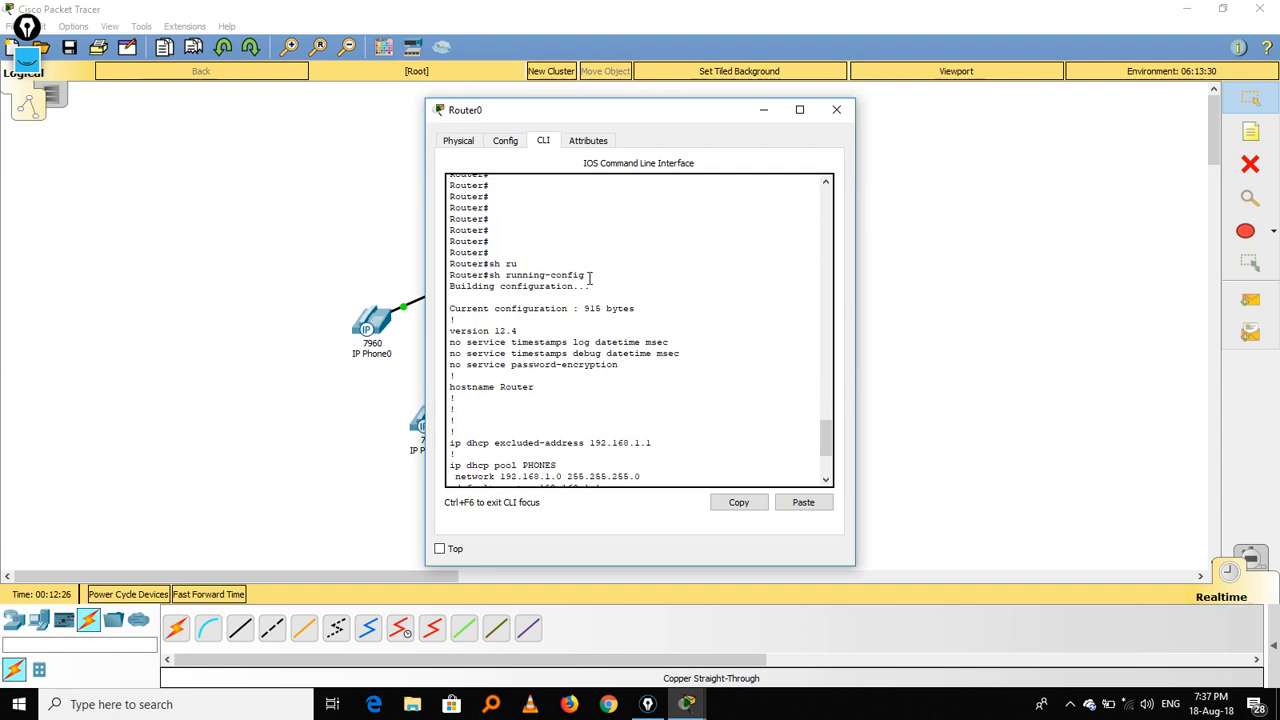
scroll(589, 279, "down", 5)
scroll(589, 279, "down", 2)
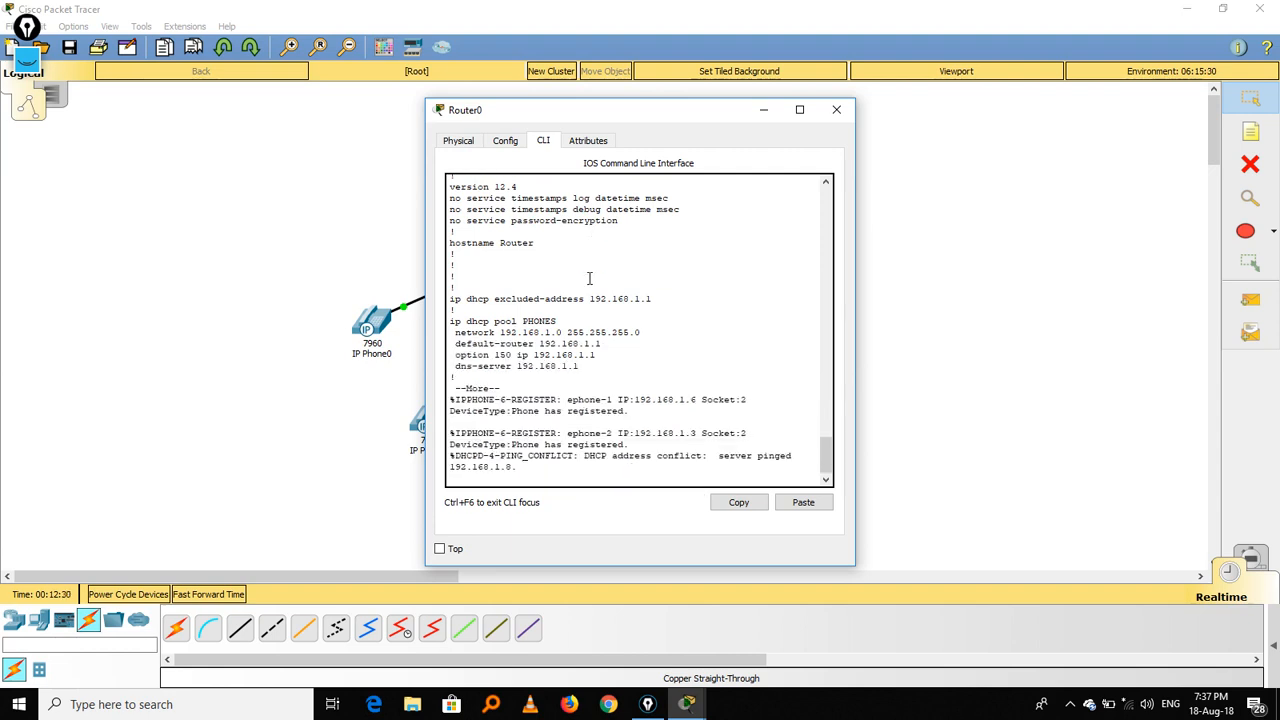
scroll(589, 279, "up", 9)
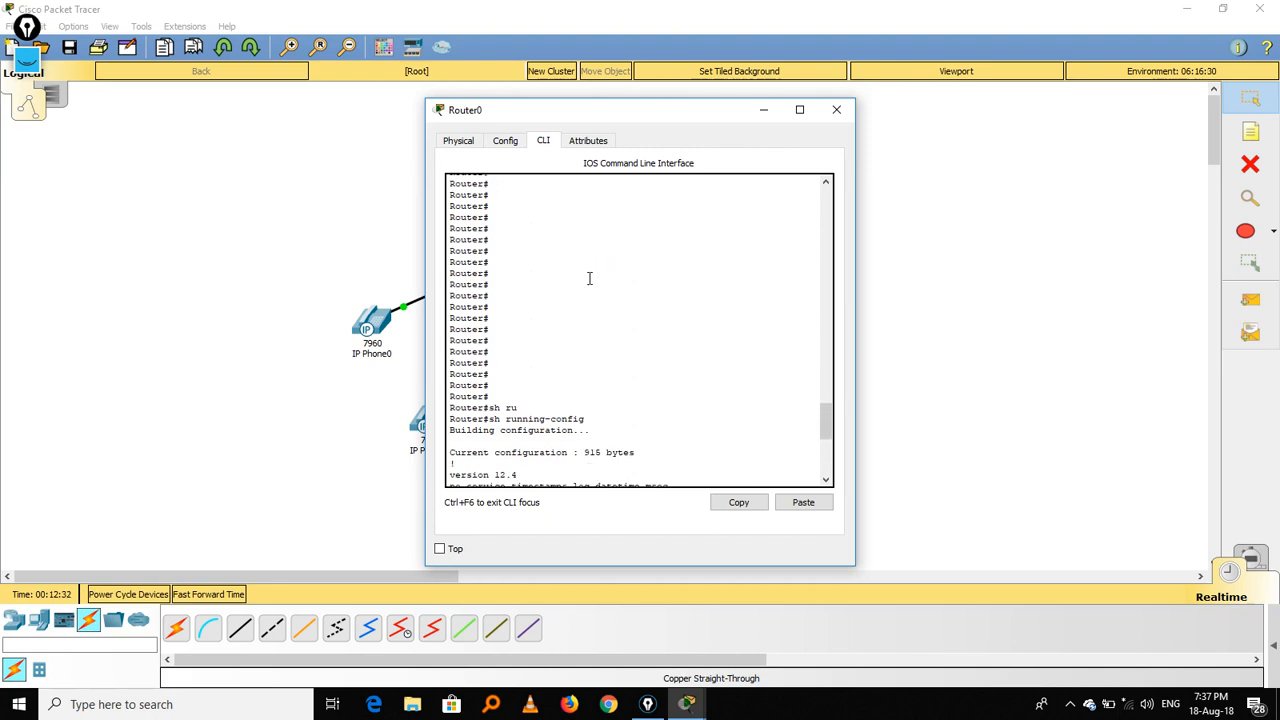
scroll(589, 279, "up", 10)
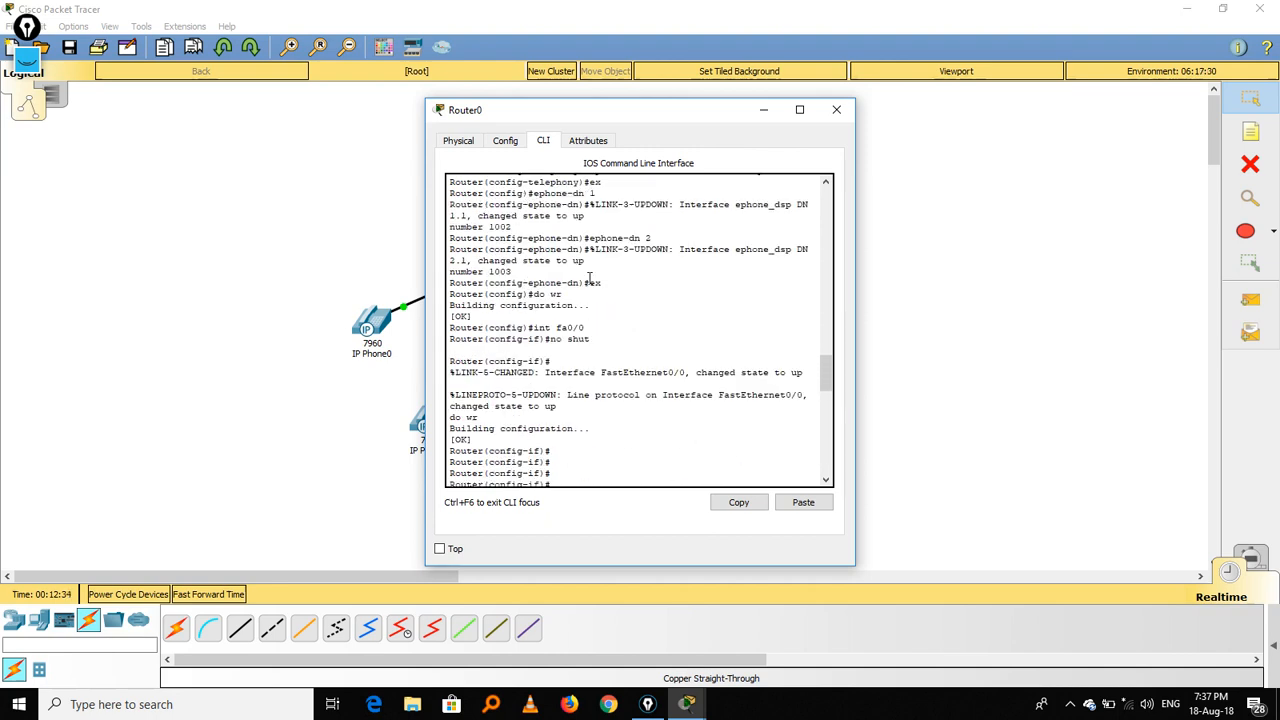
scroll(589, 279, "up", 3)
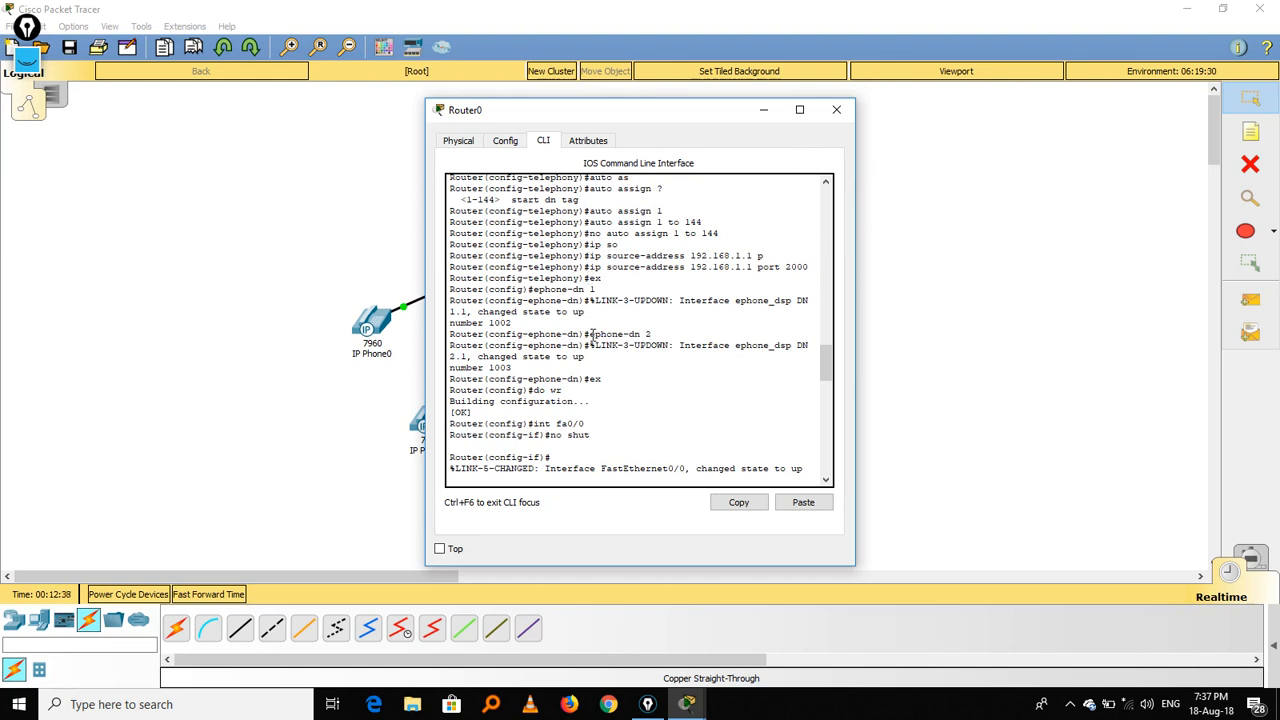
left_click_drag(585, 336, 665, 333)
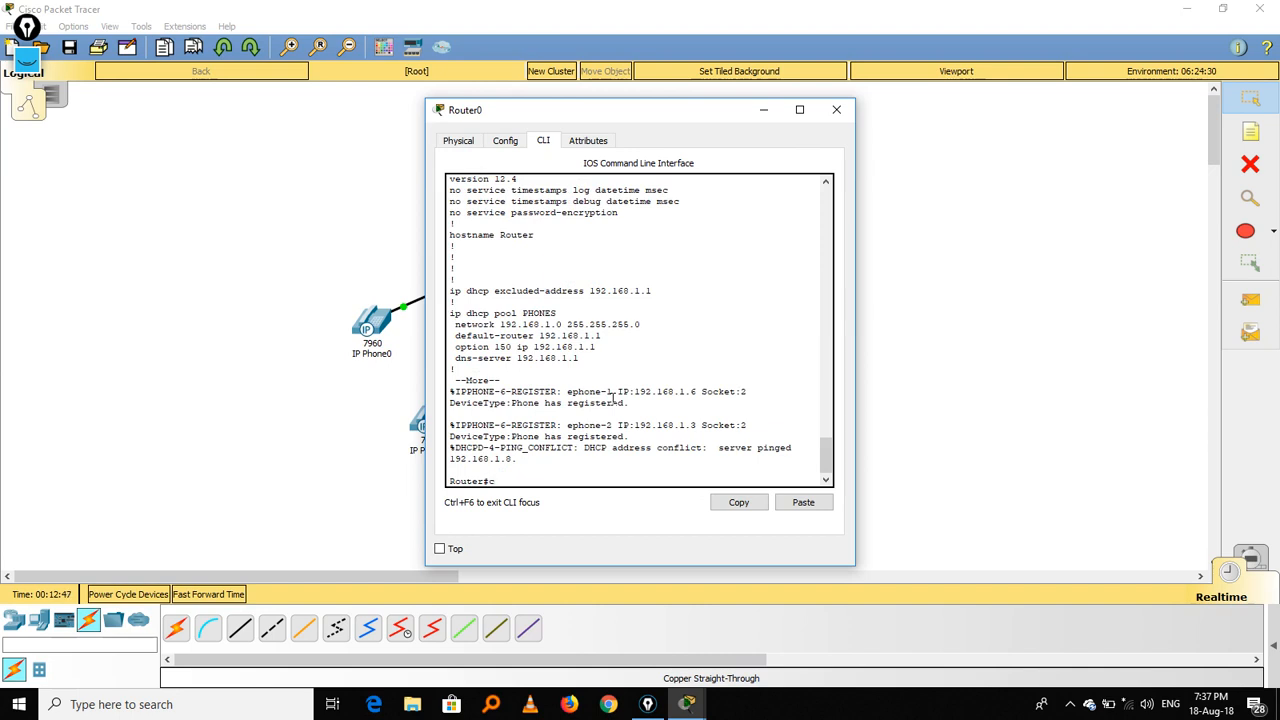
Enter global configuration mode on Router0 and create ephone-dn 3 with number 2030
type("con ft")
key("BackSpace")
key("BackSpace")
key("BackSpace")
type("f t")
key("Return")
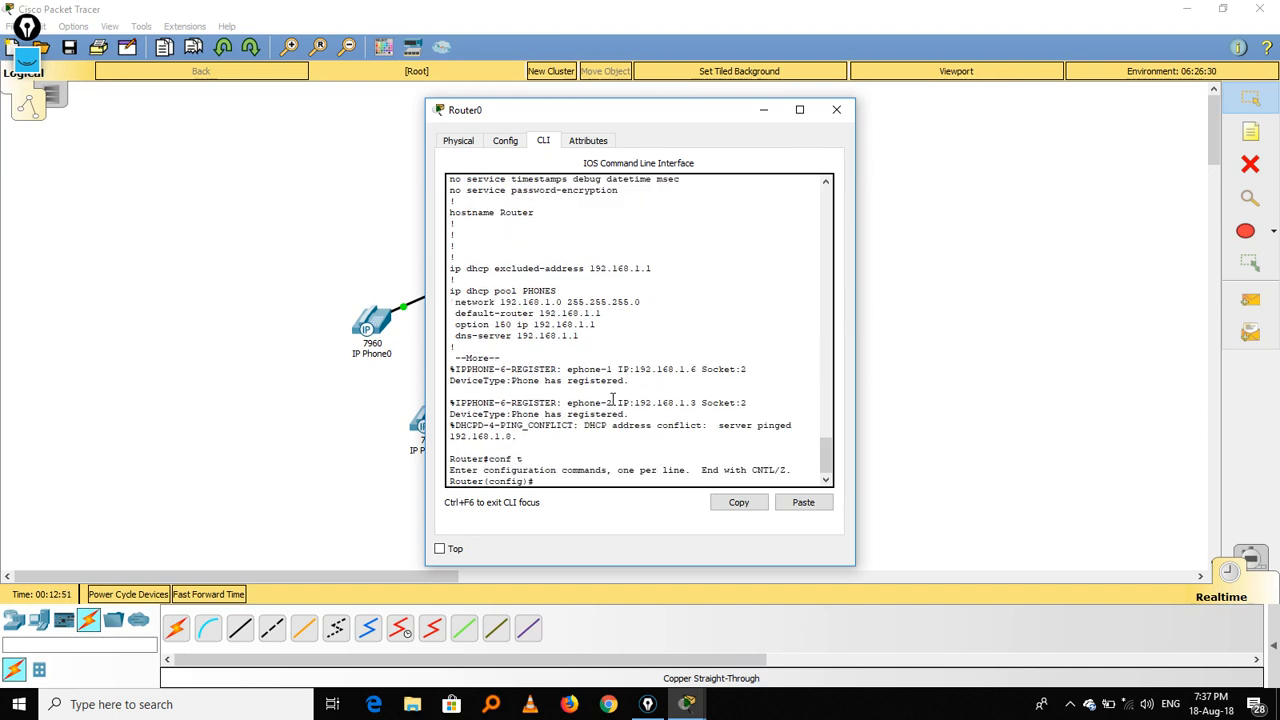
type("ephone-dn 3")
key("Return")
type("rum")
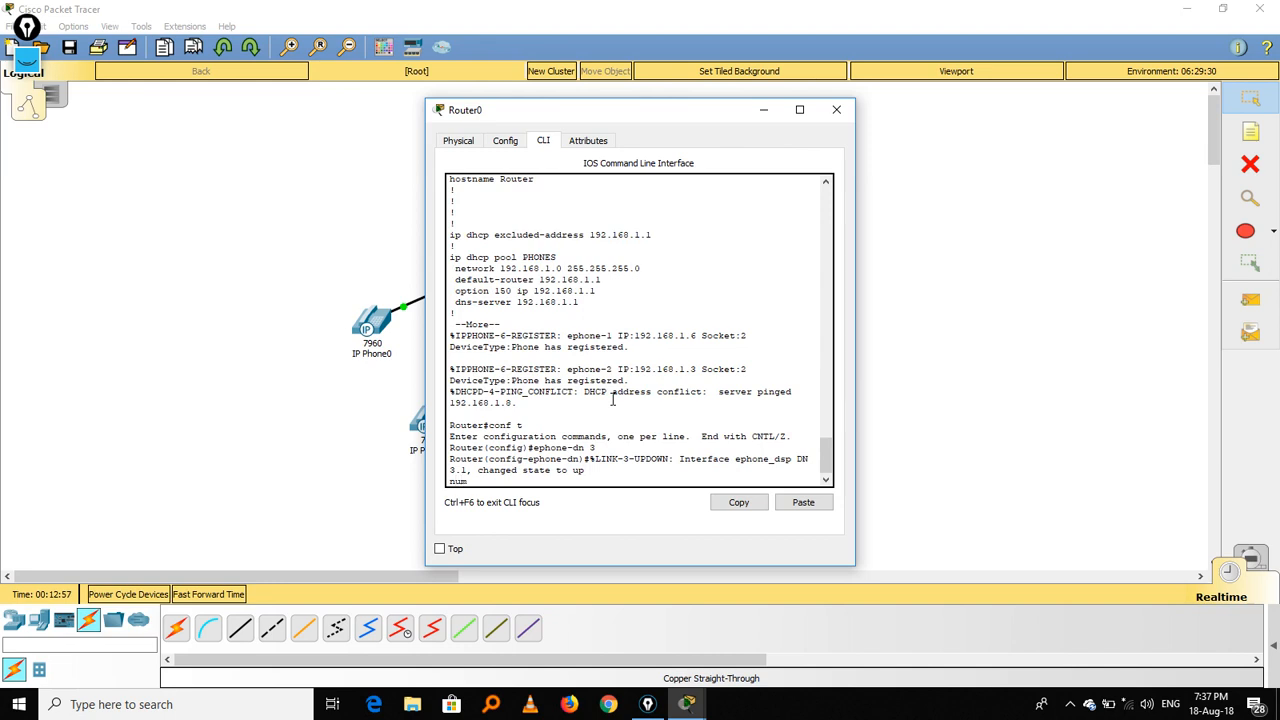
type("ber 2030")
key("Return")
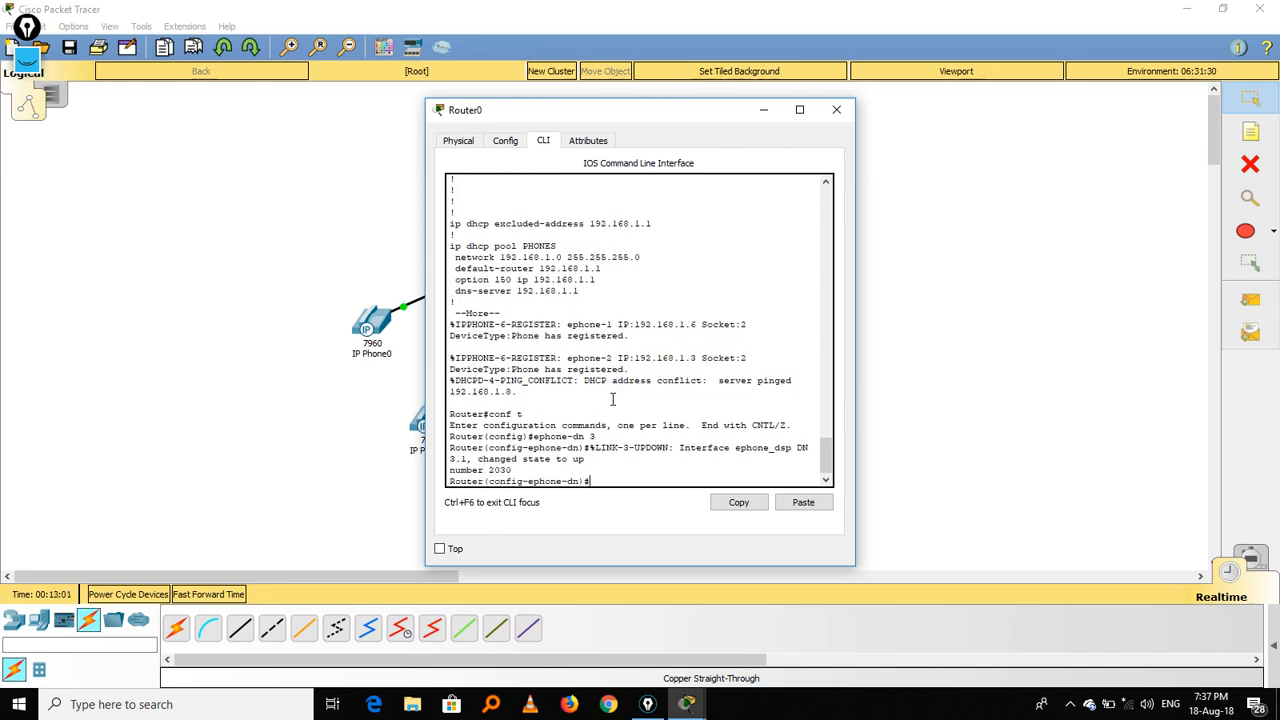
Create ephone-dn 4 on Router0 and assign it number 2020
key("Up")
key("BackSpace")
type("4")
key("Return")
type("nu")
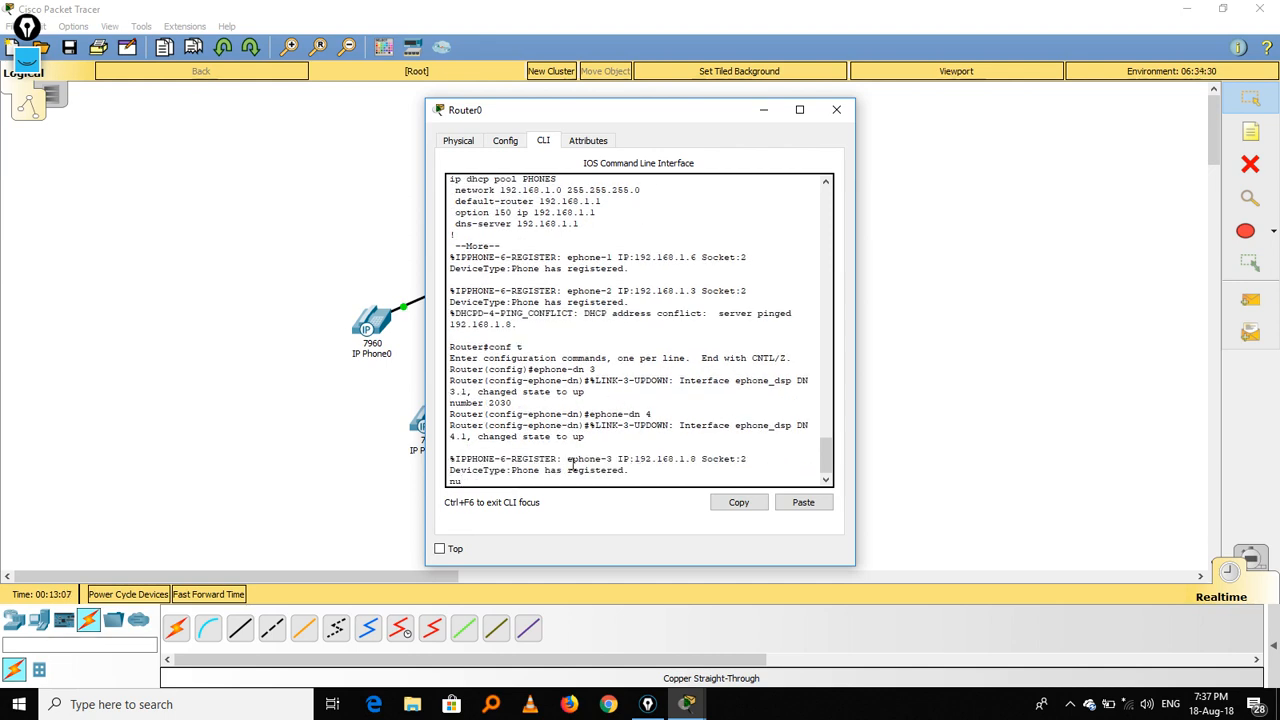
left_click_drag(567, 460, 707, 457)
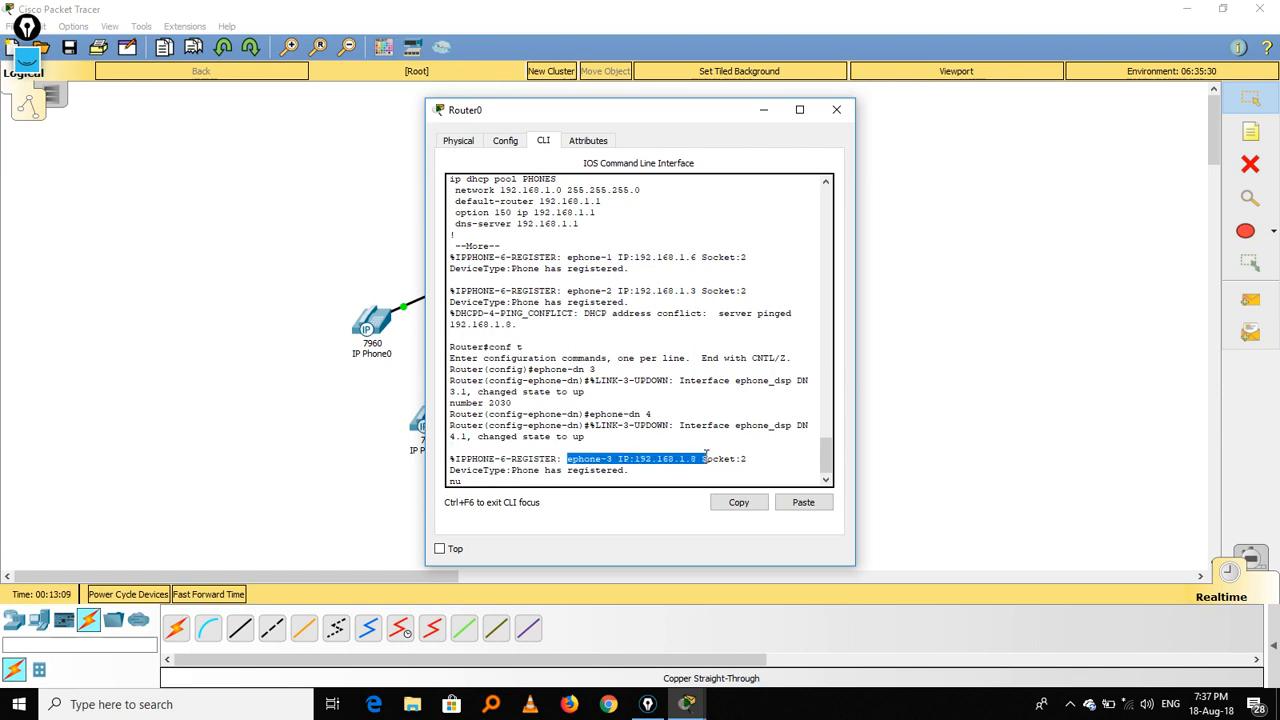
left_click(614, 481)
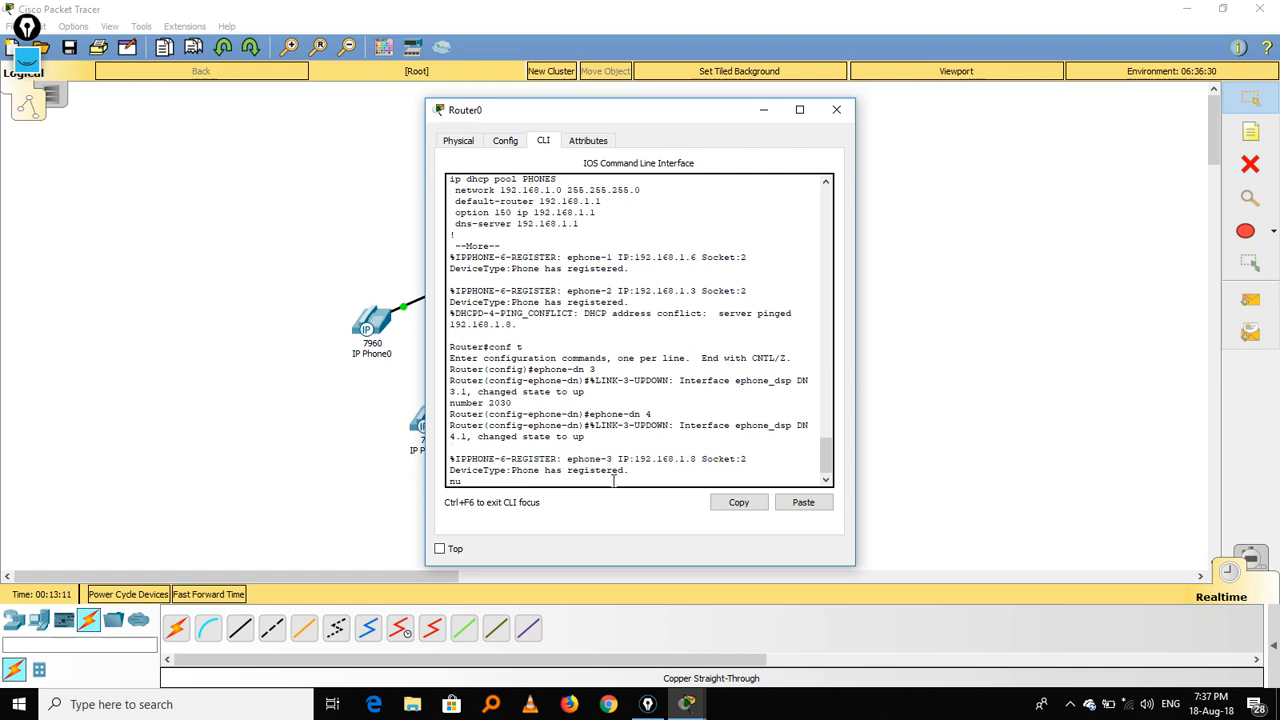
type("mber 20202")
key("BackSpace")
key("Return")
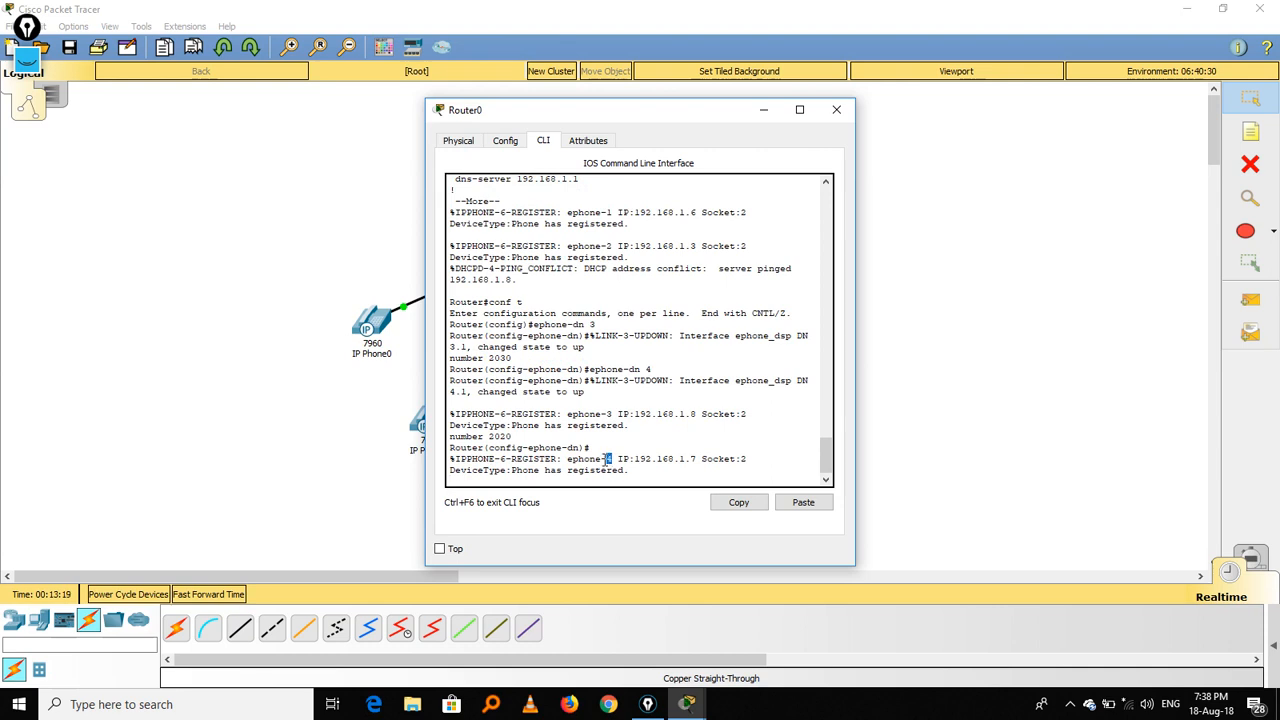
Create ephone-dn 5 on Router0 and assign it number 1010
left_click_drag(612, 459, 562, 459)
type("ephone-dn 4")
key("BackSpace")
type("5")
key("Return")
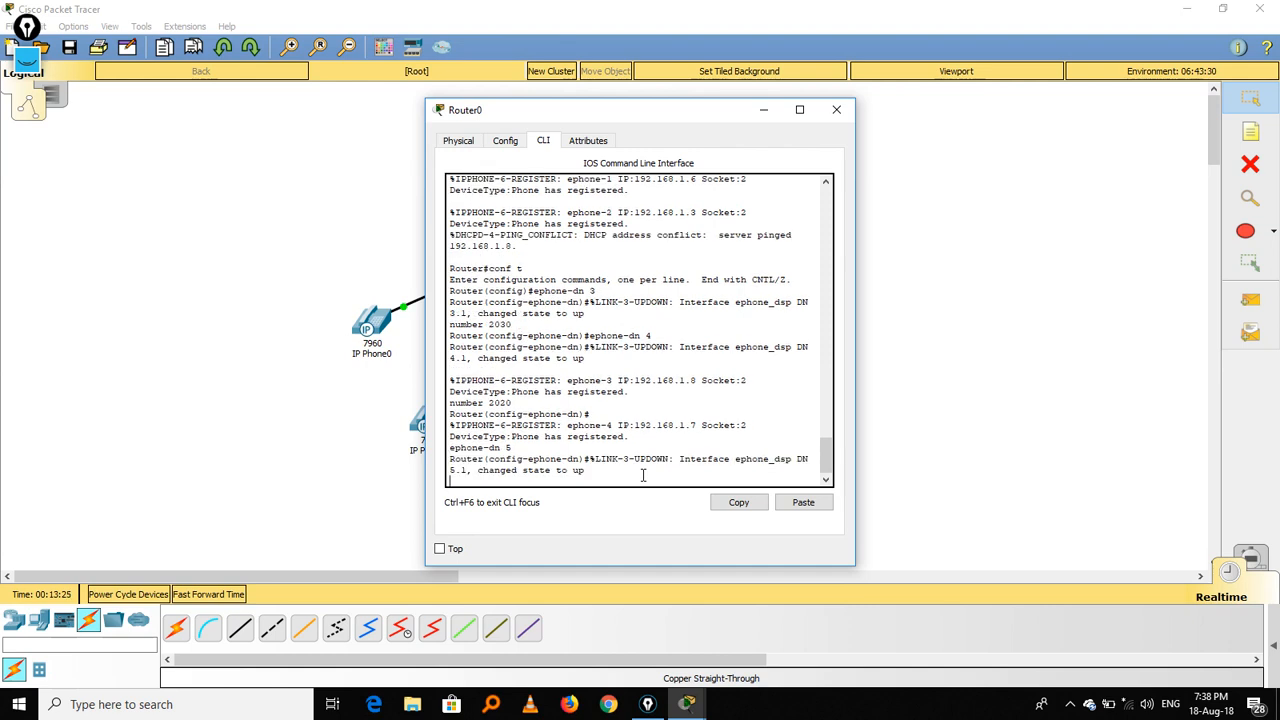
type("number 1010")
key("Return")
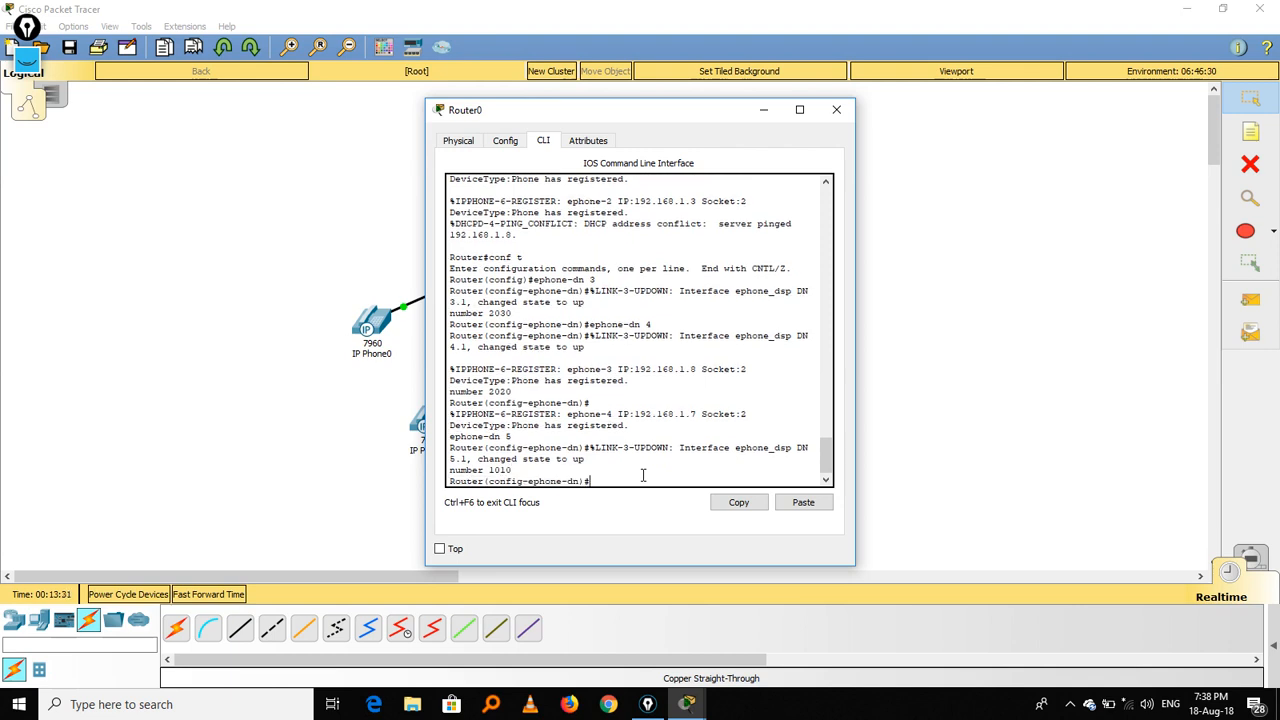
Review the ephone-dn 5 commands in Router0's console and enter number 1010 for it again
key("Up")
left_click(836, 112)
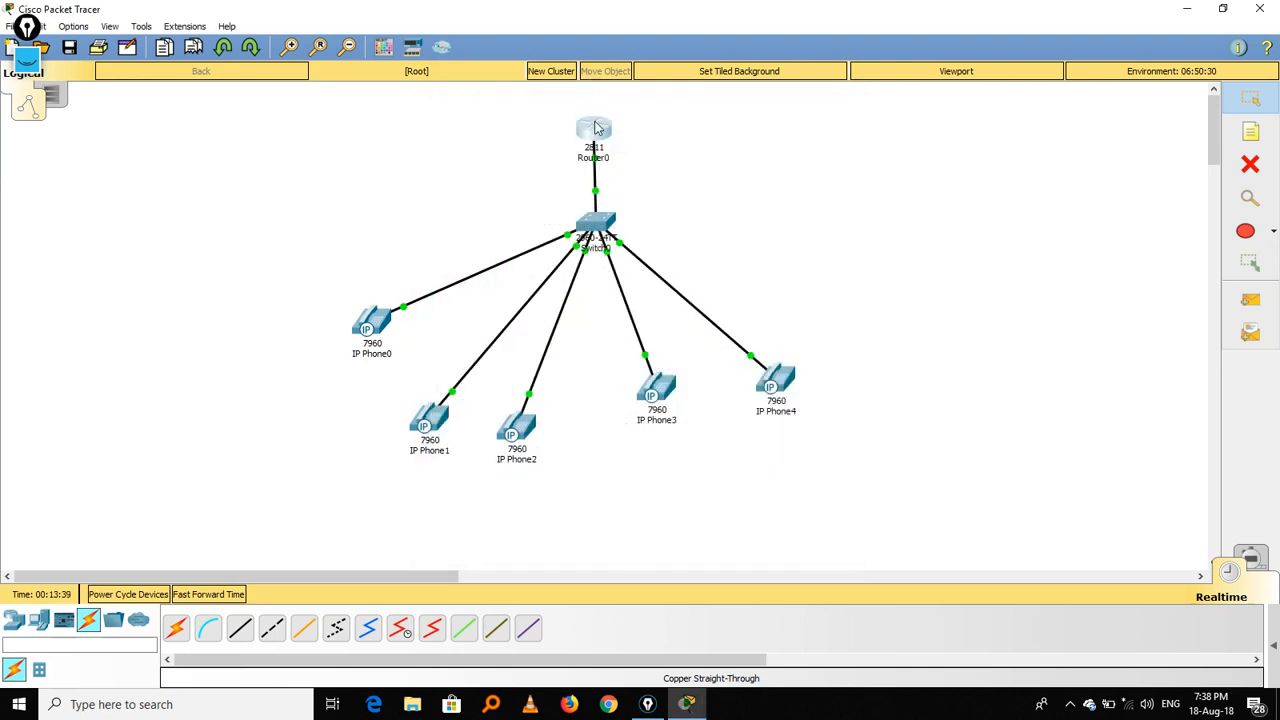
left_click(595, 127)
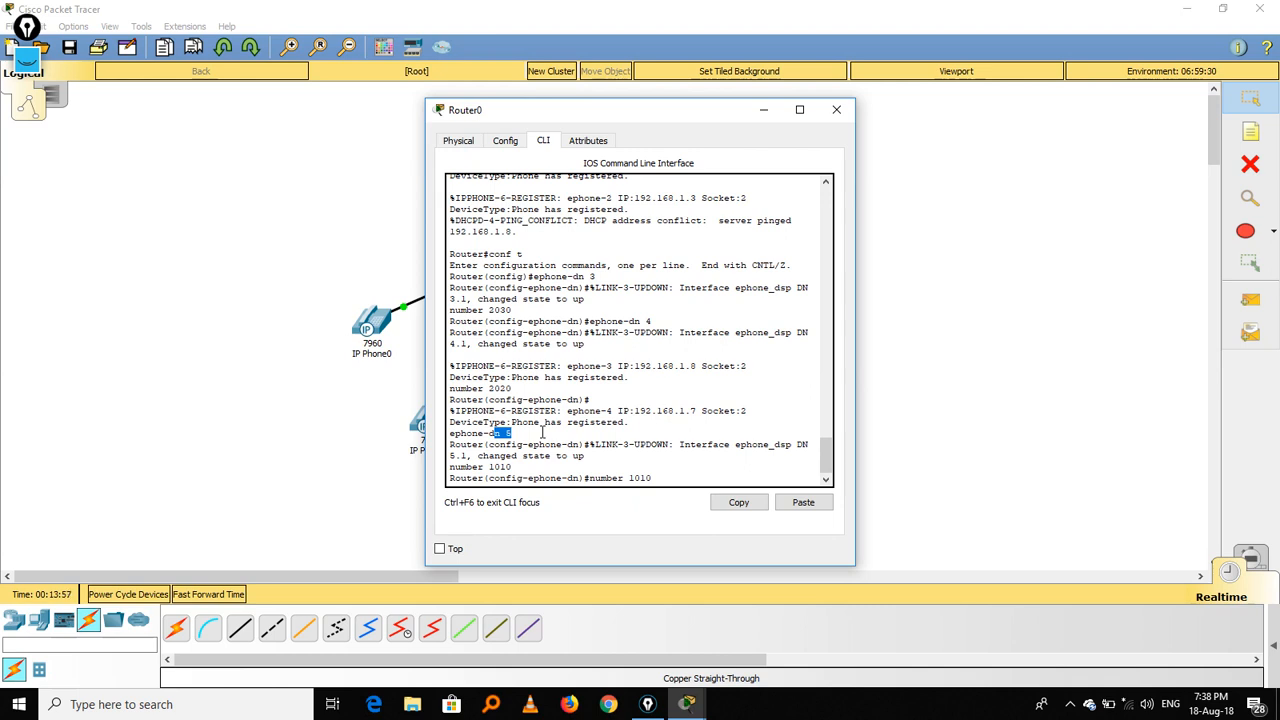
left_click(828, 122)
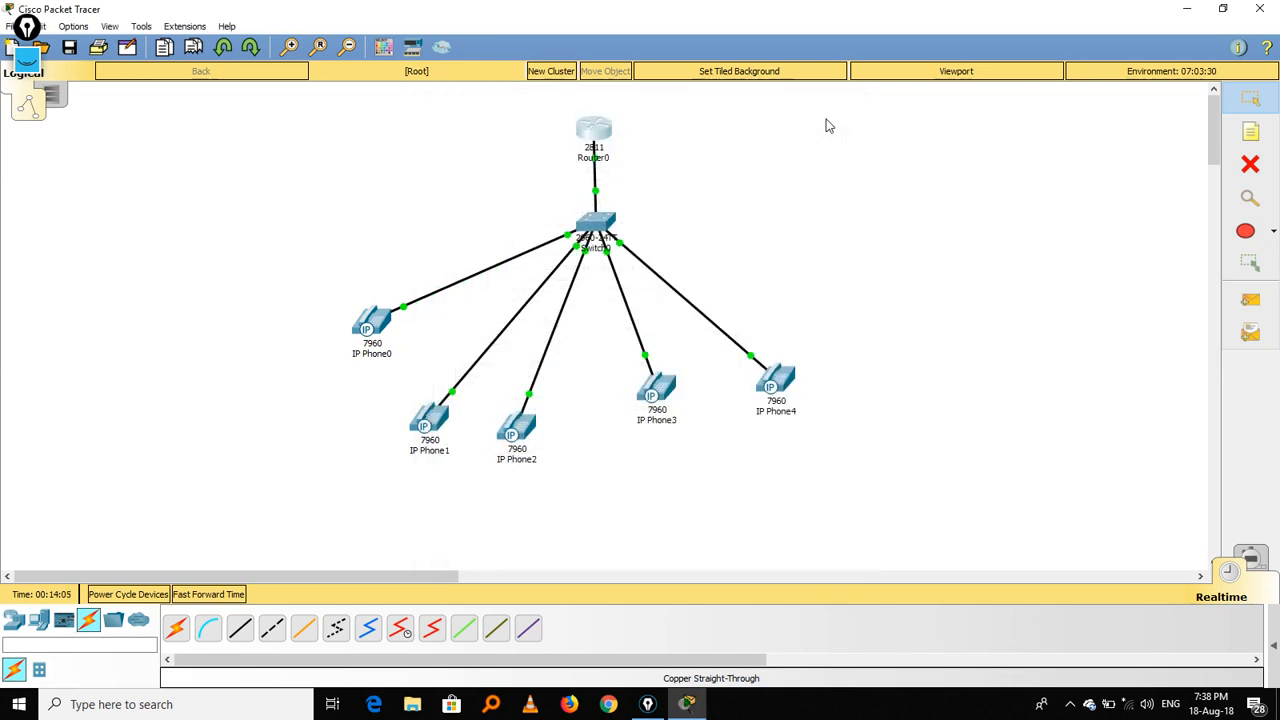
left_click(597, 134)
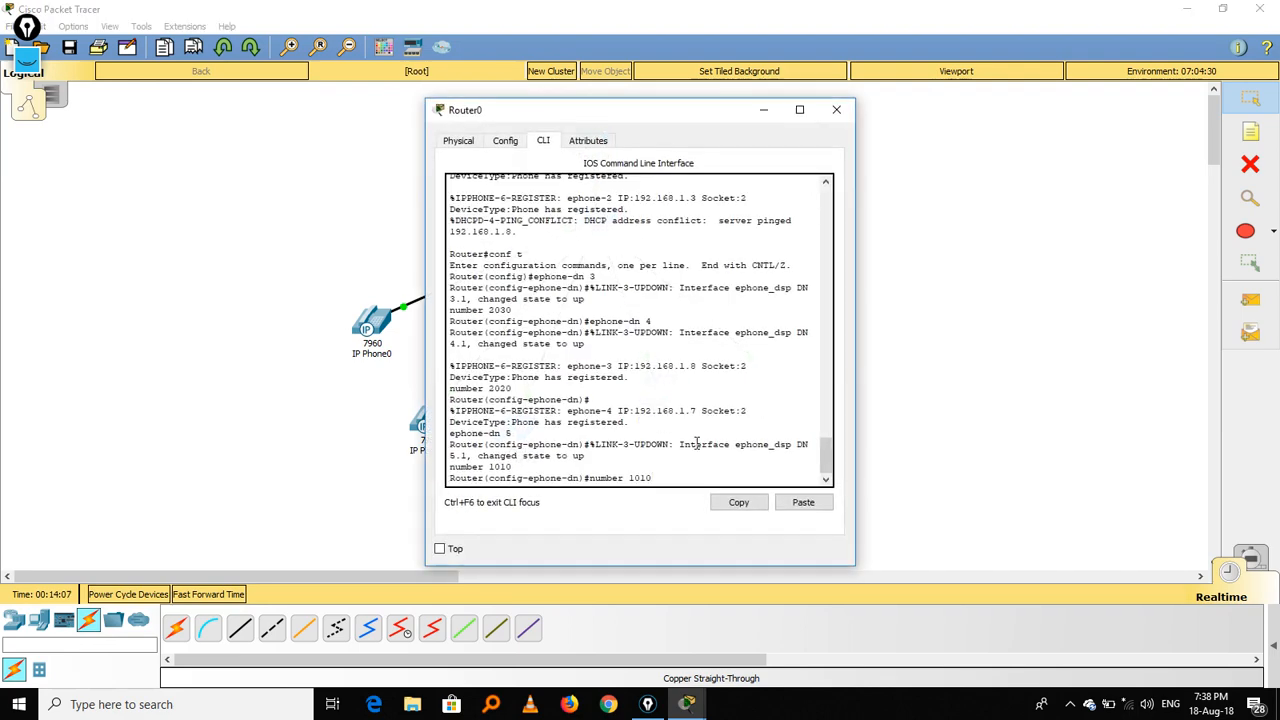
key("Return")
key("Return")
key("Return")
key("Return")
key("Return")
key("Return")
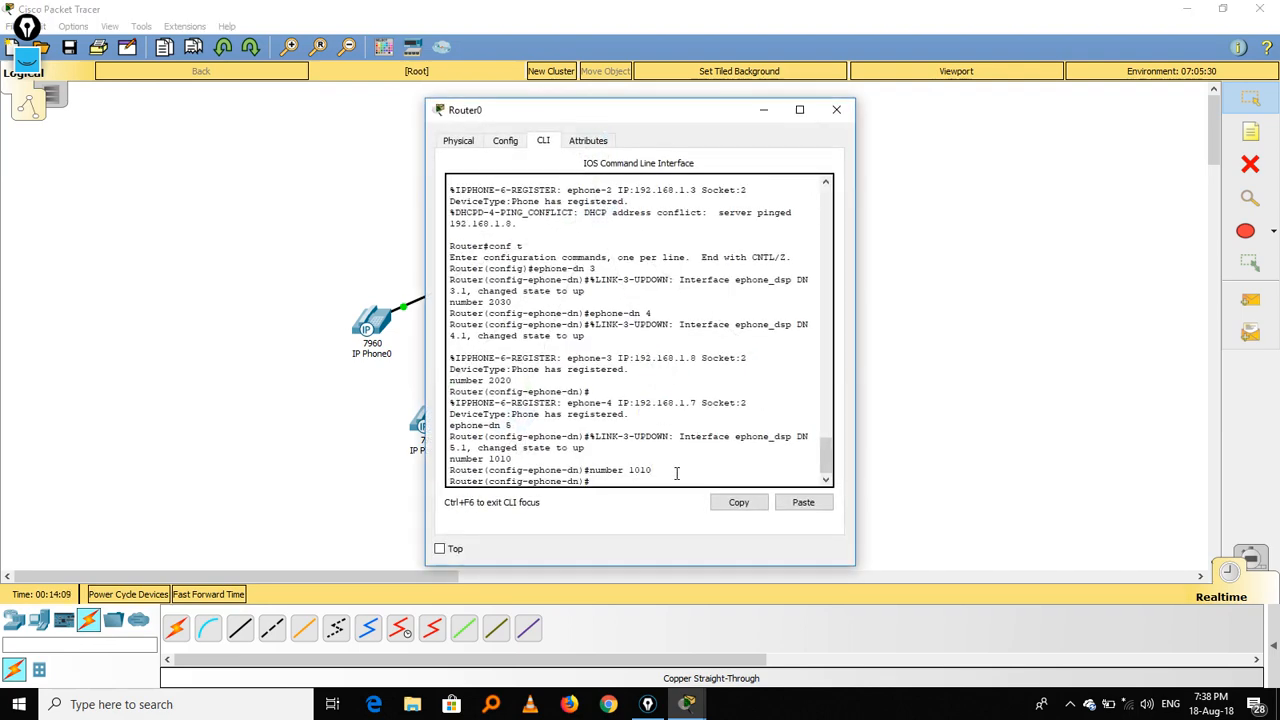
Exit ephone-dn configuration on Router0 and check the registration message for ephone-4
type("ex")
key("Return")
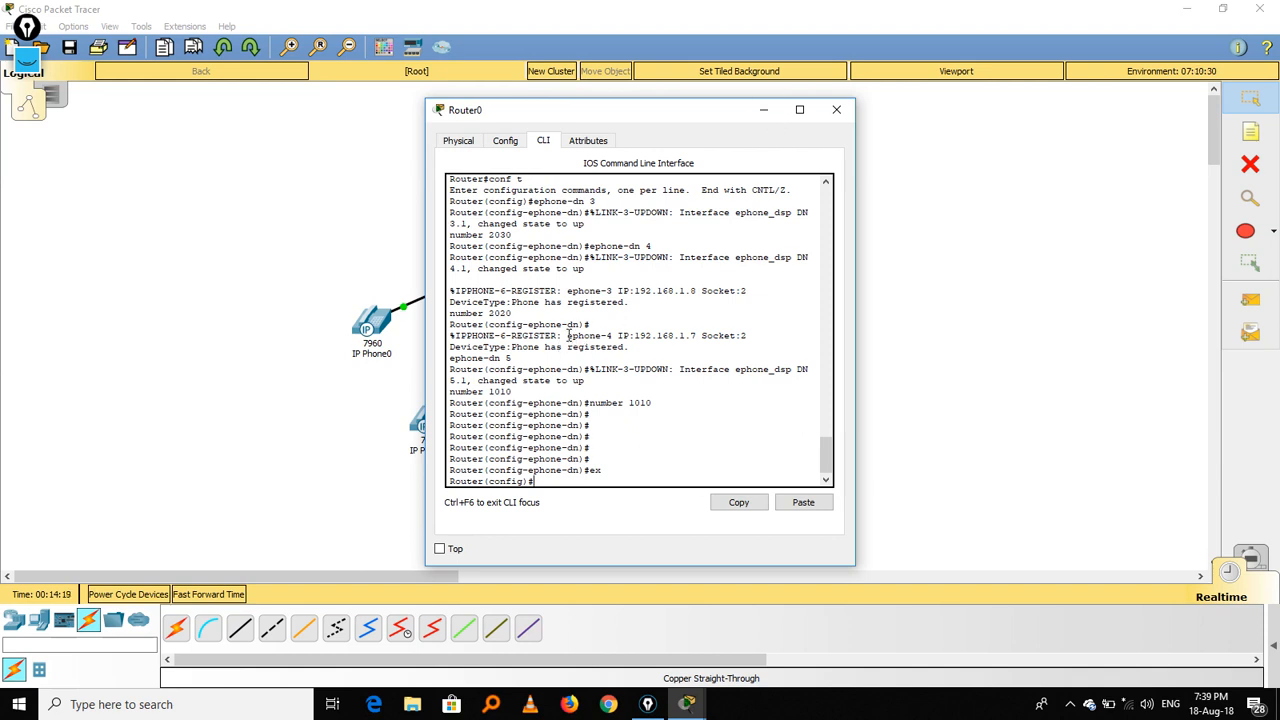
left_click_drag(565, 336, 643, 351)
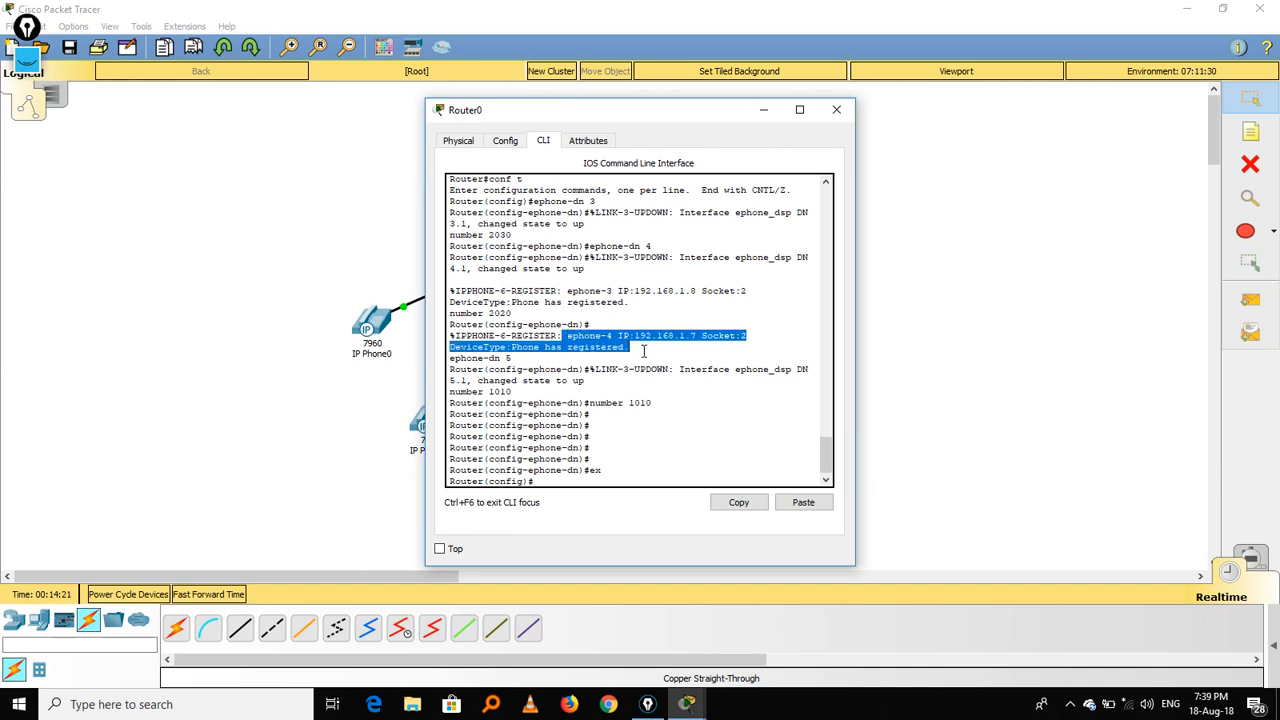
left_click(772, 112)
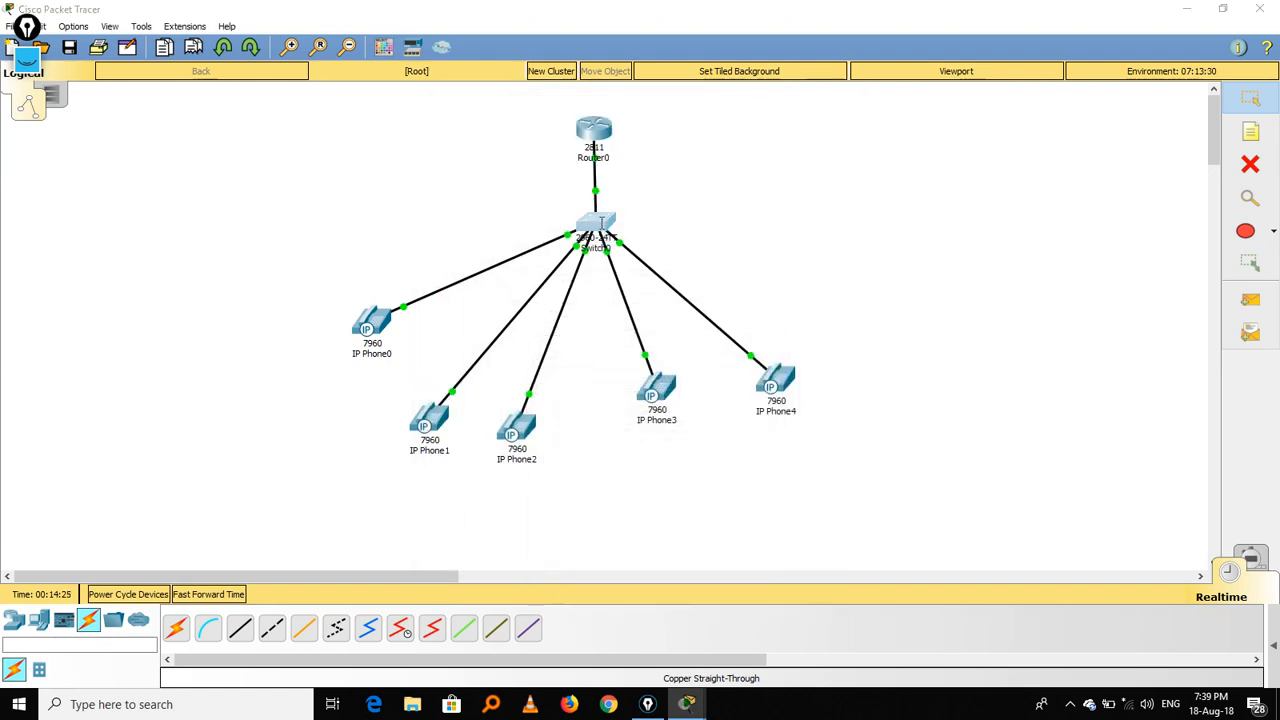
Enter interface fa0/6 on Switch0 and set its switchport mode to access
left_click(601, 222)
key("Return")
key("Return")
key("Return")
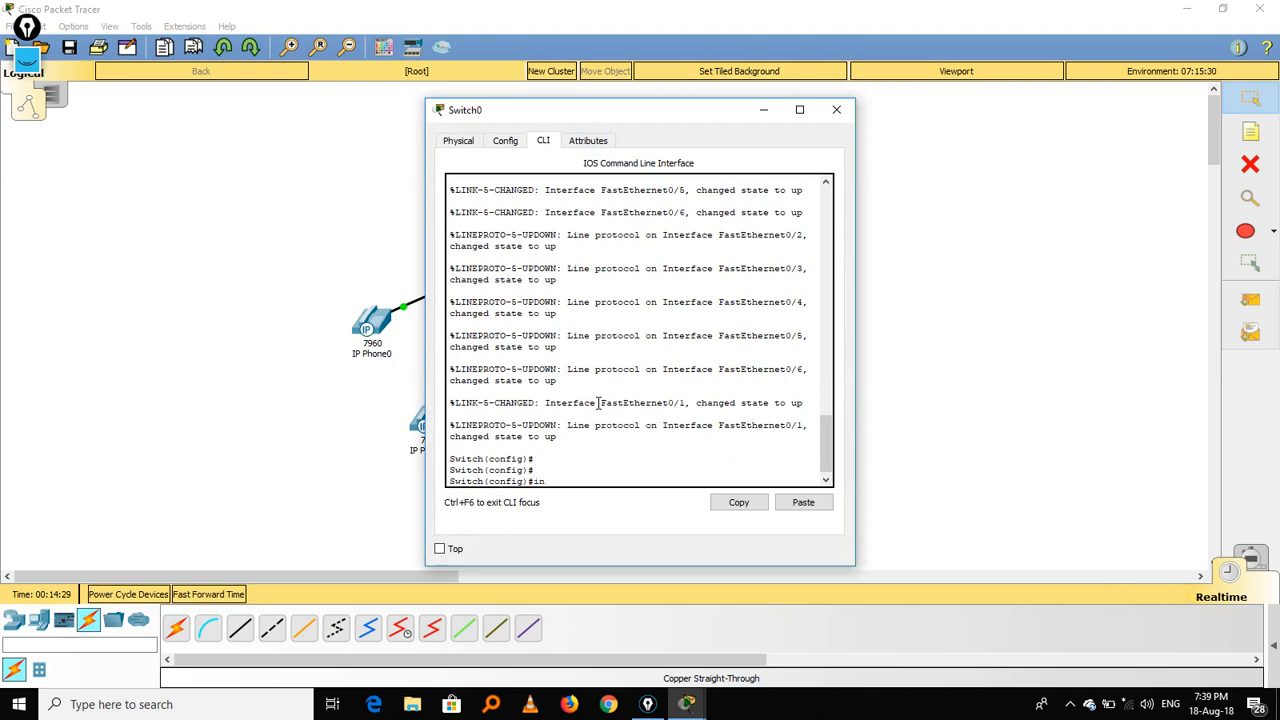
type("int fa0/6")
key("Return")
type("sw")
key("Tab")
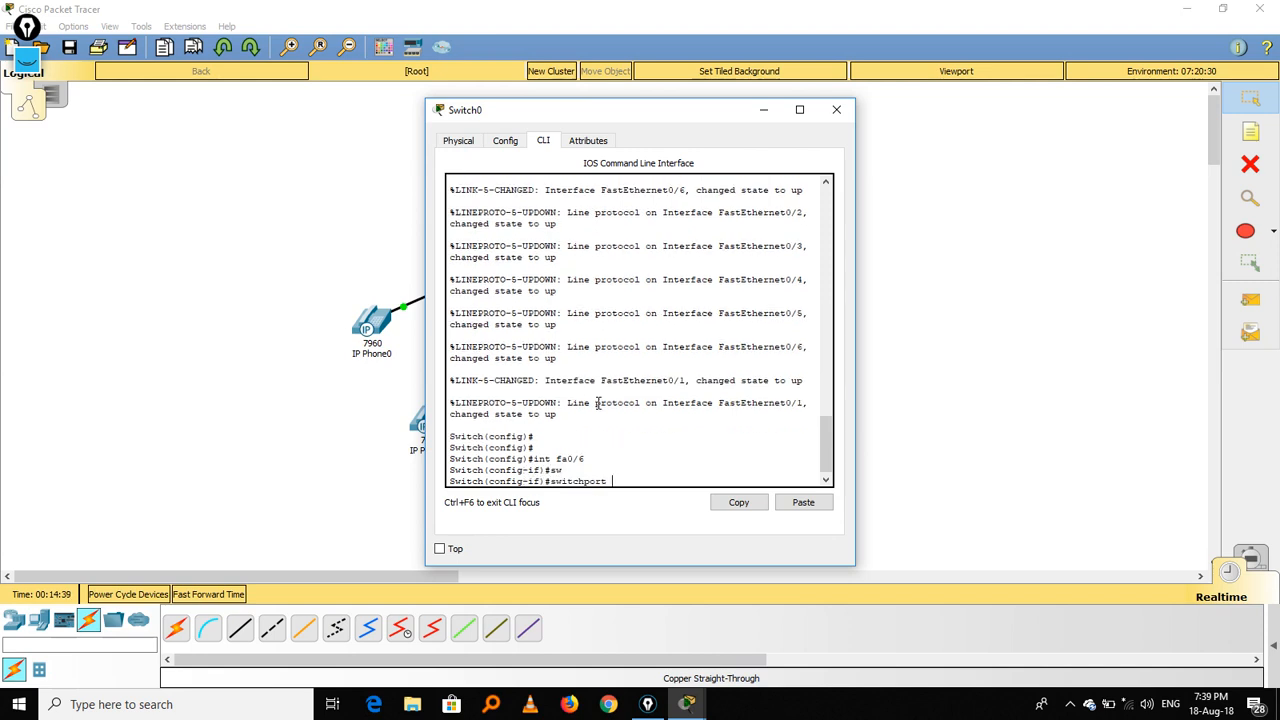
type("m")
key("Tab")
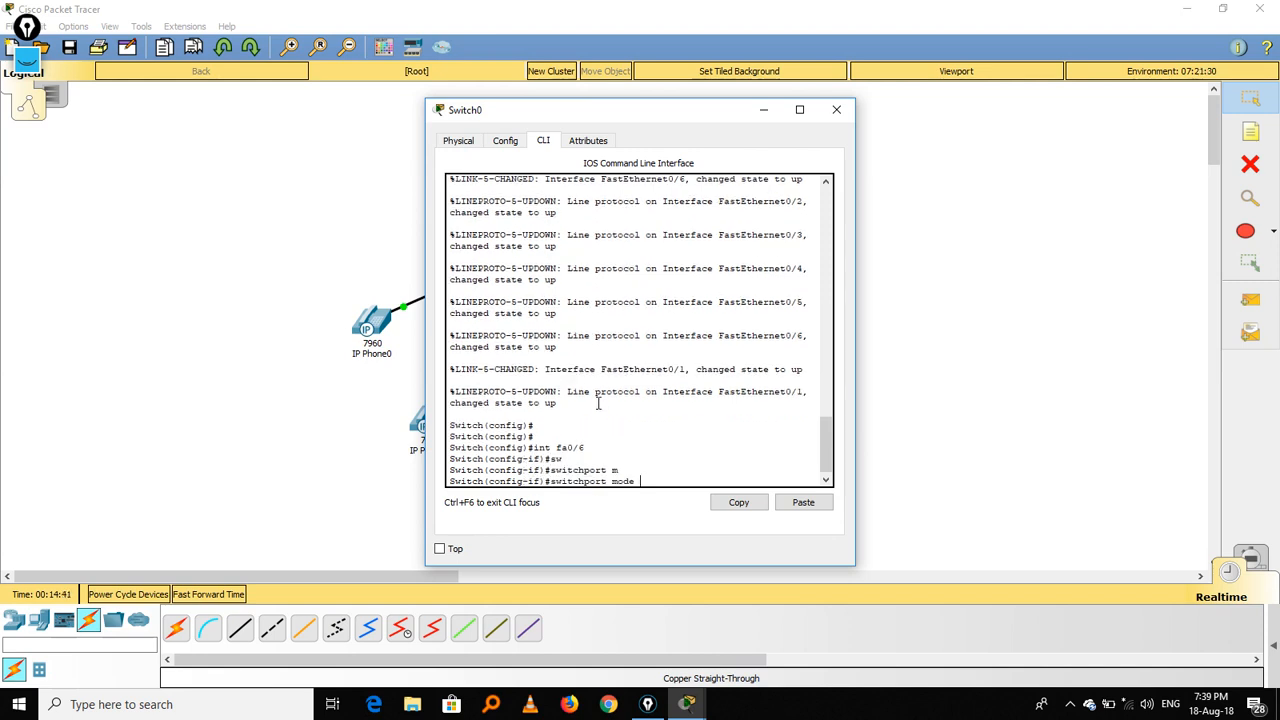
type("a")
key("Tab")
key("Return")
Assign voice VLAN 1 to interface fa0/6 on Switch0
type("sw")
key("Tab")
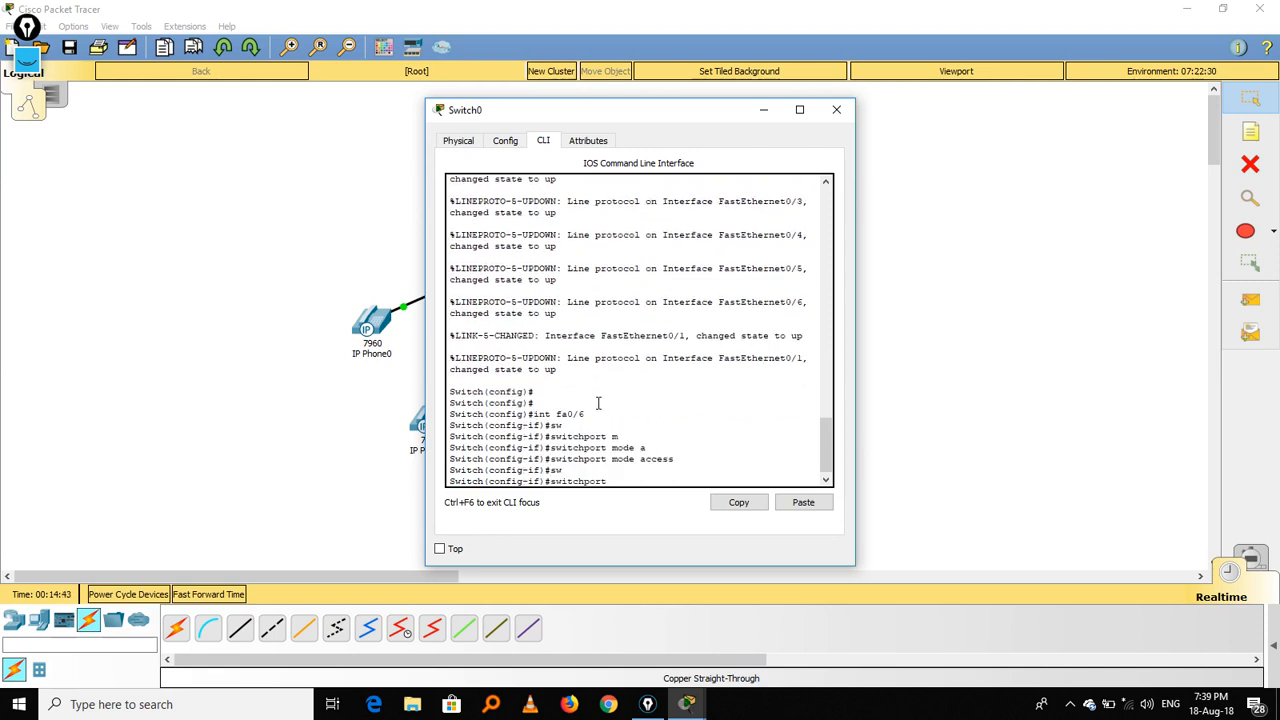
type("v")
key("Tab")
type("v")
key("Tab")
type("1")
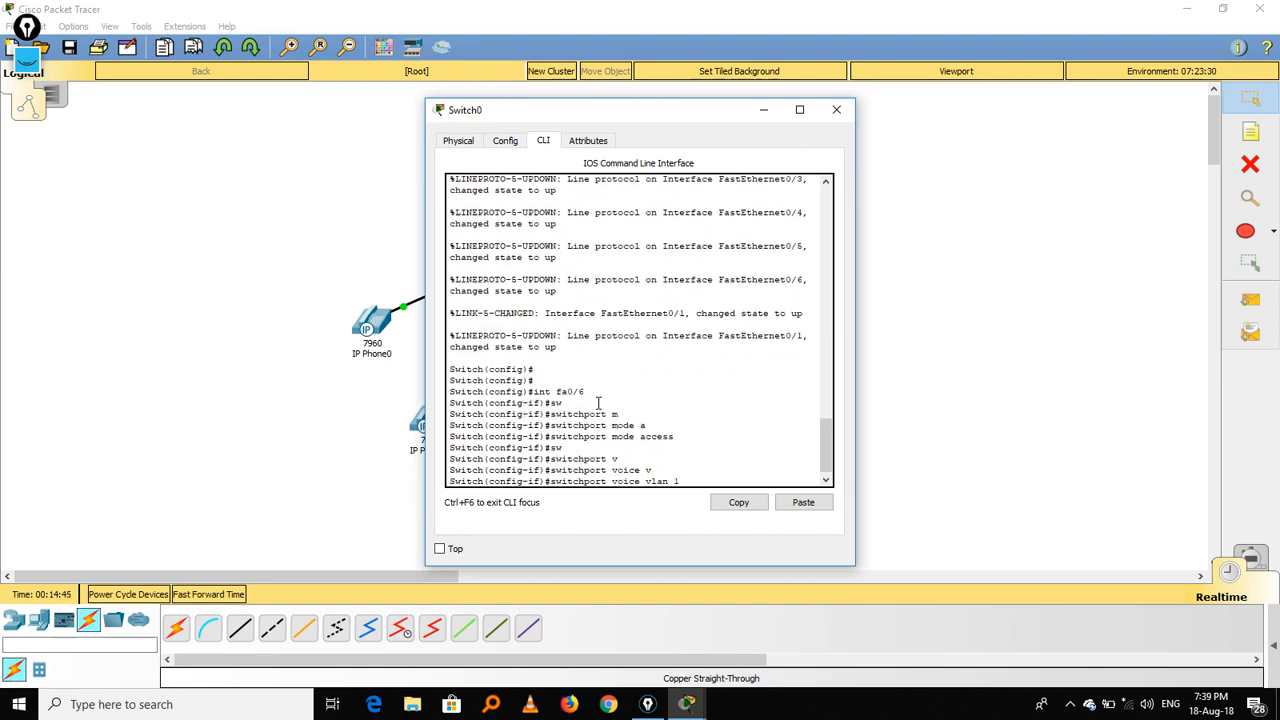
key("Return")
Exit interface configuration on Switch0, save the configuration with do wr and close the switch window
type("e")
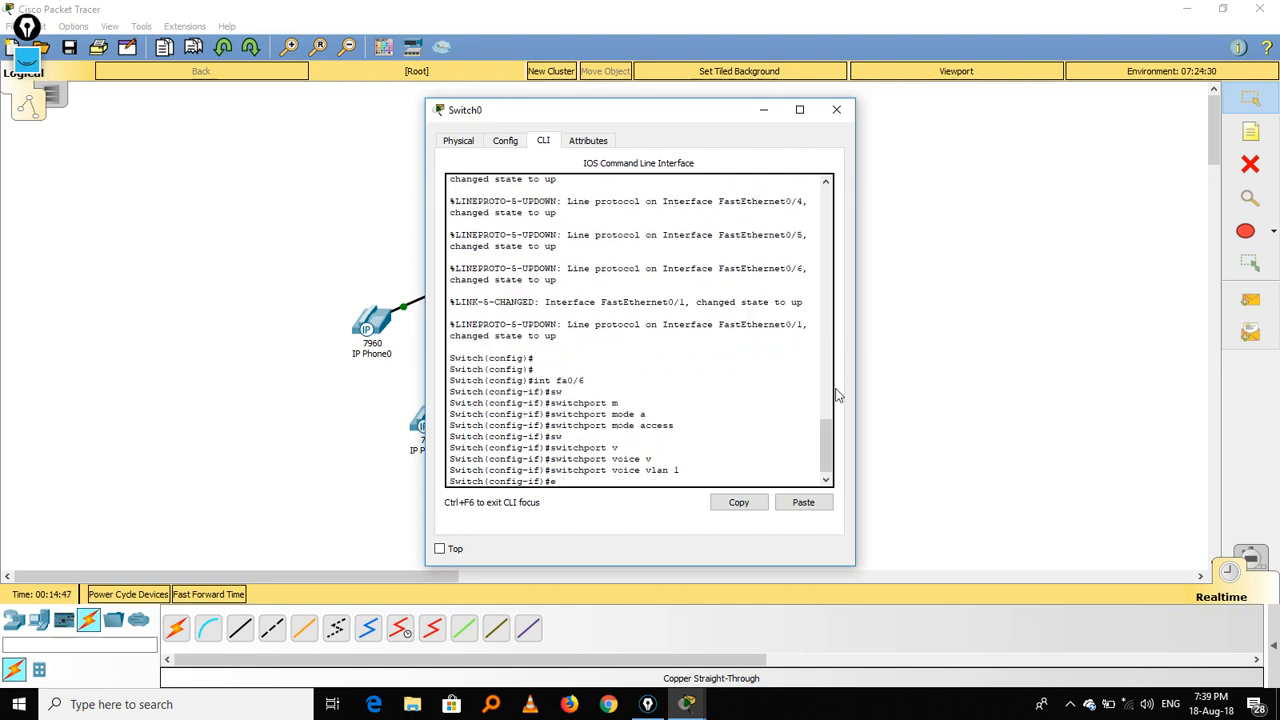
type("x")
key("Return")
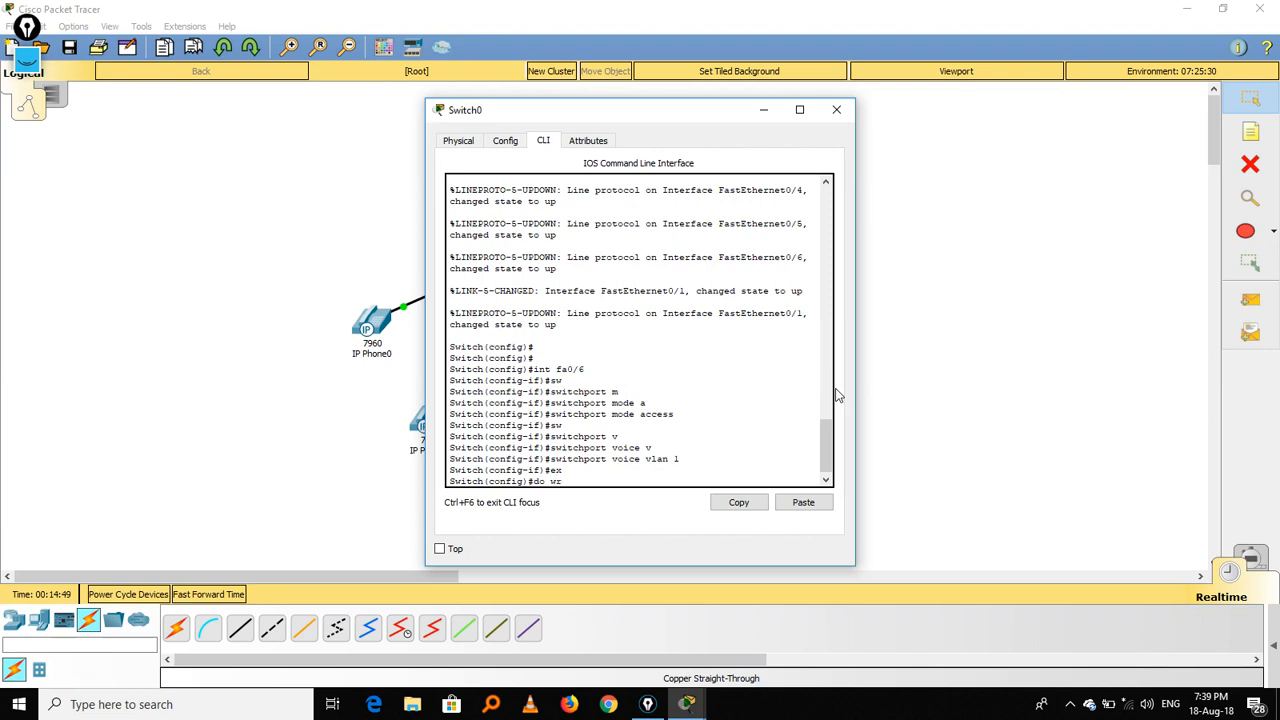
key("Return")
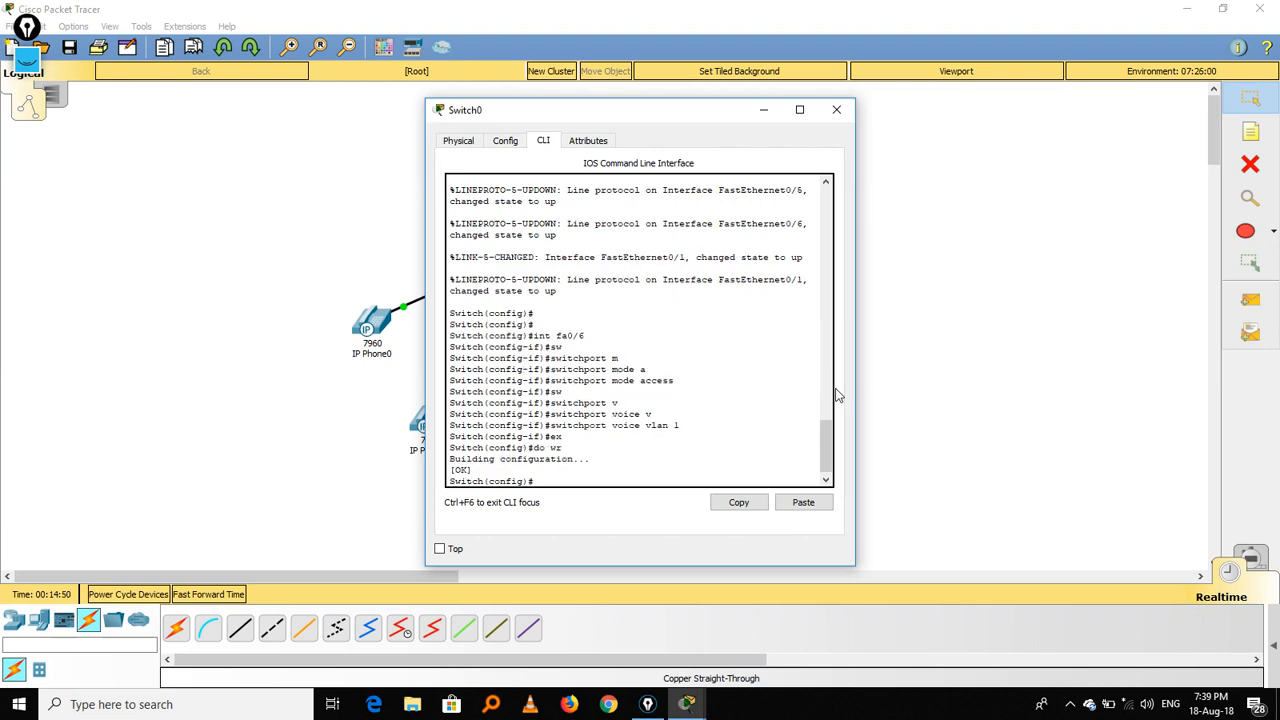
left_click(836, 110)
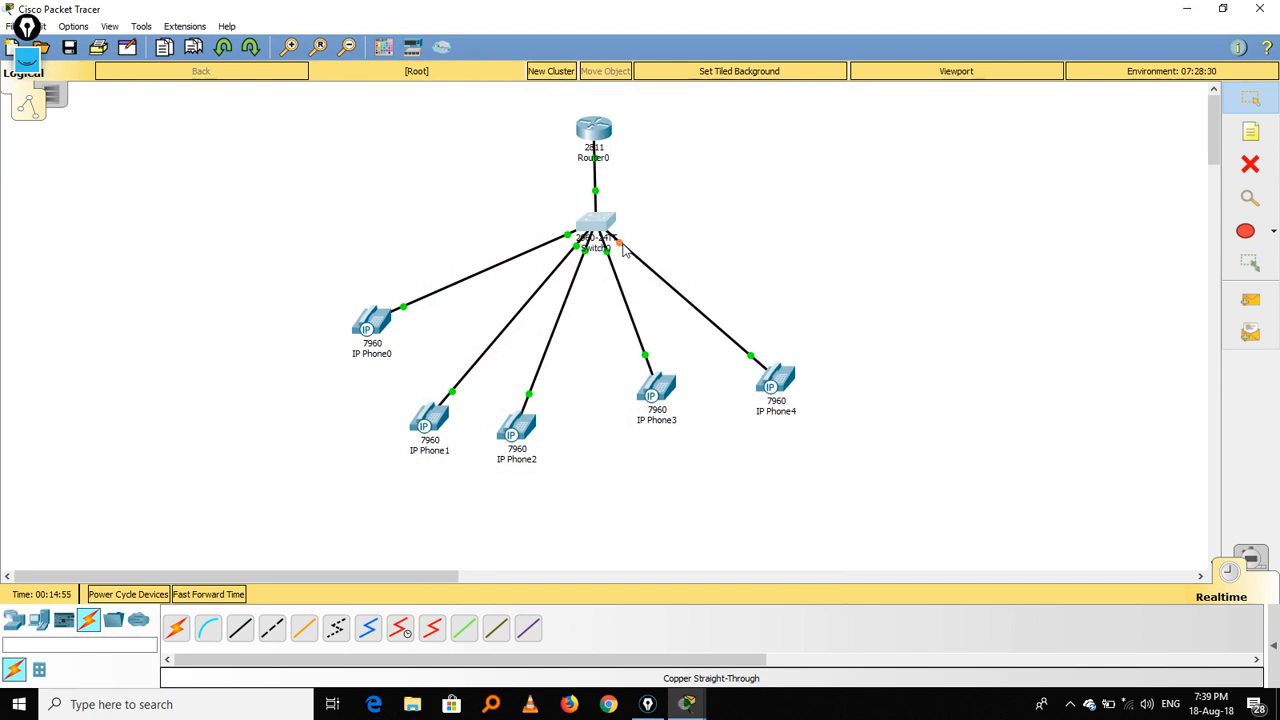
Check the link between Switch0 and IP Phone4 and the registration message for ephone-5 on Router0
mouse_move(623, 245)
left_click(593, 132)
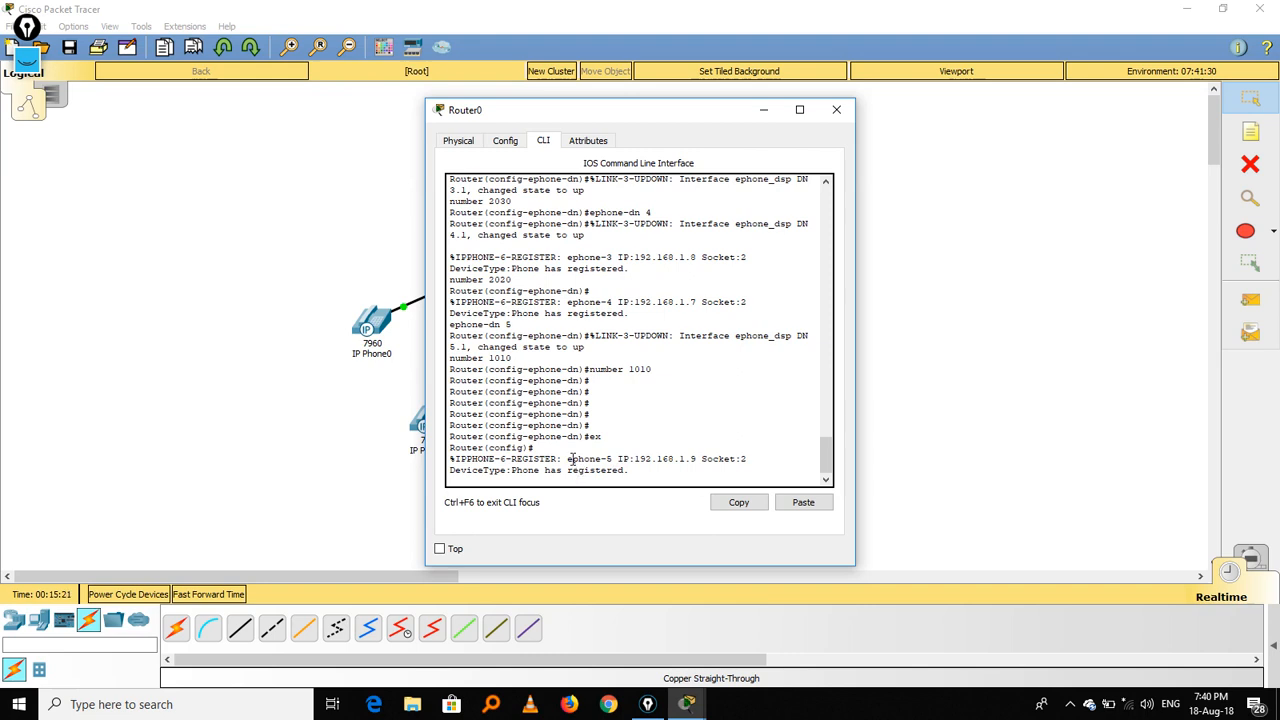
left_click_drag(571, 459, 656, 476)
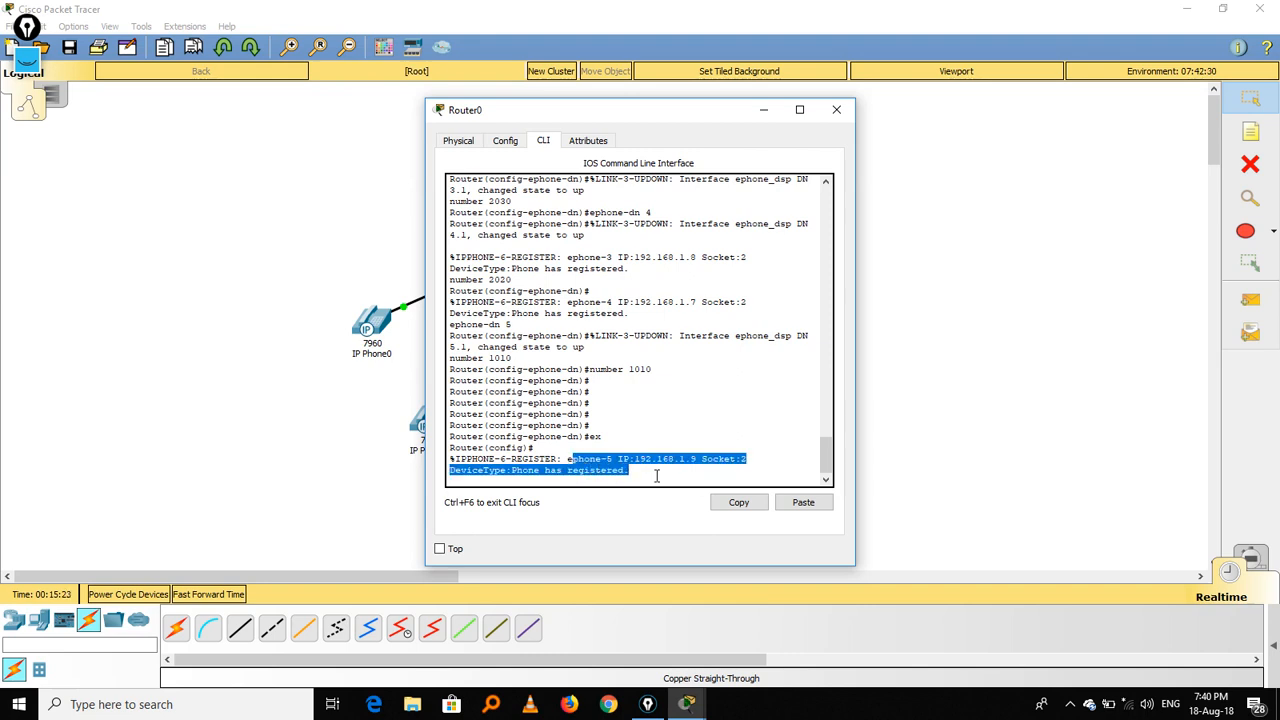
left_click(837, 111)
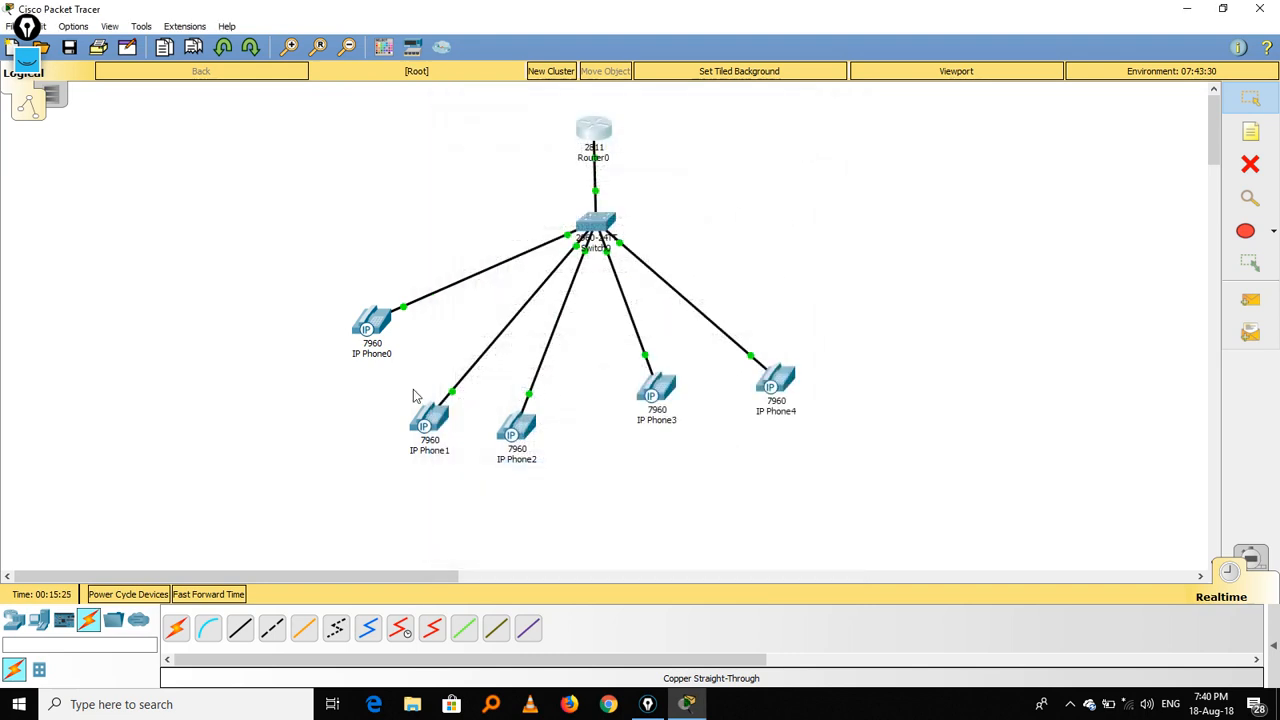
Open the phone interfaces of IP Phone0 and IP Phone1 and move each window clear of the remaining phones
left_click(373, 335)
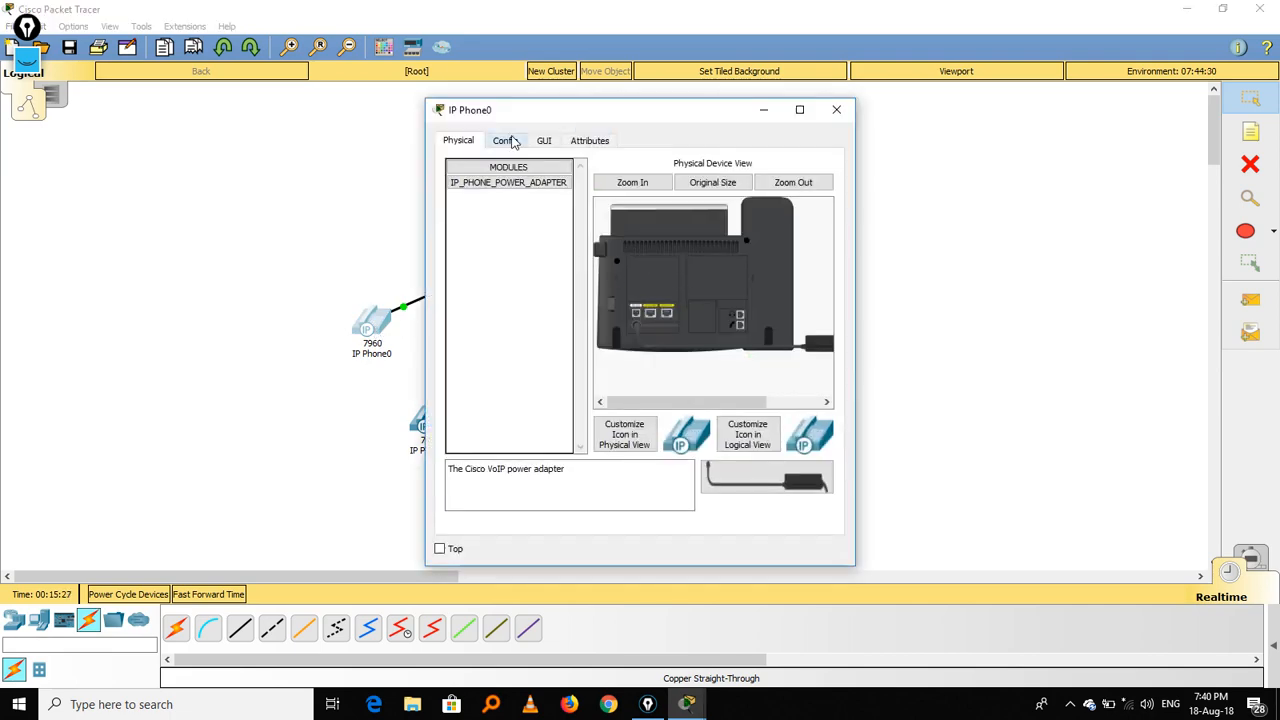
left_click(544, 141)
left_click_drag(603, 108, 823, 113)
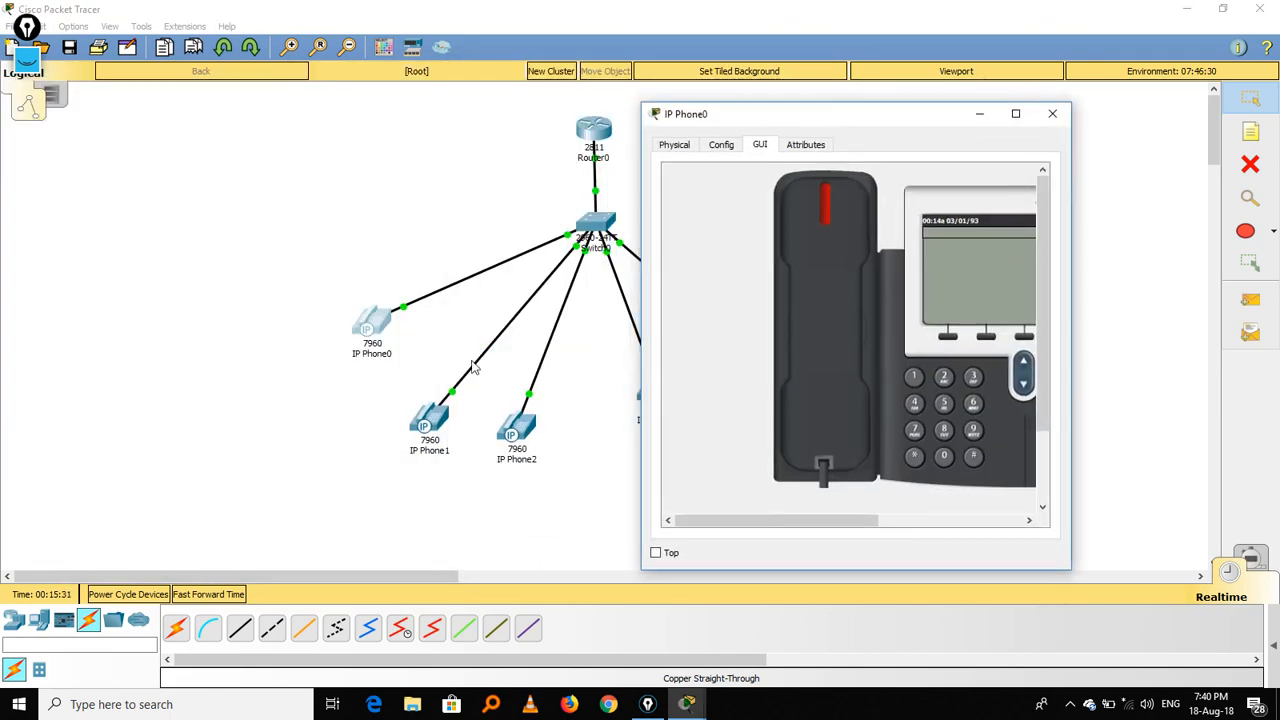
left_click(440, 425)
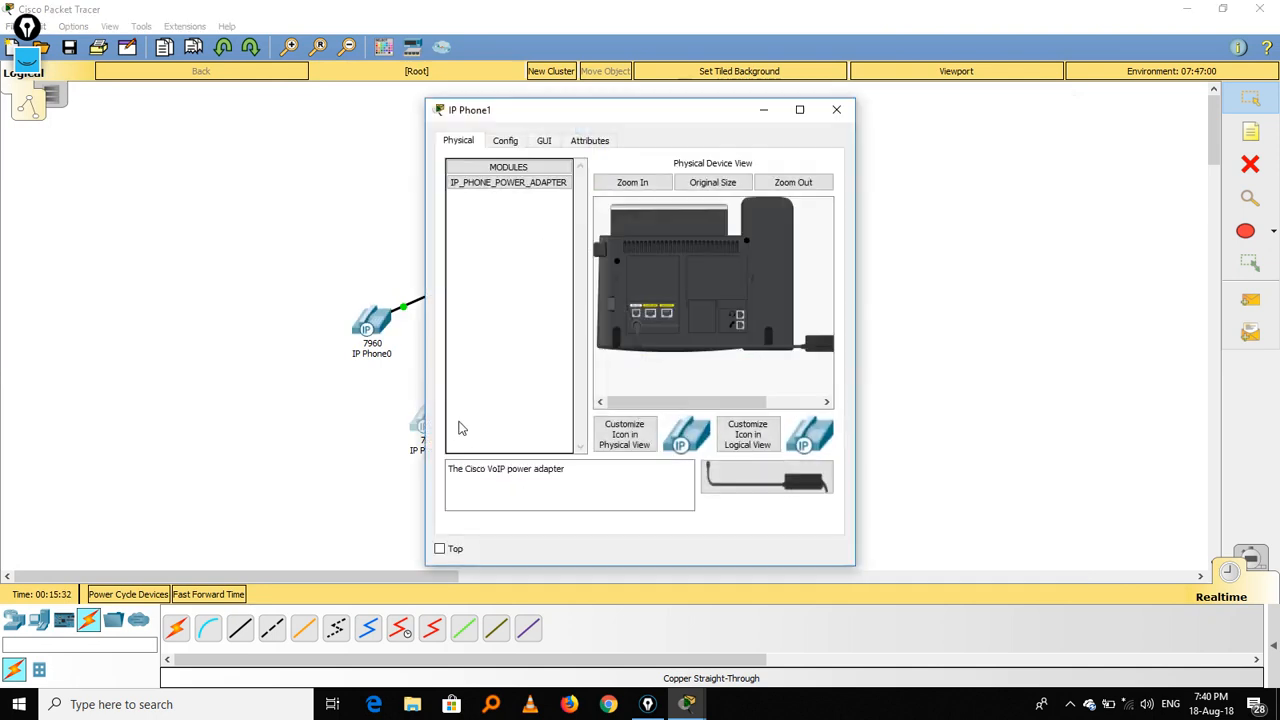
left_click(546, 143)
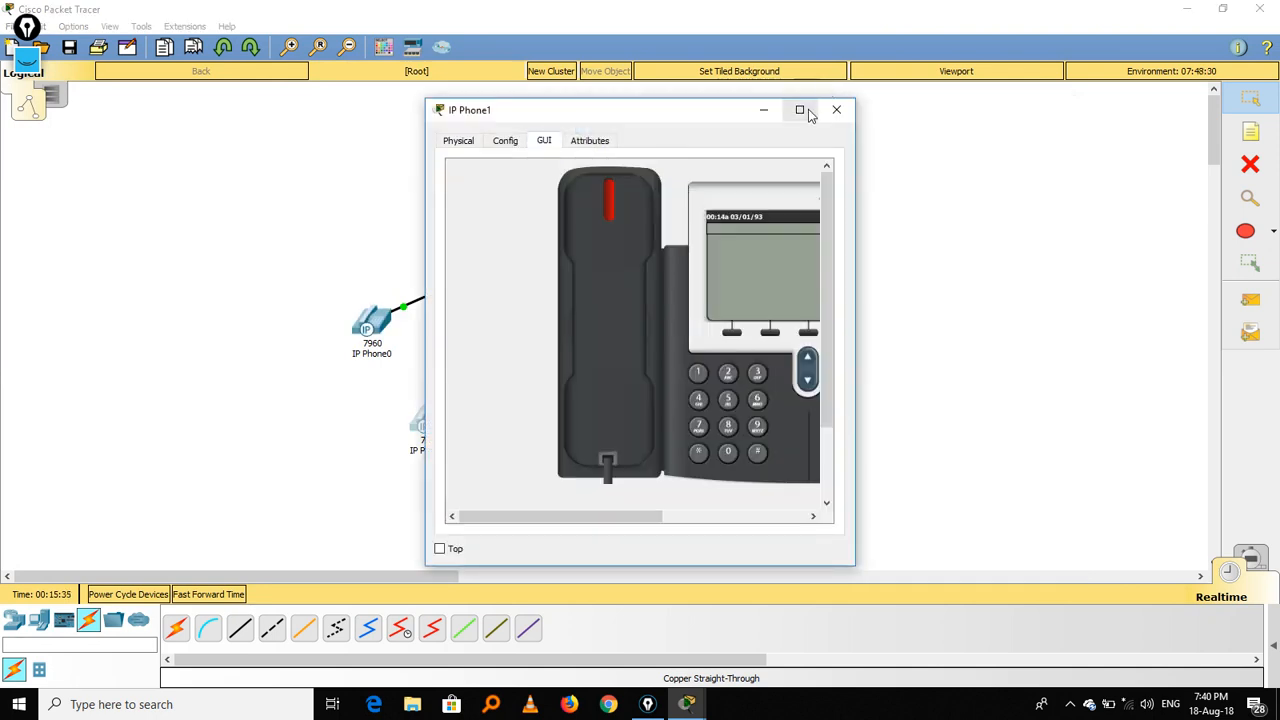
left_click_drag(726, 119, 456, 100)
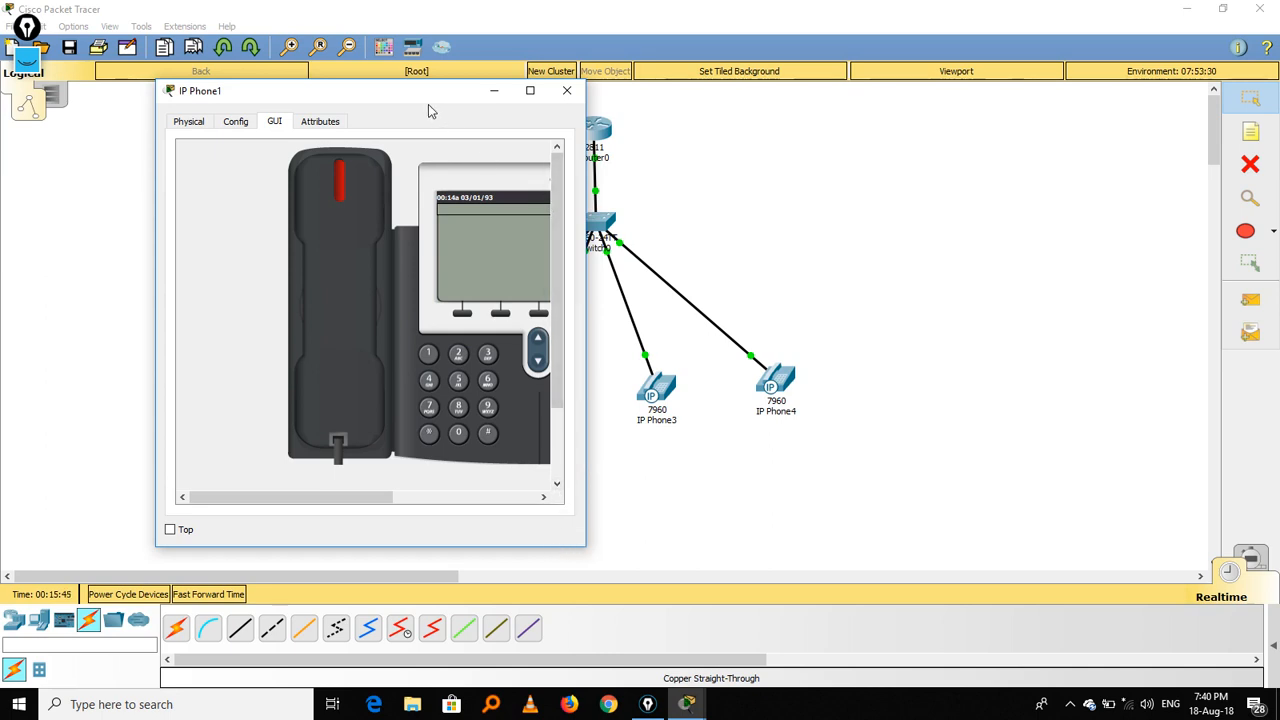
left_click_drag(430, 94, 236, 109)
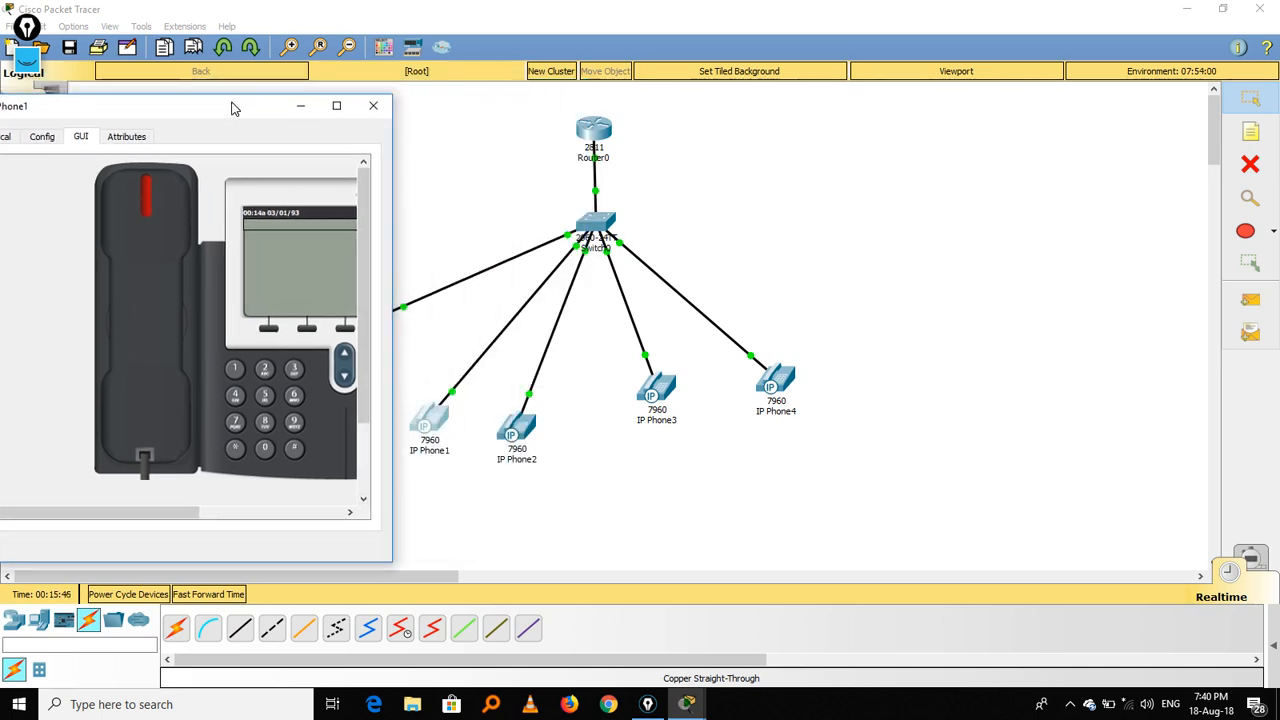
Open the phone interfaces of IP Phone2 and IP Phone3, clearing each from view once it is loaded
left_click(519, 432)
left_click(548, 140)
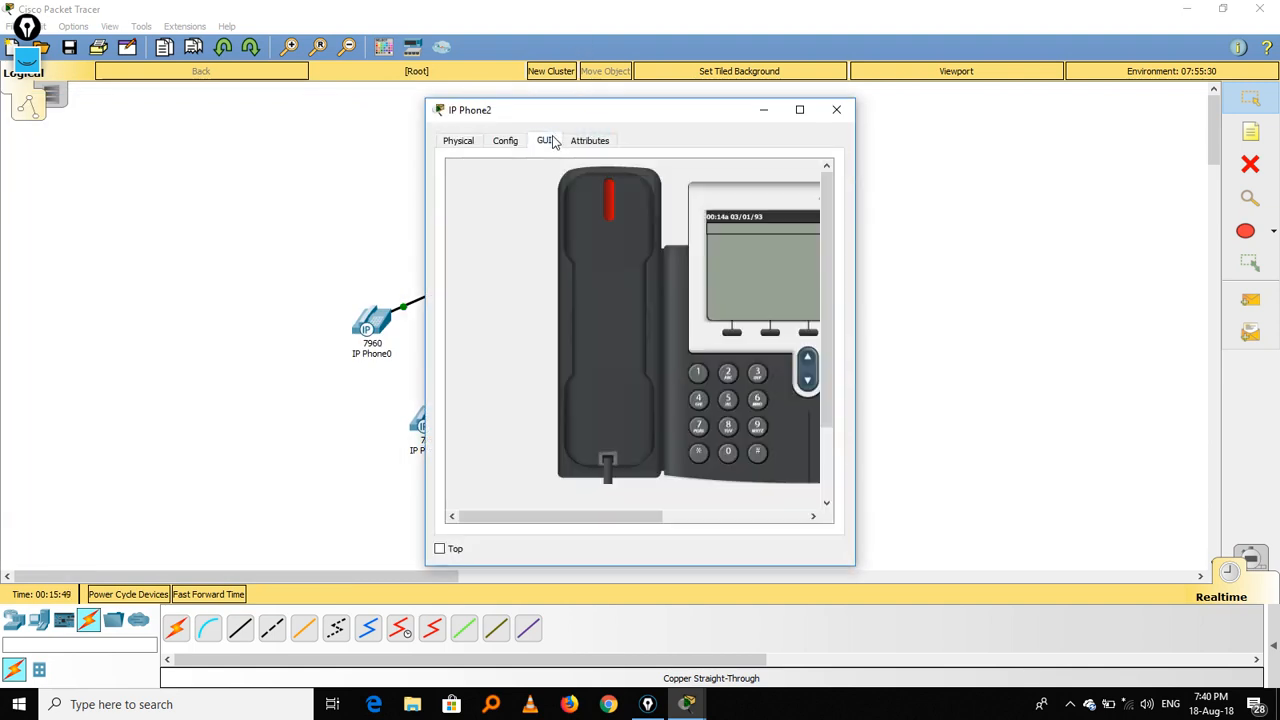
left_click(1010, 280)
left_click(661, 391)
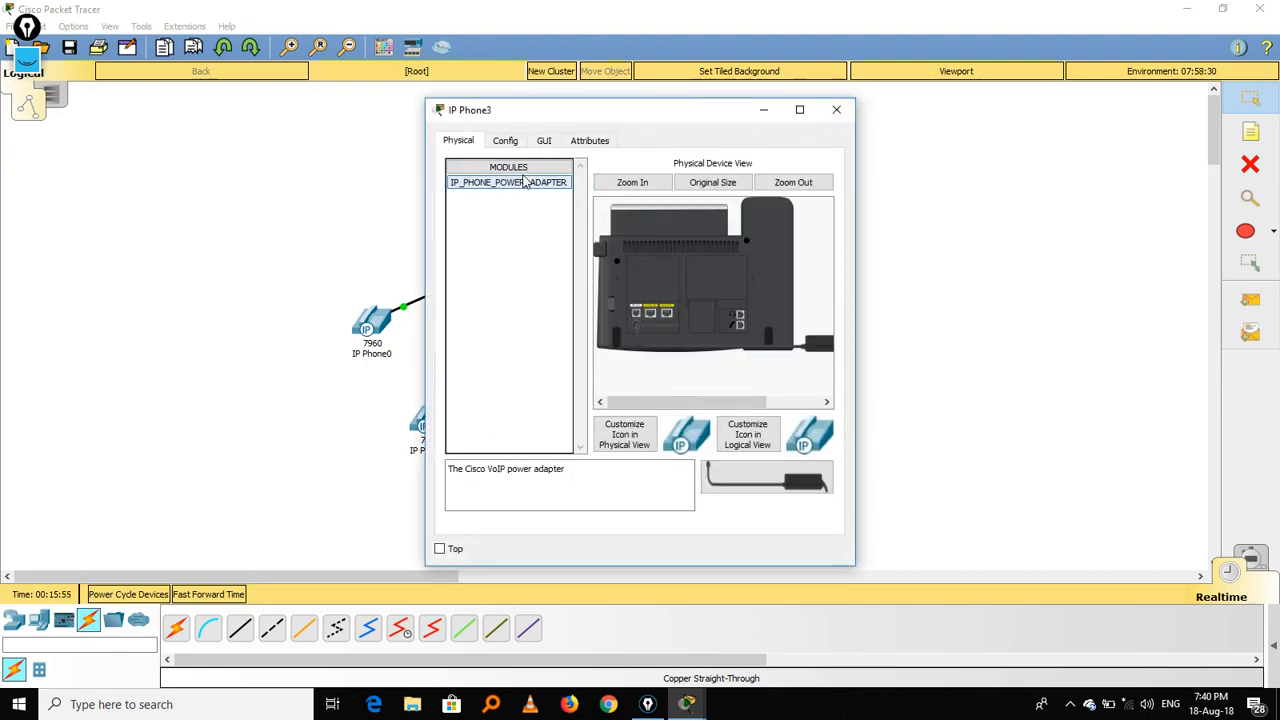
left_click(545, 141)
left_click(836, 109)
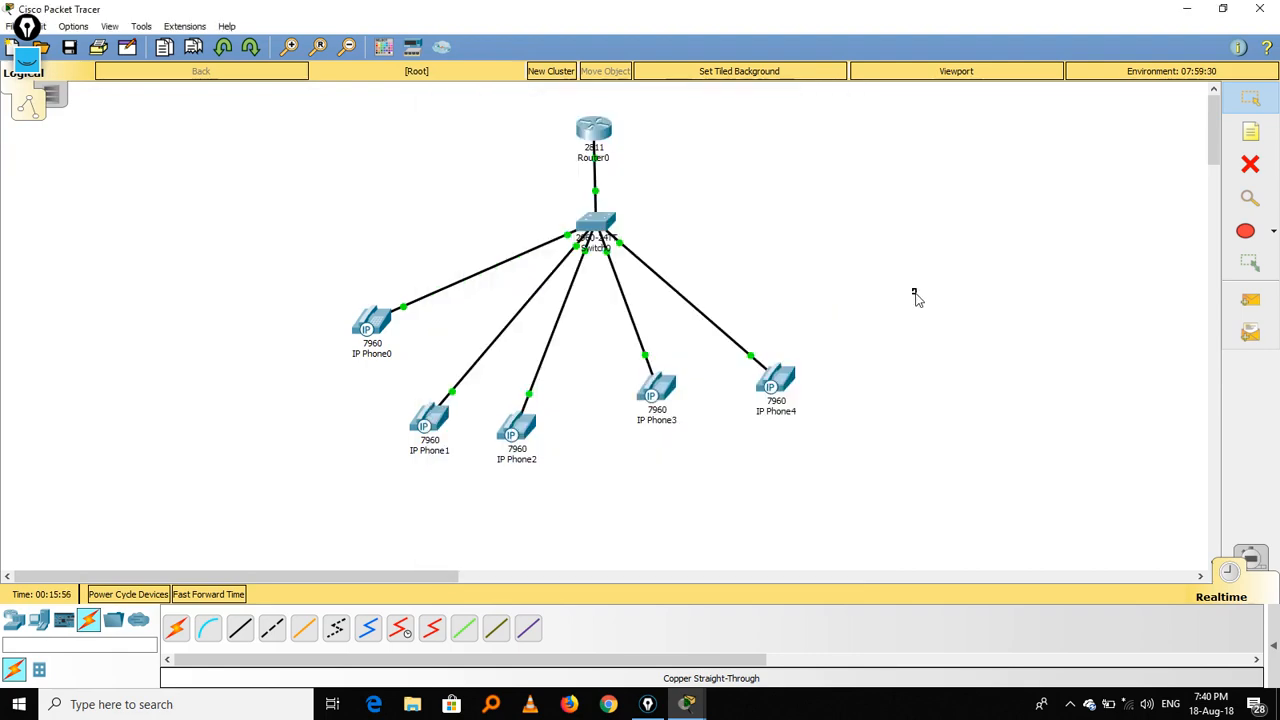
Open IP Phone4's phone interface, bring its full display into view and move the window aside
left_click(771, 382)
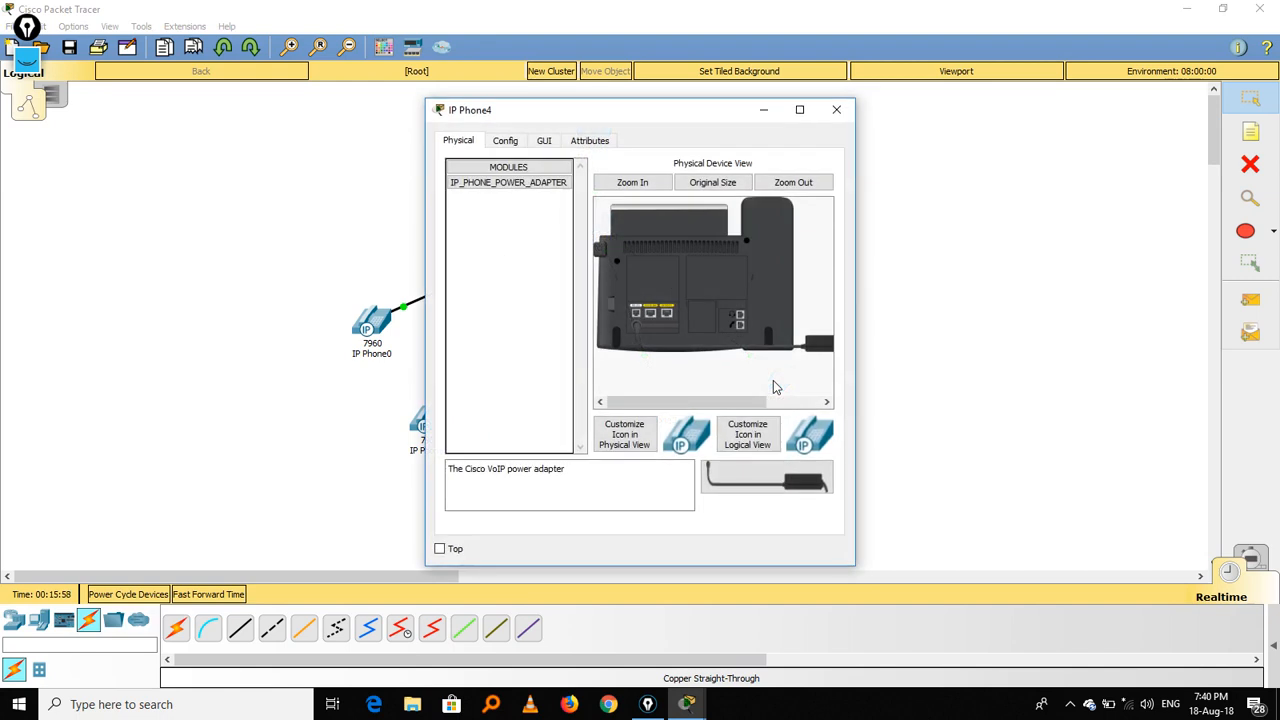
left_click(544, 141)
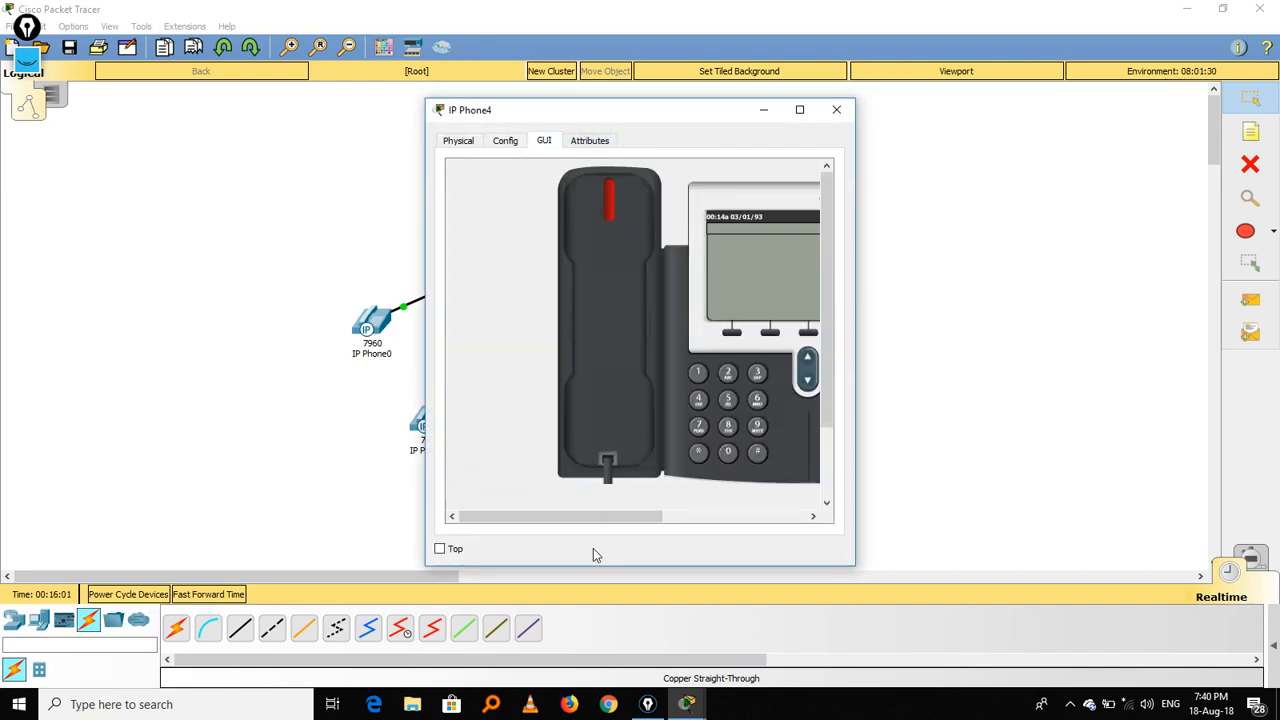
left_click_drag(626, 523, 684, 523)
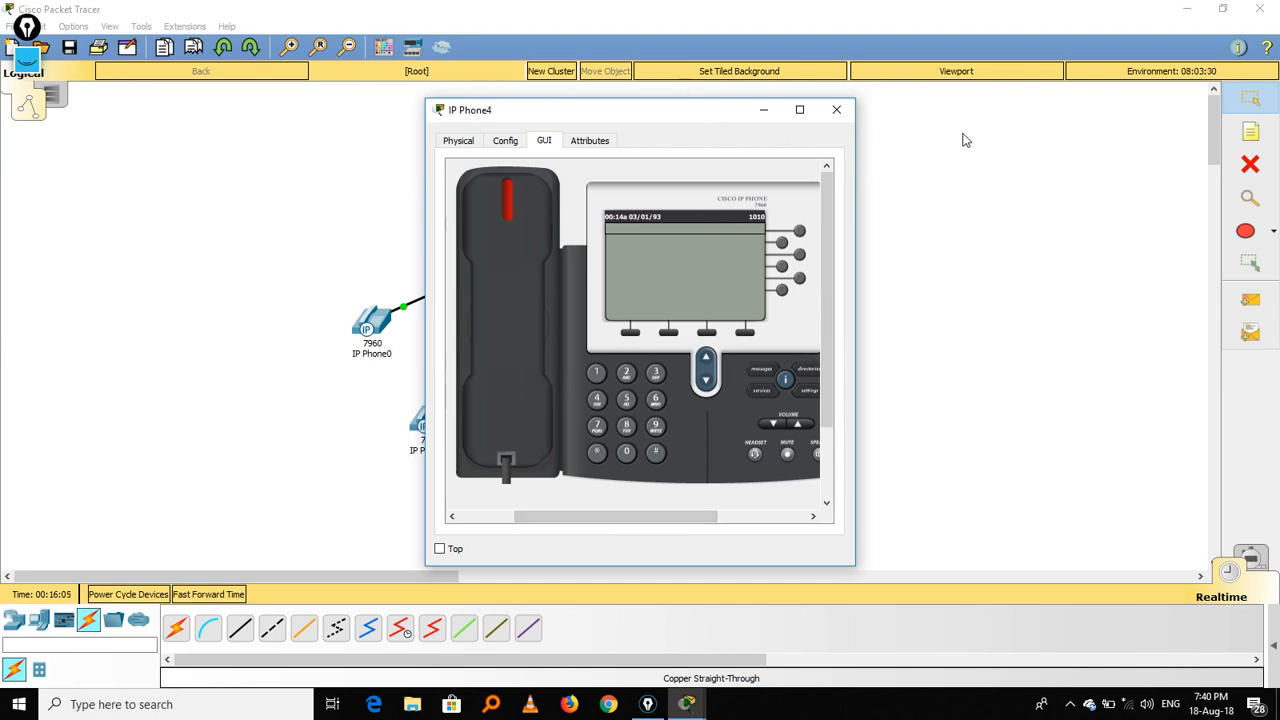
left_click_drag(717, 114, 1057, 125)
Bring up IP Phone3's phone interface beside IP Phone4's and bring its whole display into view
key("alt+Tab")
key("alt+Tab")
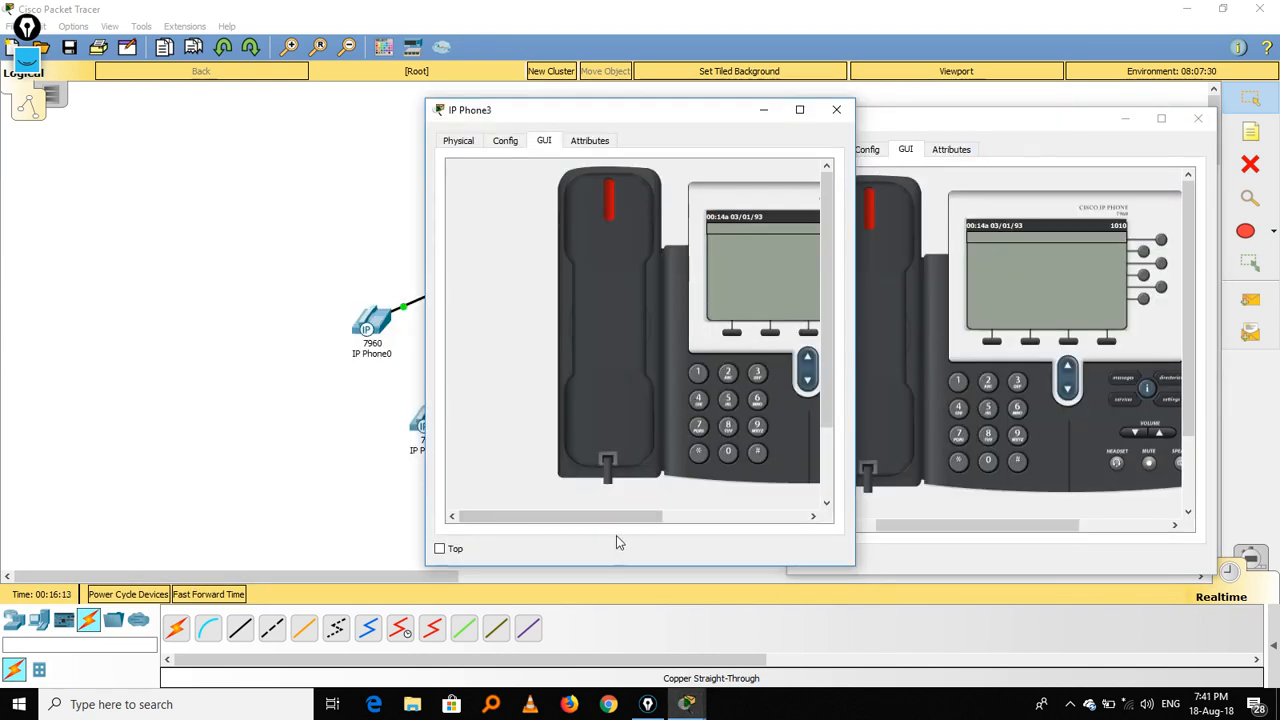
left_click_drag(617, 524, 665, 522)
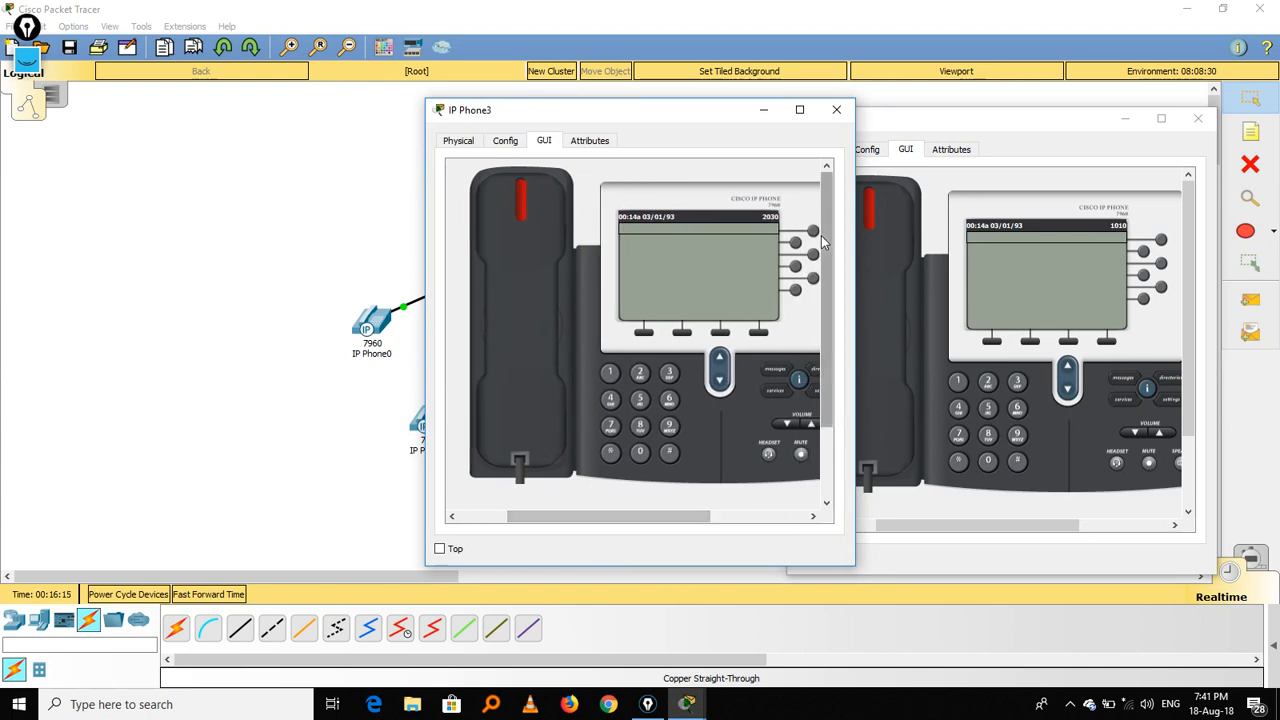
left_click(987, 383)
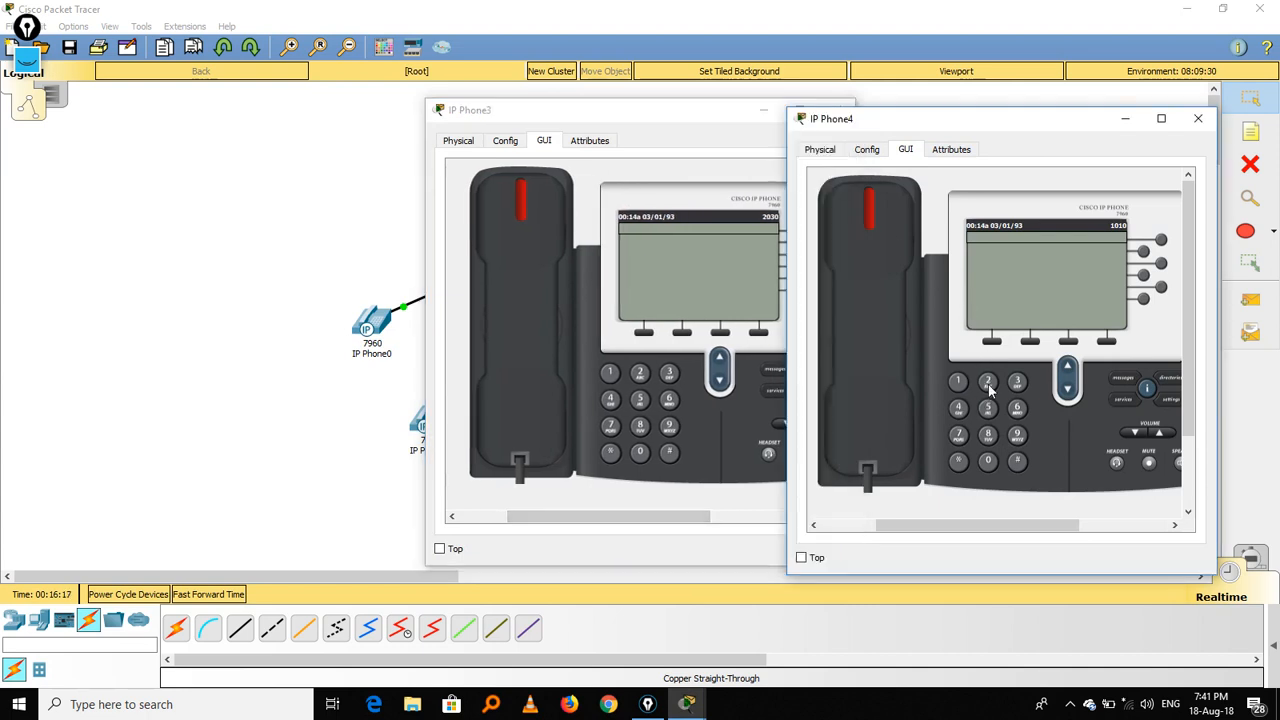
left_click(989, 459)
type("3")
left_click(989, 459)
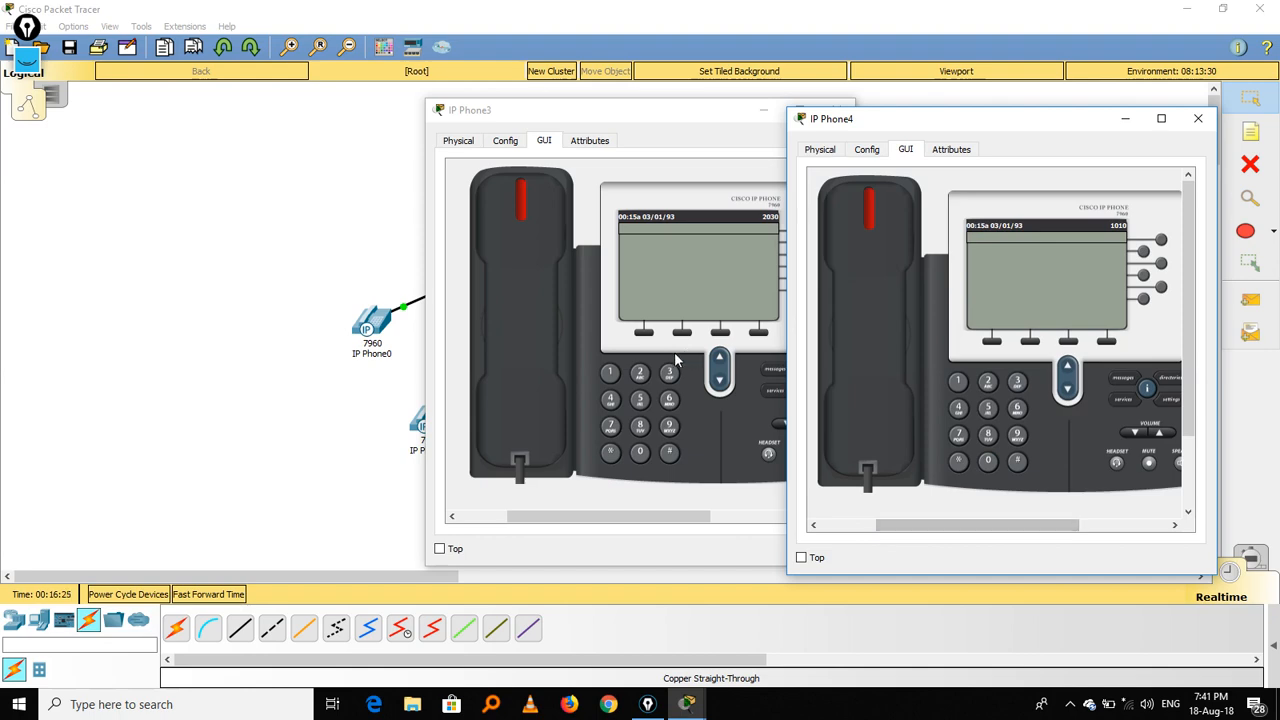
key("1")
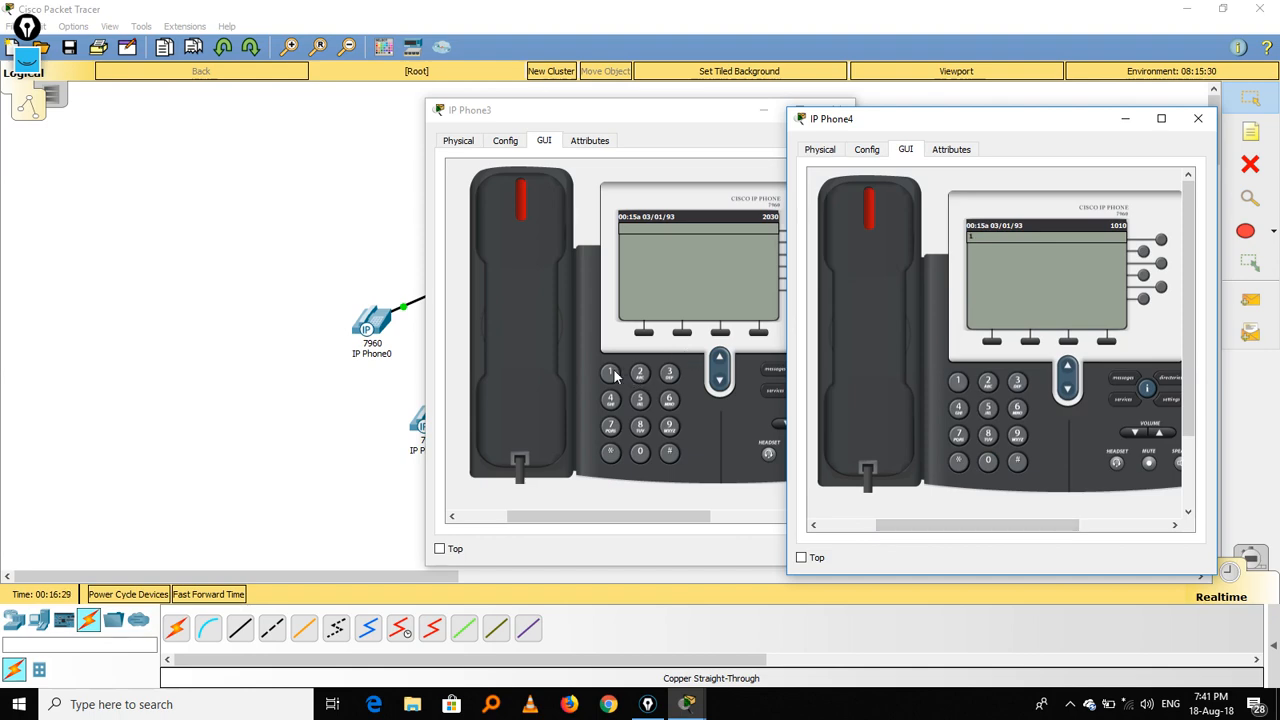
Call extension 1010 from IP Phone3 and try to answer the call on IP Phone4
key("alt+Tab")
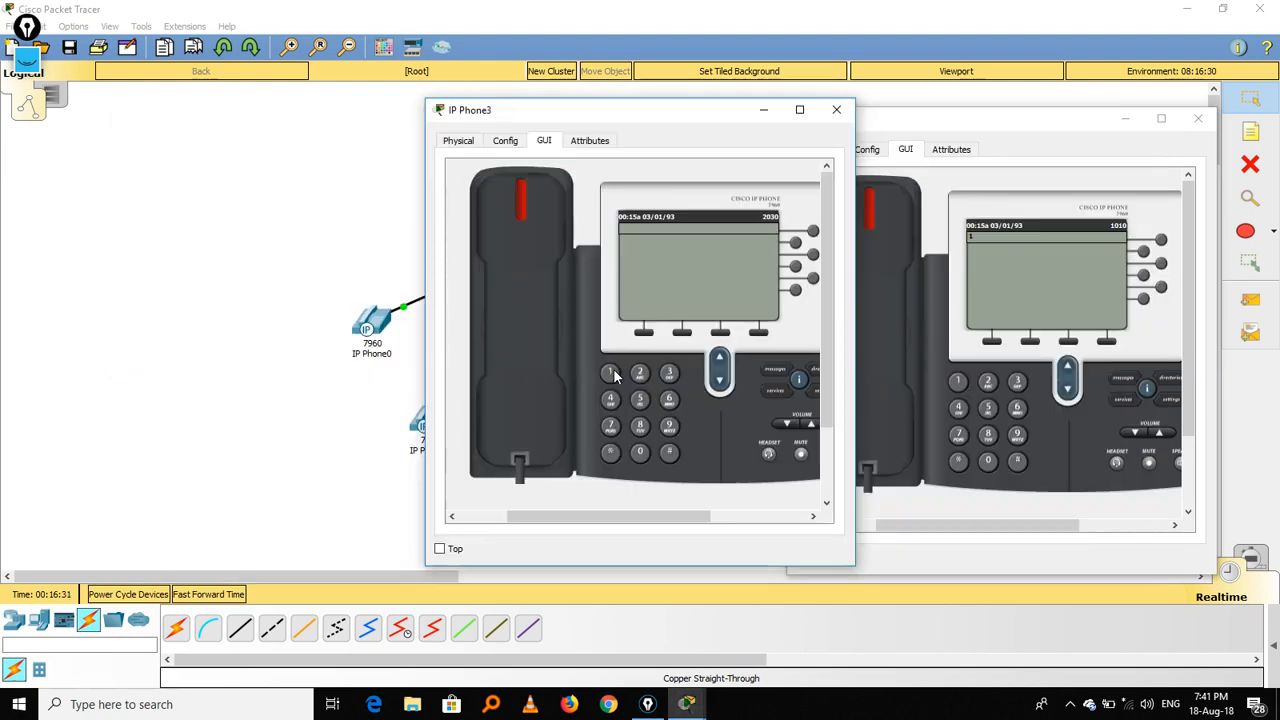
type("1010")
key("Return")
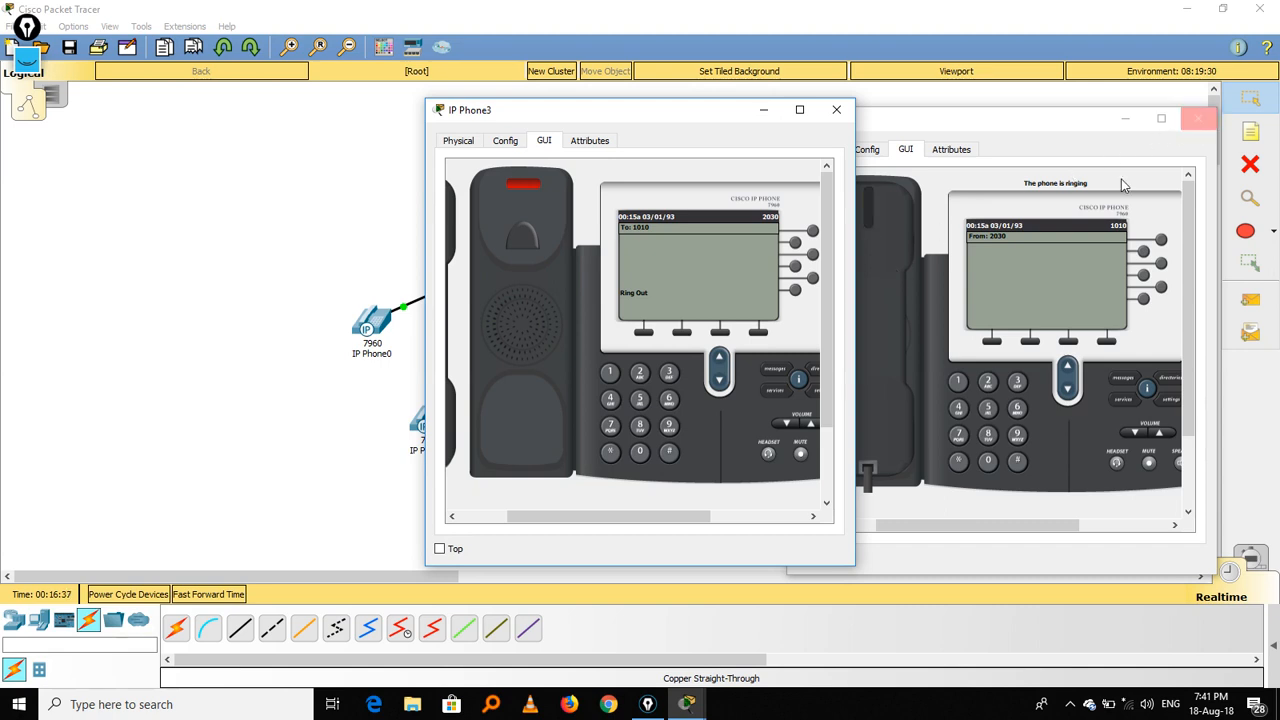
left_click(881, 373)
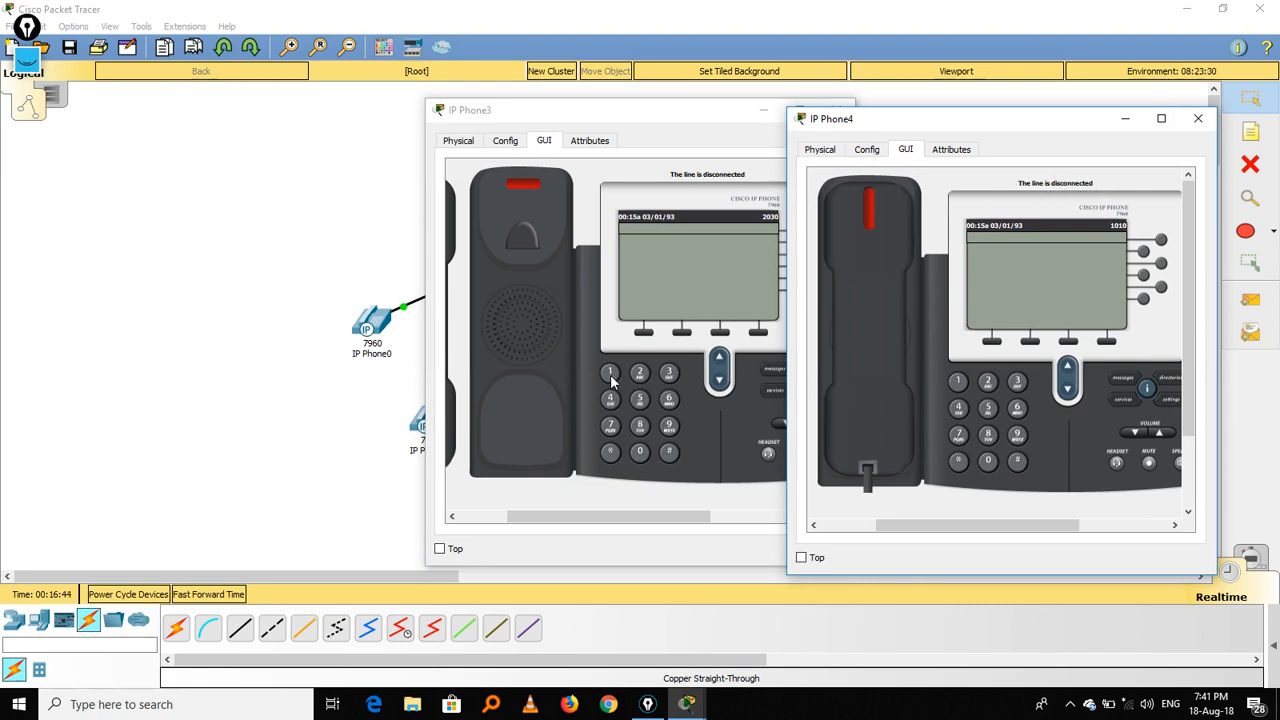
Reset IP Phone3's handset, dial 1010 on it again and lift the handset to call IP Phone4
type("10")
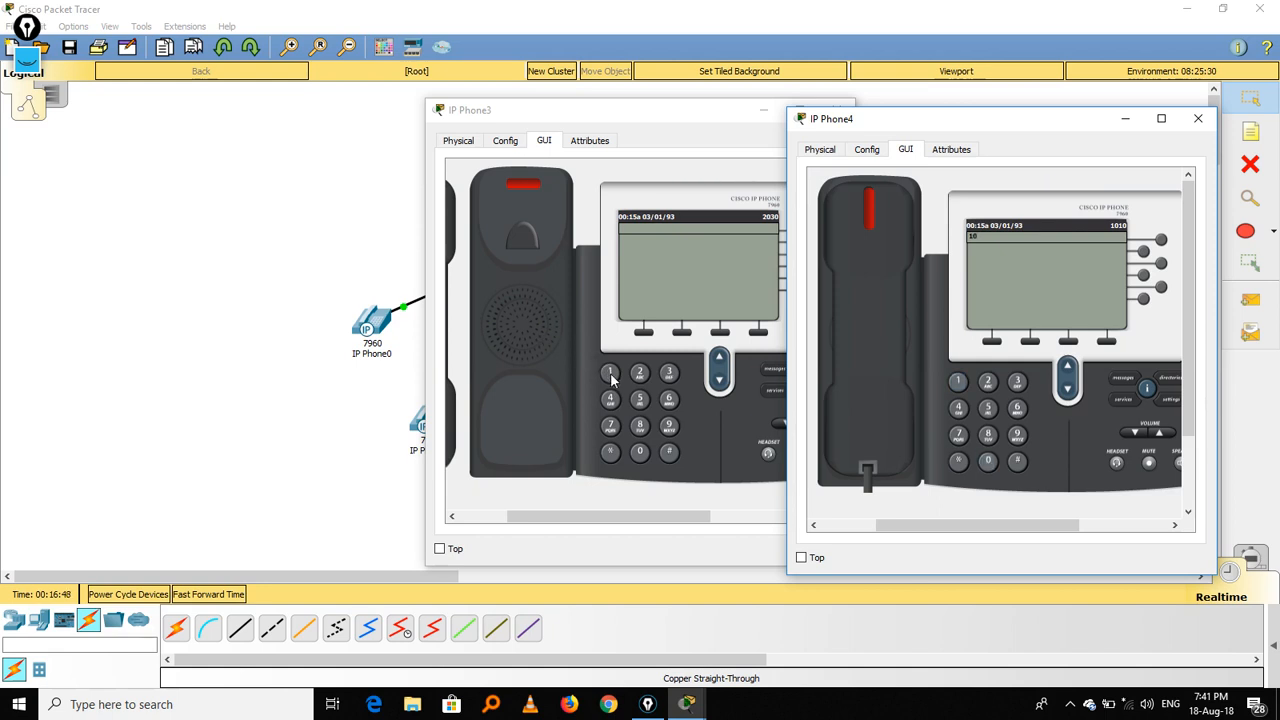
left_click(612, 380)
left_click(640, 451)
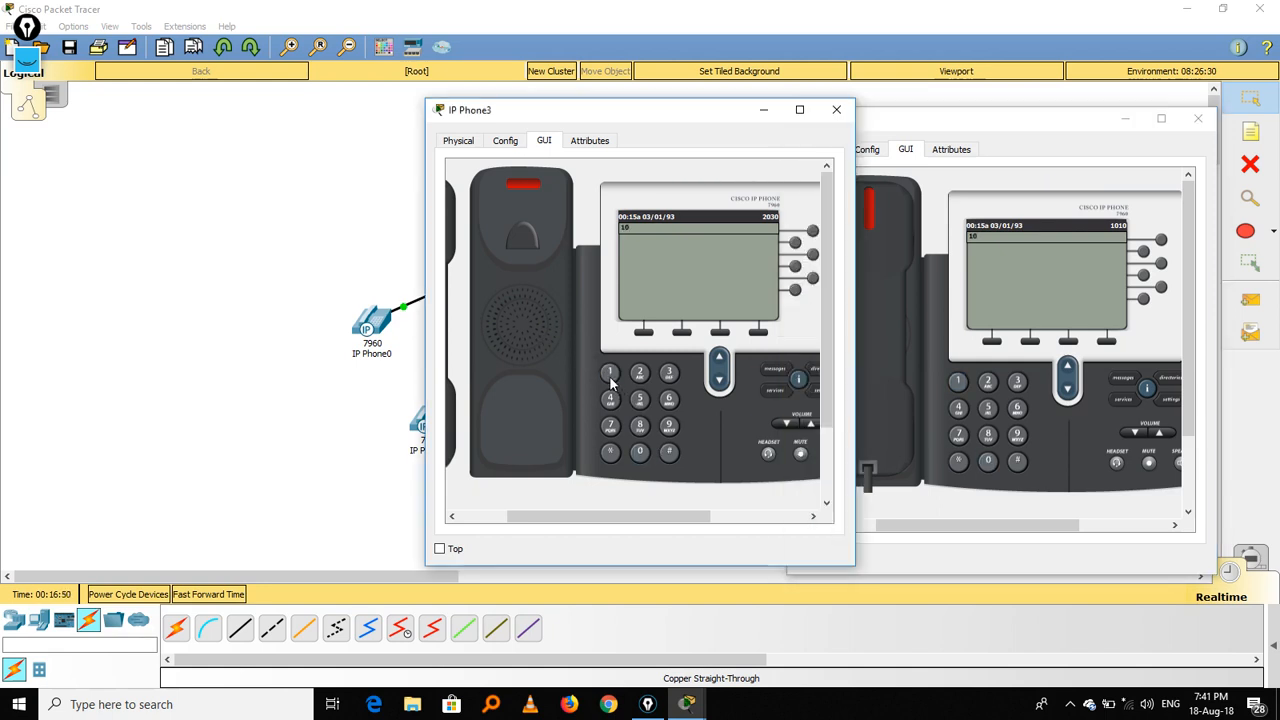
left_click(612, 380)
left_click(640, 451)
left_click(476, 401)
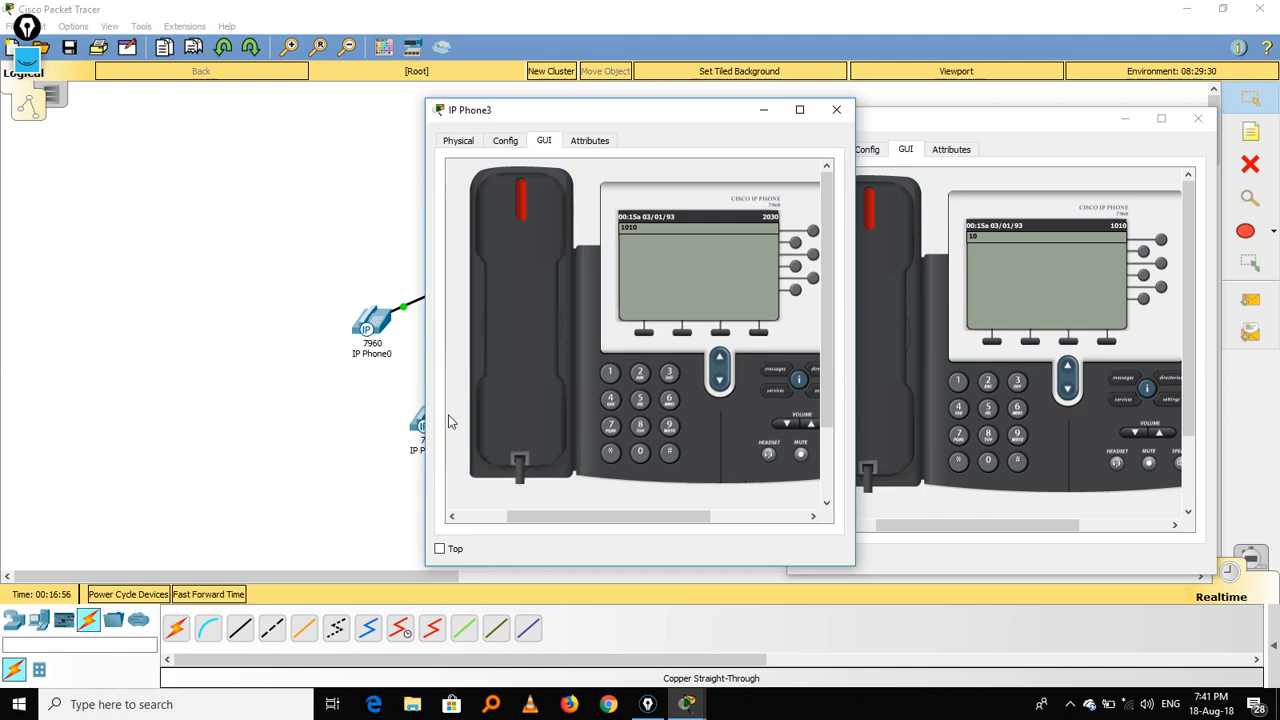
left_click(514, 400)
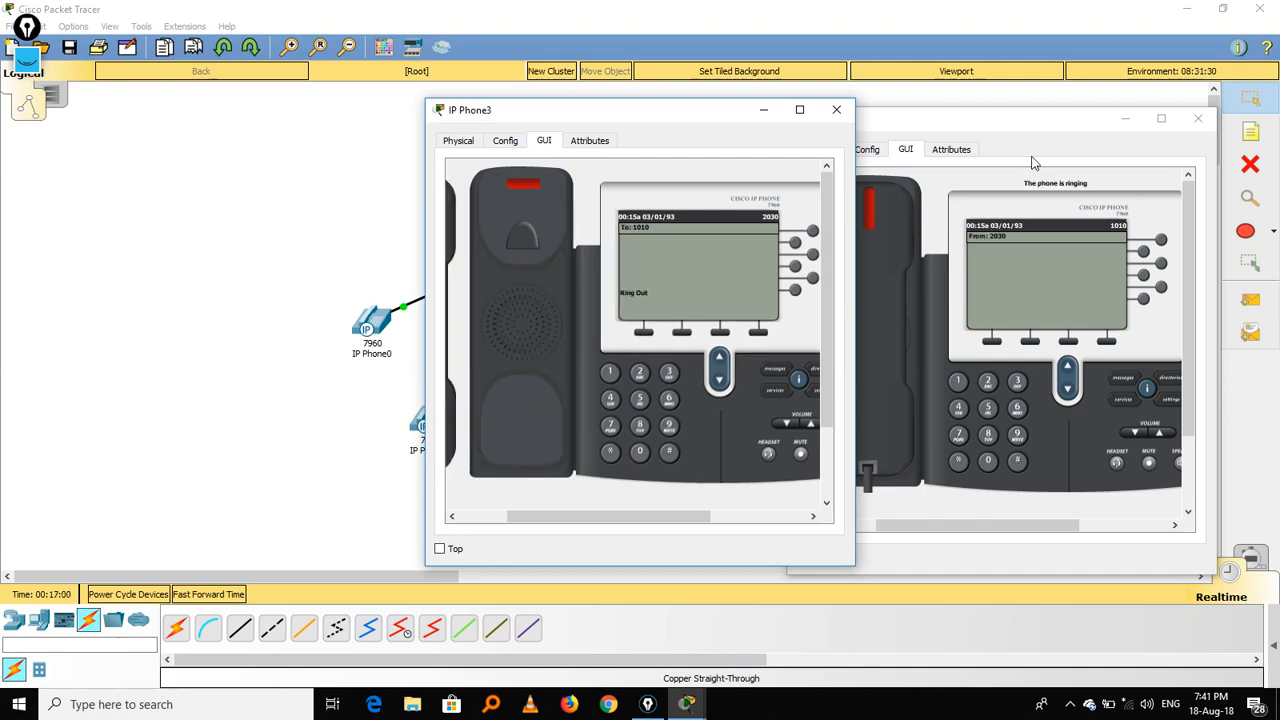
Circle the ringing notice and the caller's extension on IP Phone4 with Epic Pen's pink pen
left_click(26, 62)
left_click(26, 84)
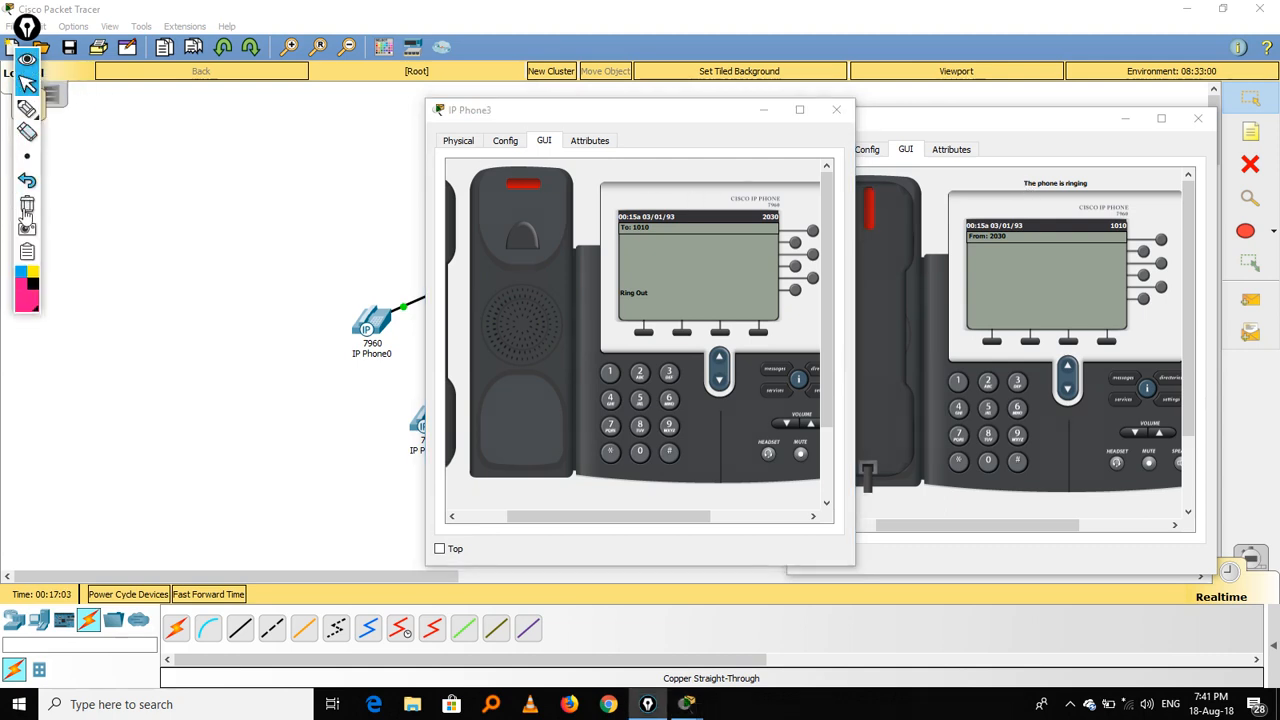
left_click(27, 108)
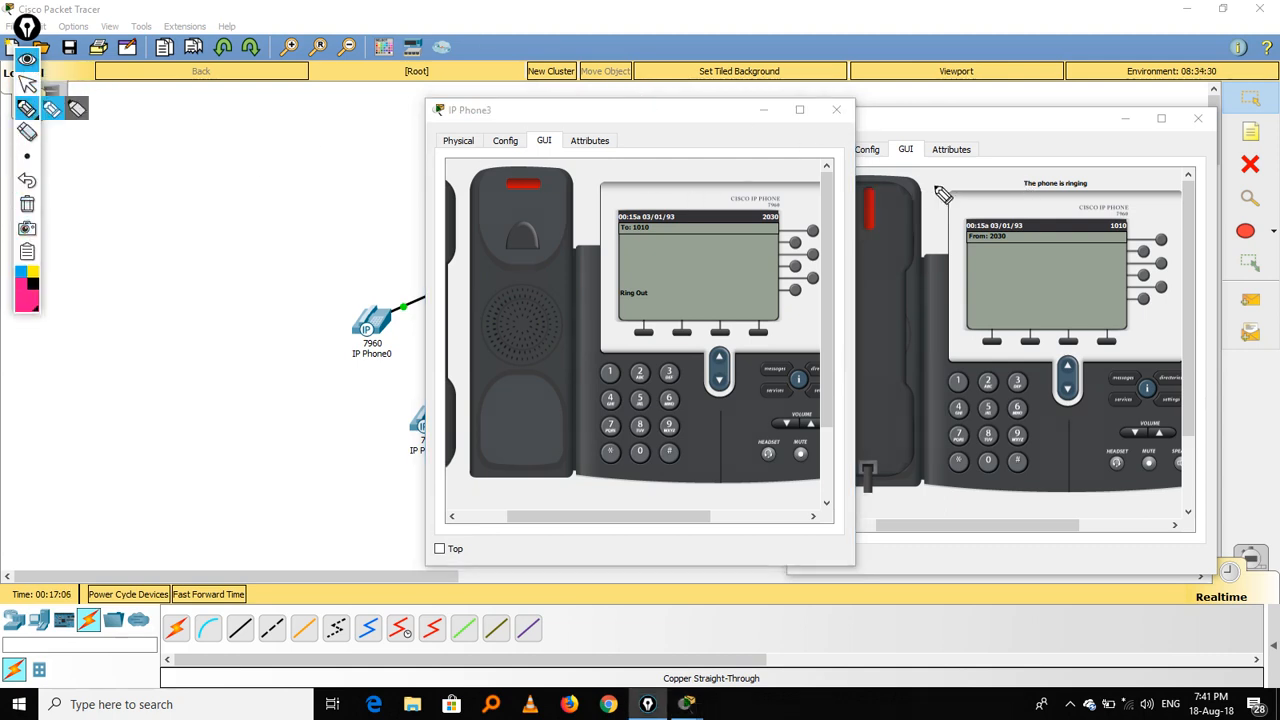
mouse_move(1002, 172)
left_mouse_down()
mouse_move(1015, 194)
mouse_move(1114, 203)
mouse_move(1100, 175)
mouse_move(1006, 182)
left_mouse_up()
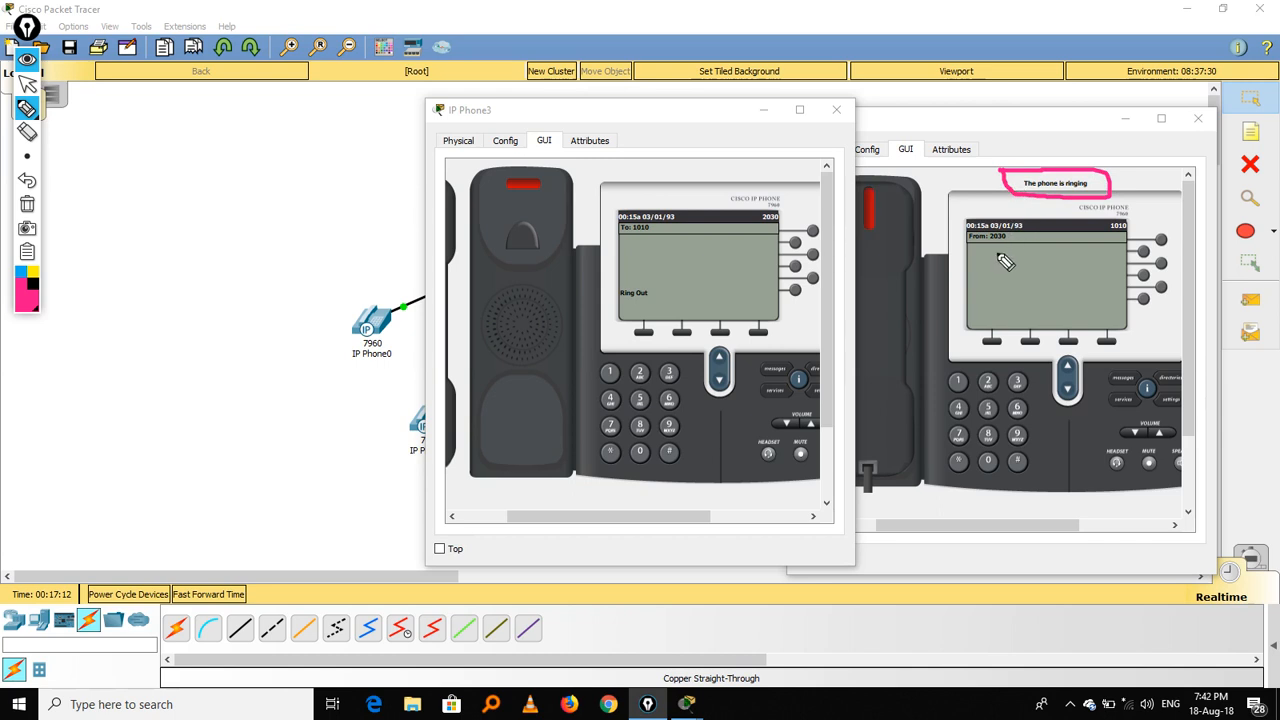
mouse_move(990, 246)
left_mouse_down()
mouse_move(1010, 240)
mouse_move(985, 244)
left_mouse_up()
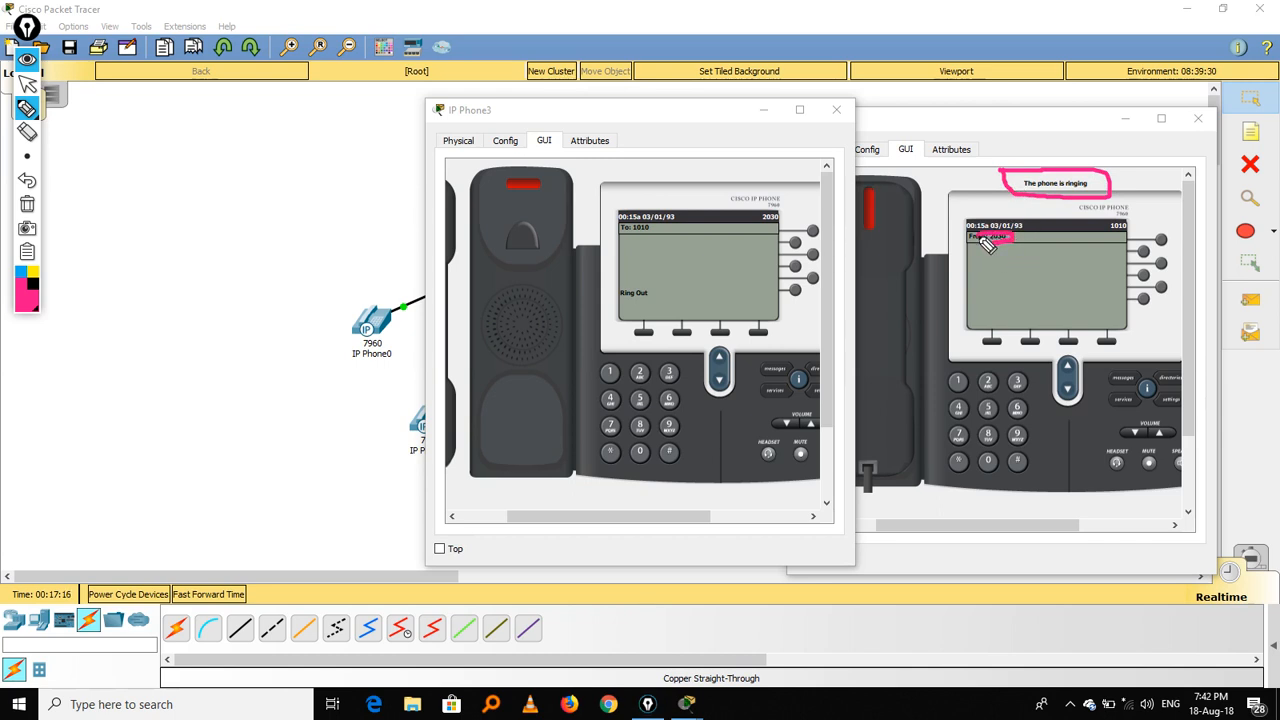
Undo the mark over the caller's extension, set the thinnest pen size and circle the "From: 2030" line on IP Phone4
left_click(27, 157)
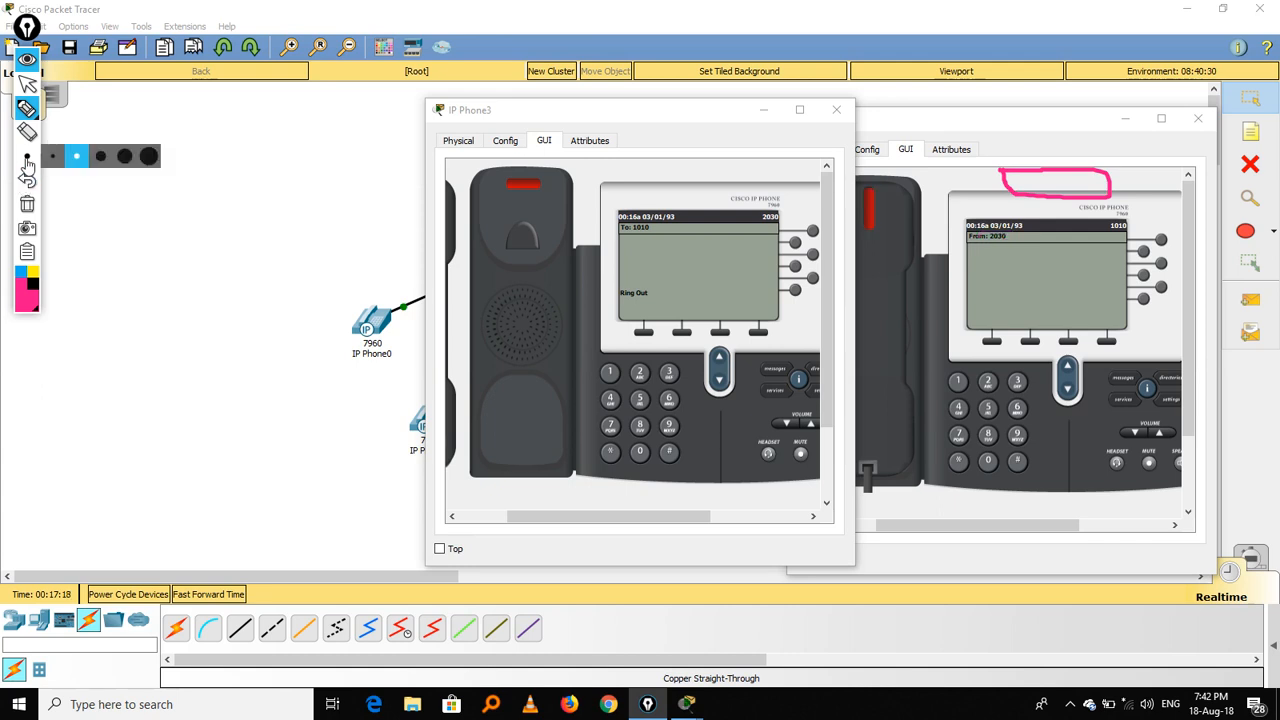
left_click(53, 157)
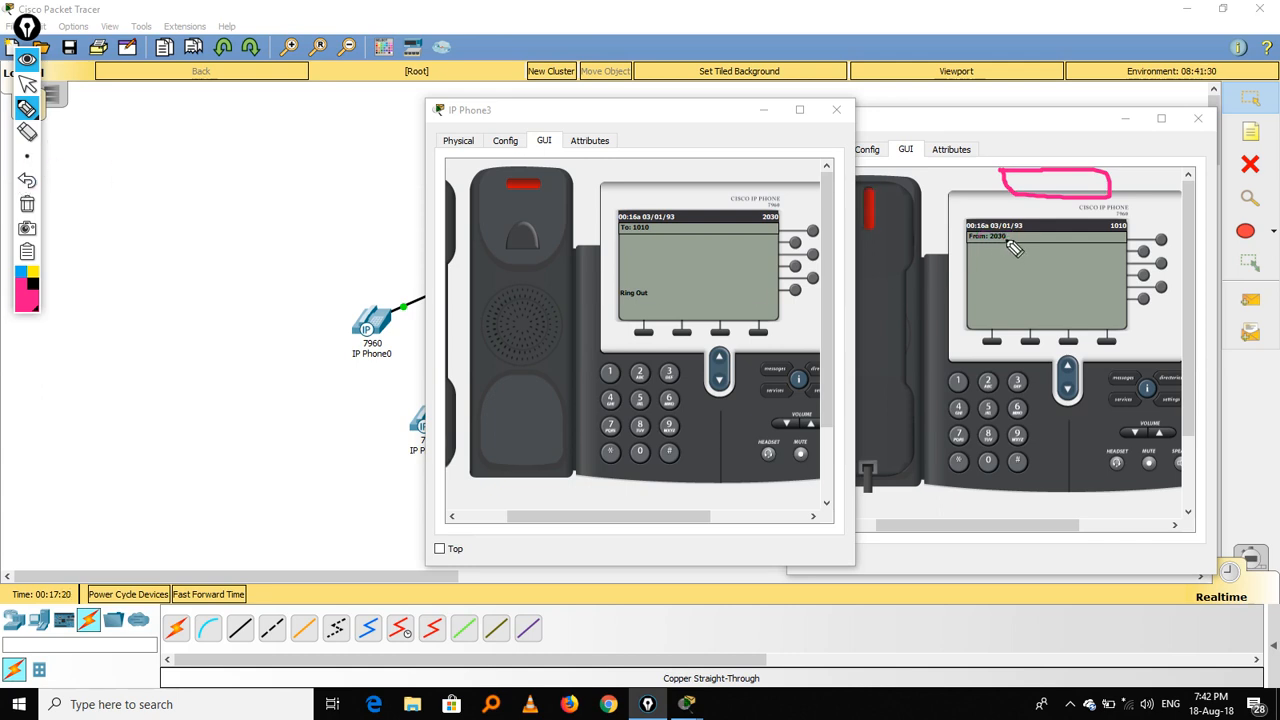
mouse_move(986, 245)
left_mouse_down()
mouse_move(1022, 242)
mouse_move(1012, 224)
mouse_move(962, 226)
mouse_move(968, 252)
mouse_move(990, 258)
left_mouse_up()
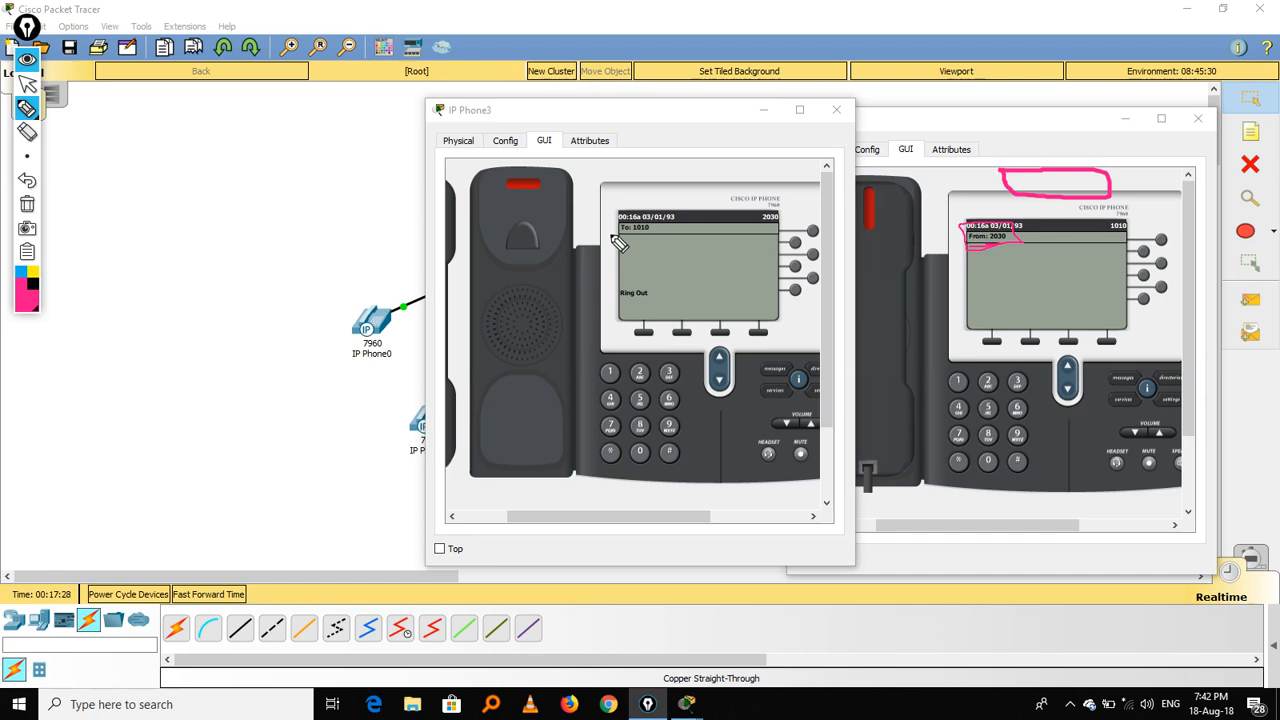
Mark the dialed number 1010, the own extension 2030 and the "Ring Out" status on IP Phone3, and return to the normal pointer
left_click_drag(612, 234, 657, 233)
mouse_move(752, 200)
left_mouse_down()
mouse_move(754, 230)
mouse_move(782, 234)
mouse_move(792, 214)
mouse_move(760, 196)
mouse_move(727, 212)
left_mouse_up()
mouse_move(611, 212)
left_mouse_down()
mouse_move(650, 231)
mouse_move(654, 219)
mouse_move(625, 215)
left_mouse_up()
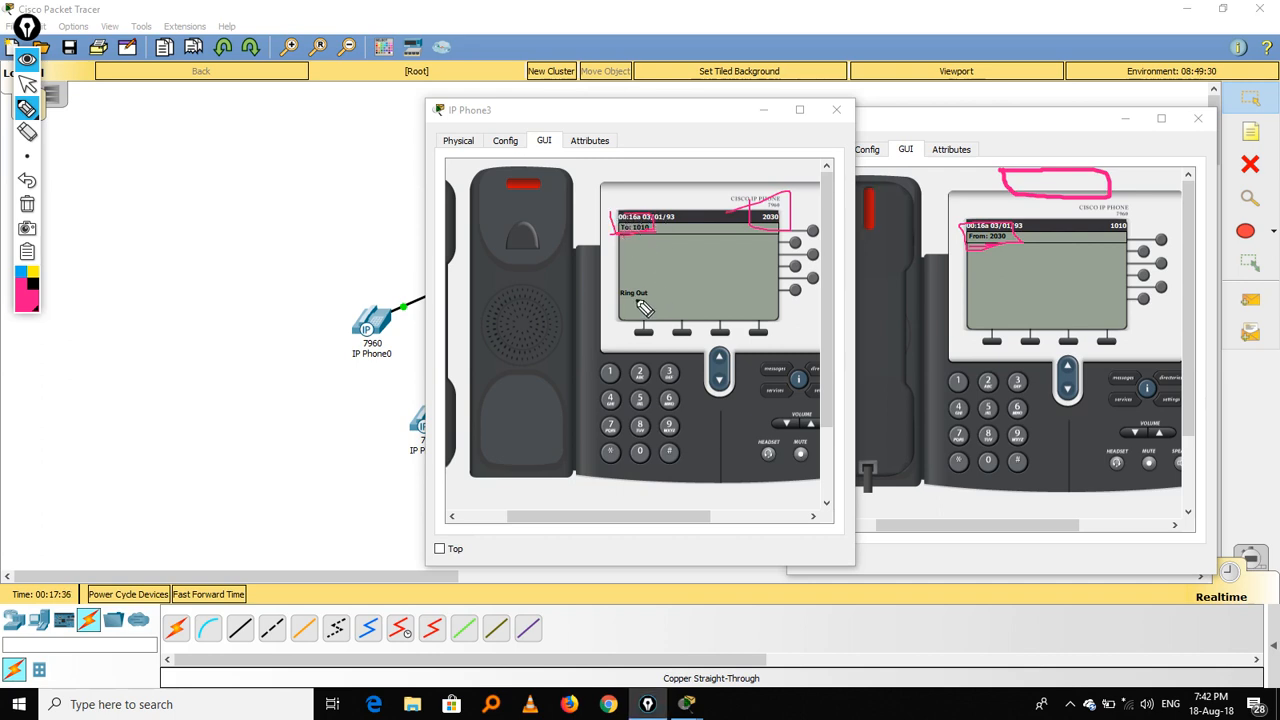
left_click_drag(618, 298, 662, 294)
left_click(27, 84)
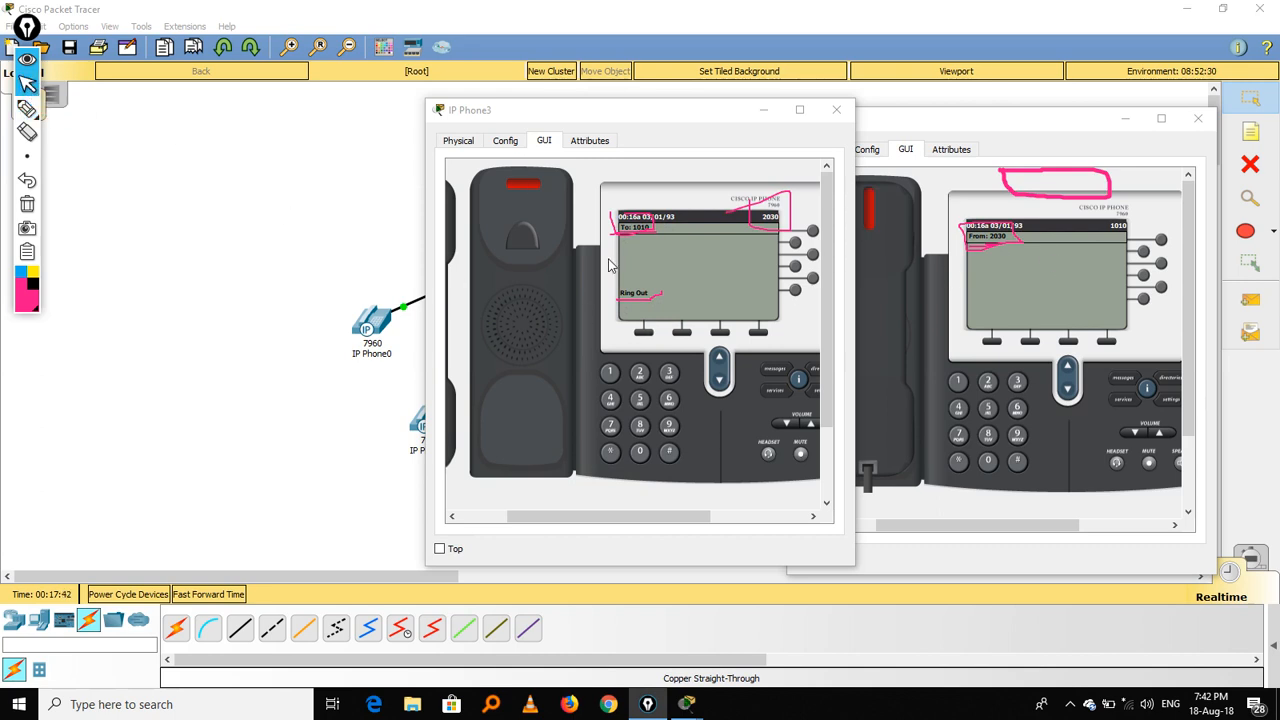
Answer and end the incoming call on IP Phone4, and erase all pen markings
left_click(876, 369)
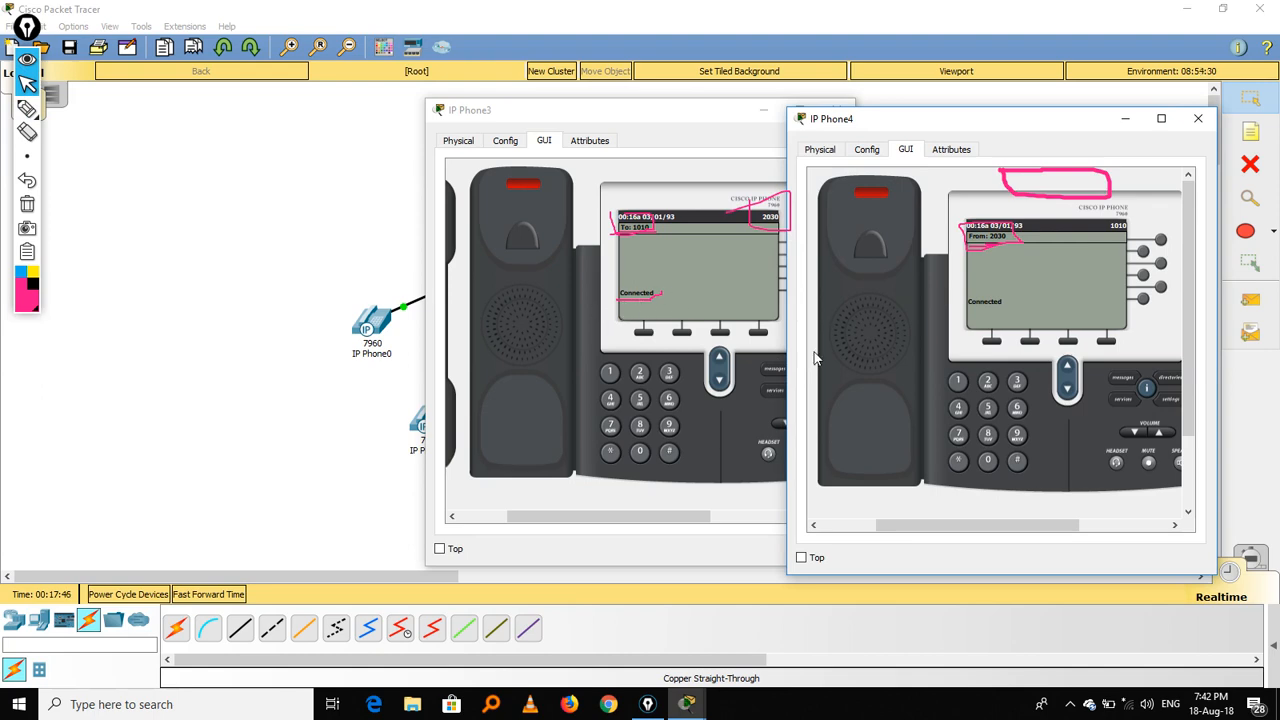
left_click(869, 395)
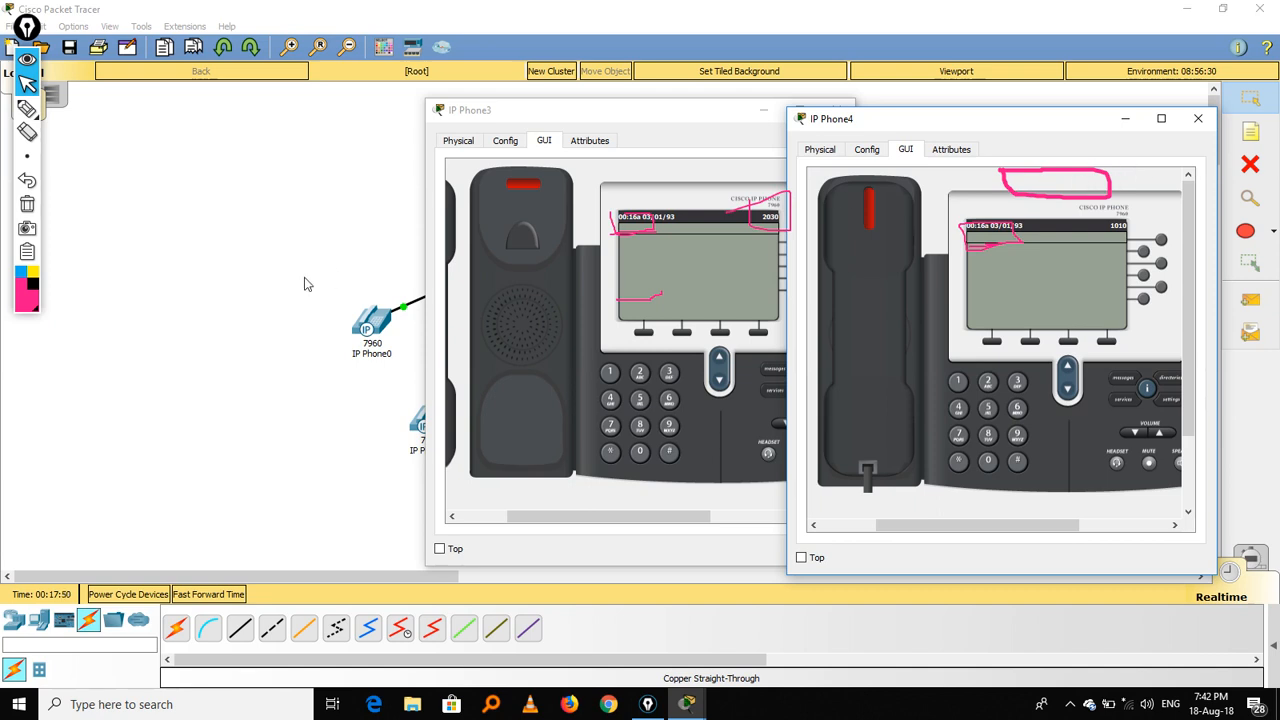
left_click(27, 204)
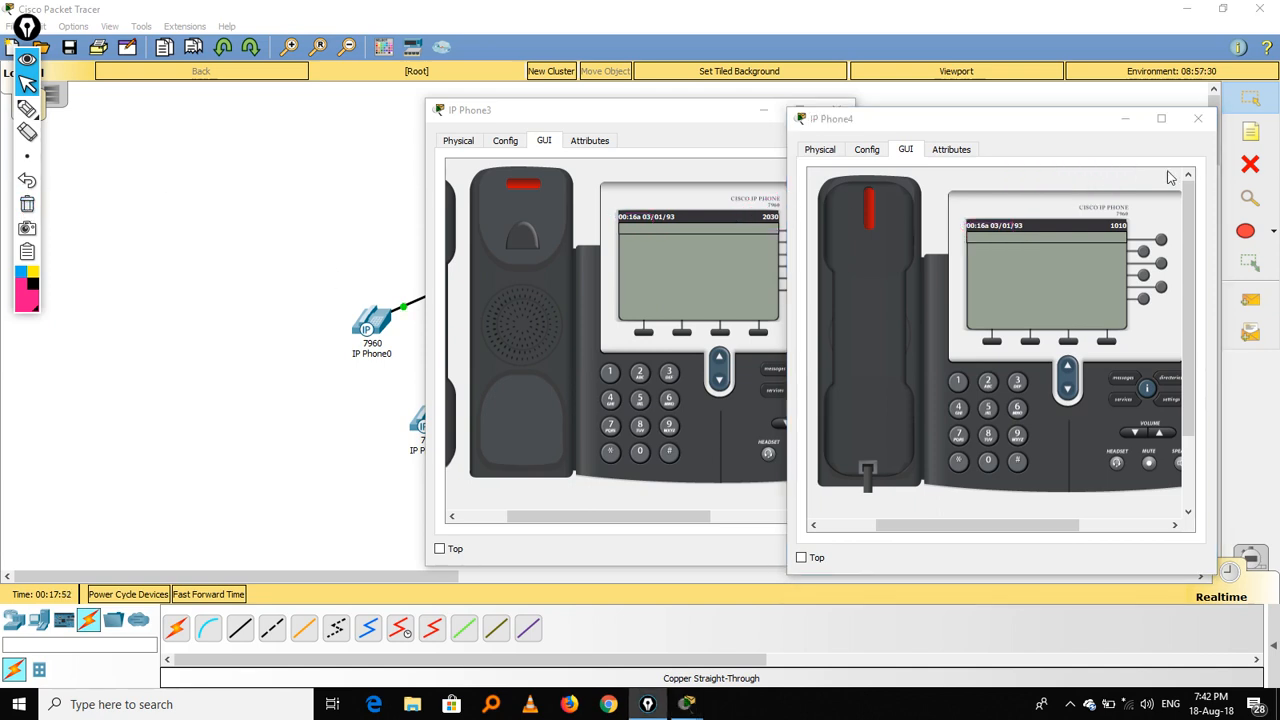
Close IP Phone4's window and arrange the IP Phone2 and IP Phone3 phone interfaces side by side
left_click(1198, 118)
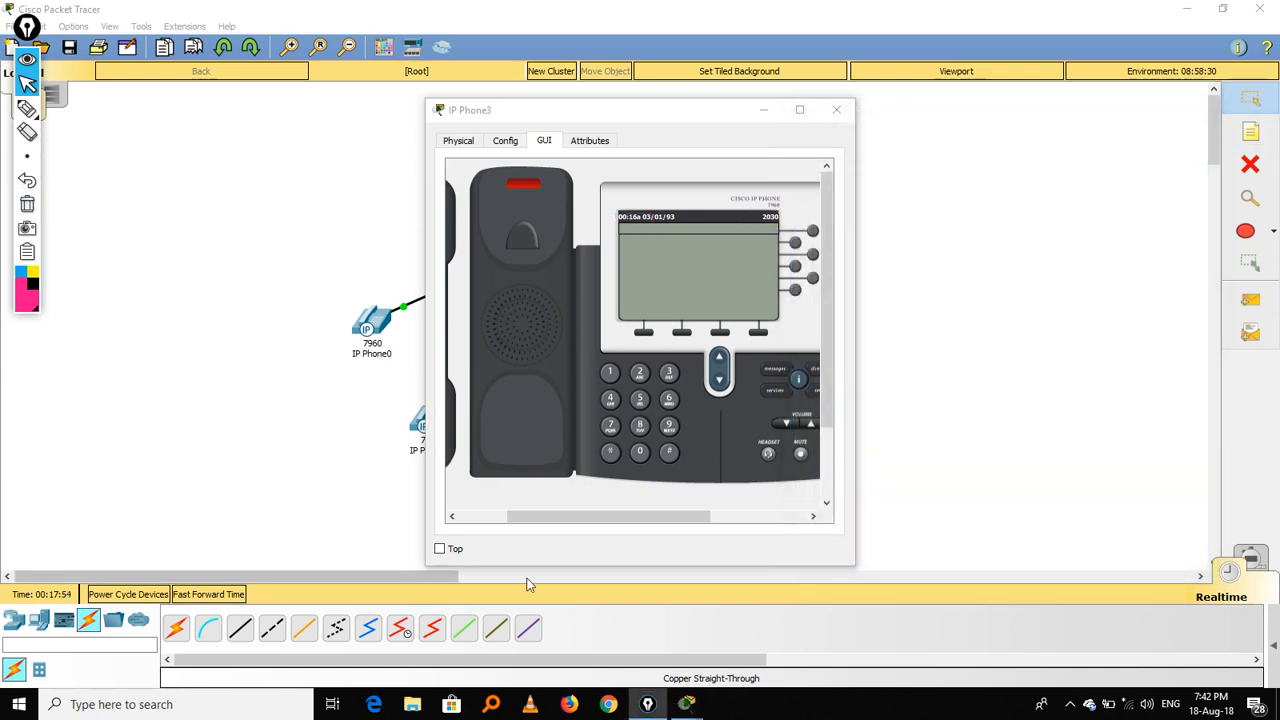
key("alt+Tab")
key("Tab")
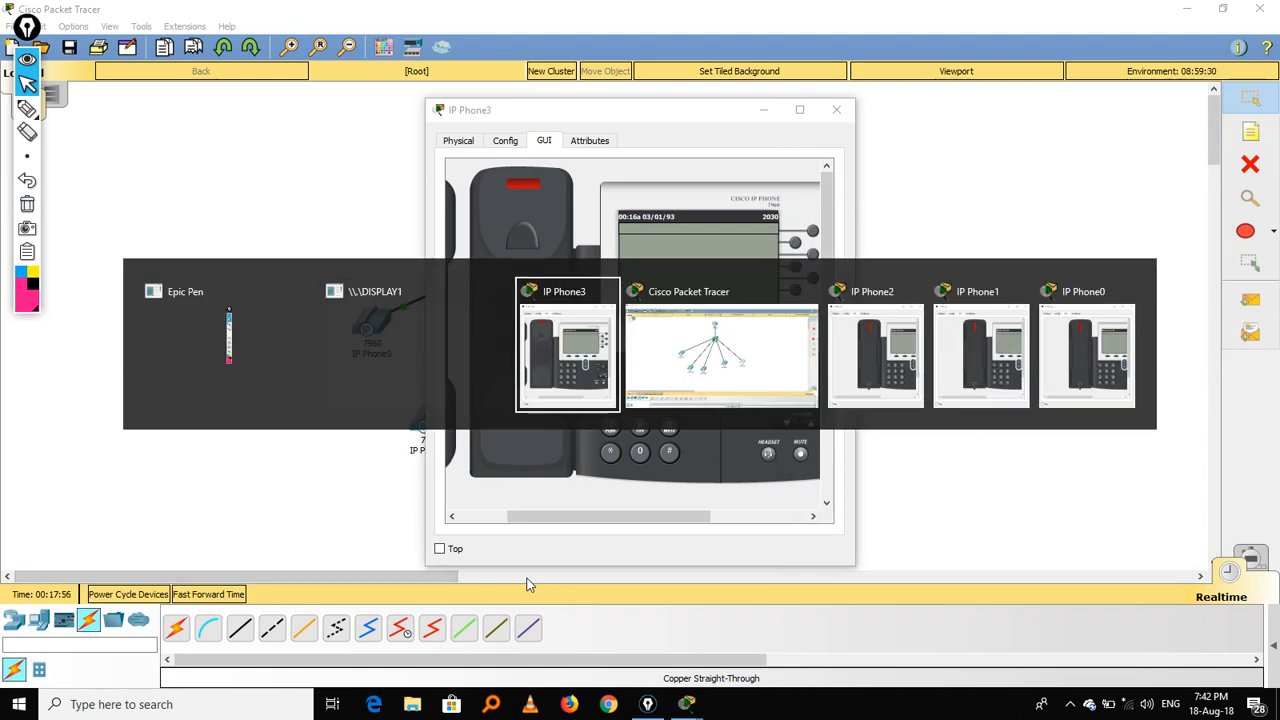
key("Tab")
key("Tab")
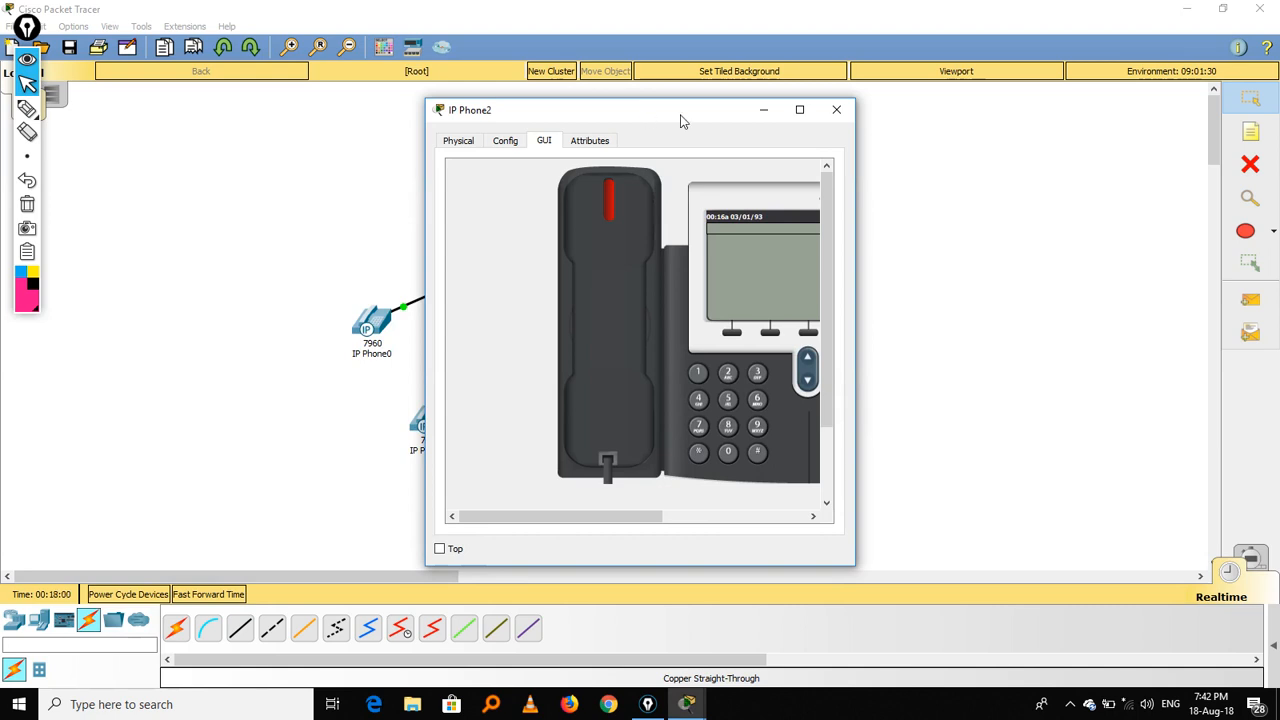
left_click_drag(645, 110, 986, 80)
left_click_drag(985, 484, 1072, 472)
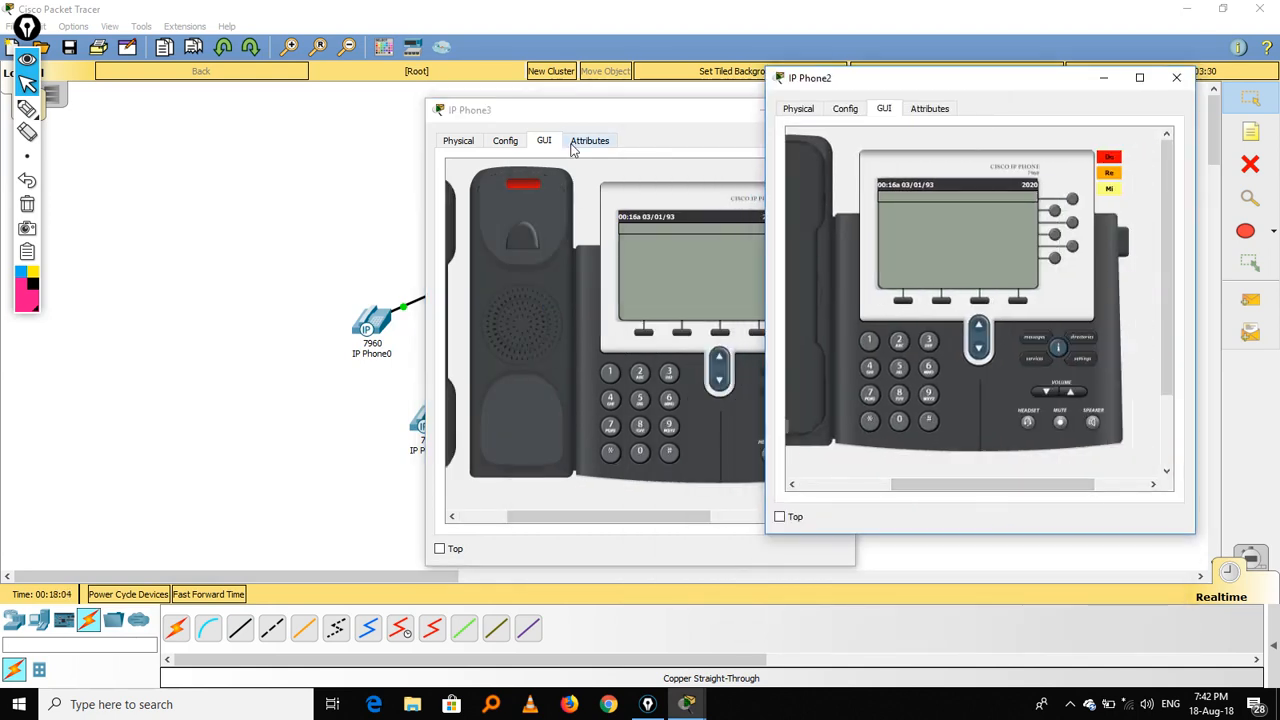
left_click_drag(572, 112, 460, 108)
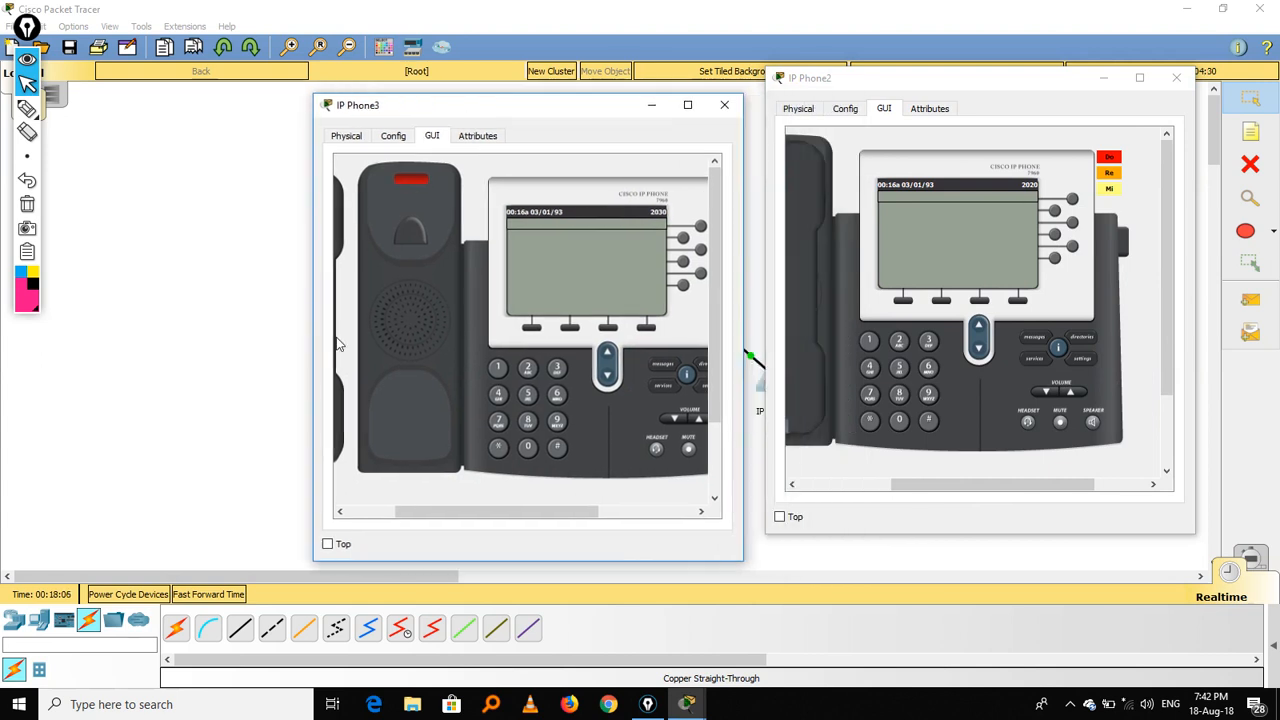
Put down IP Phone3's handset, call extension 2020 from it to ring IP Phone2, and end the call
left_click(340, 403)
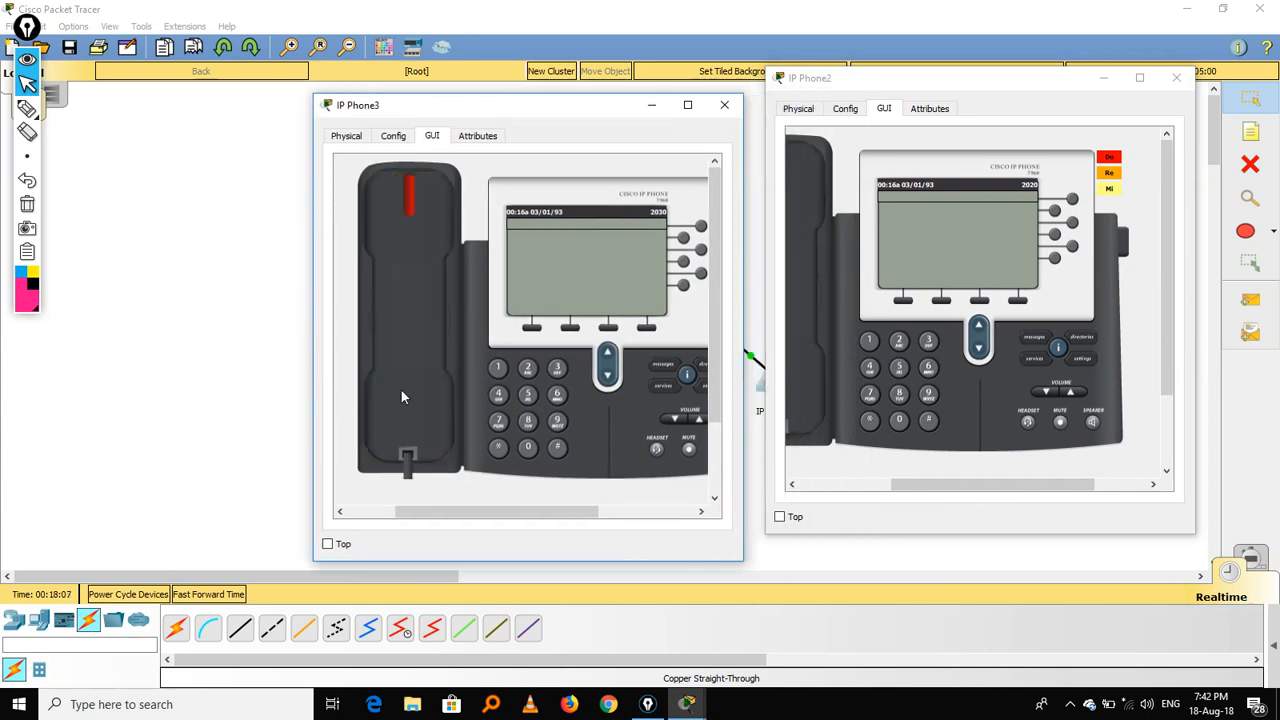
left_click(535, 372)
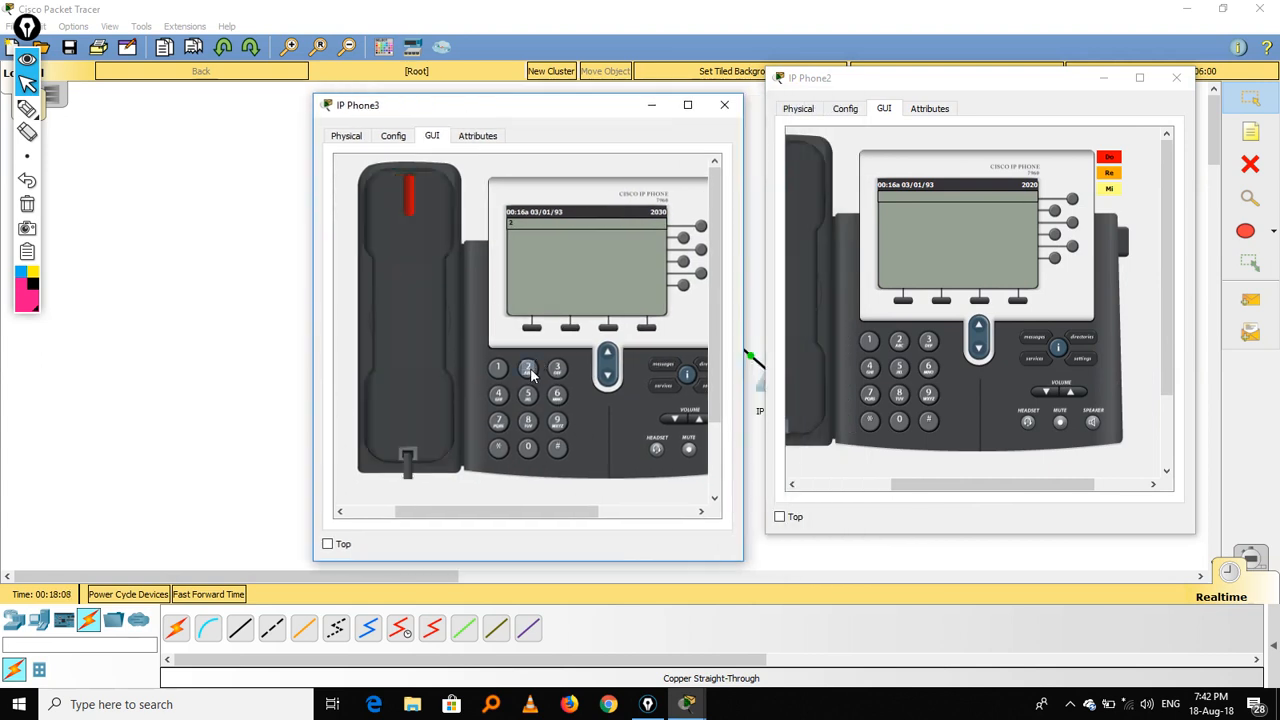
left_click(531, 448)
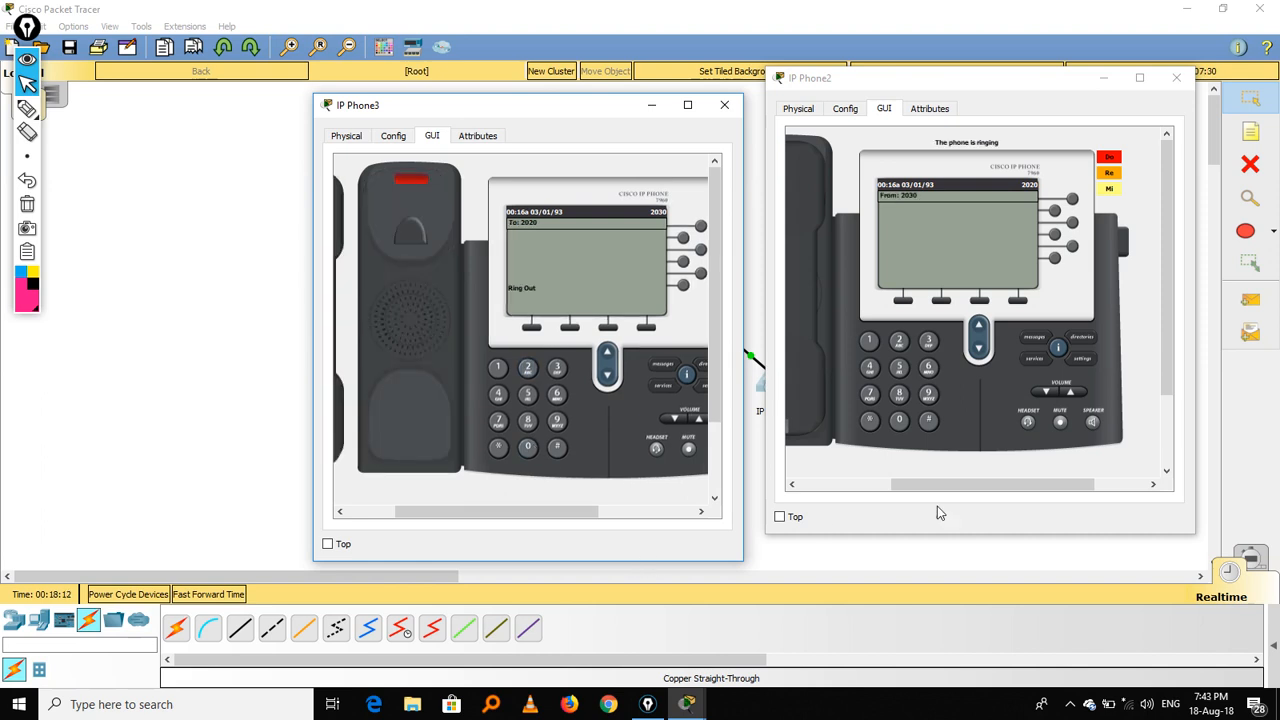
left_click_drag(980, 486, 925, 487)
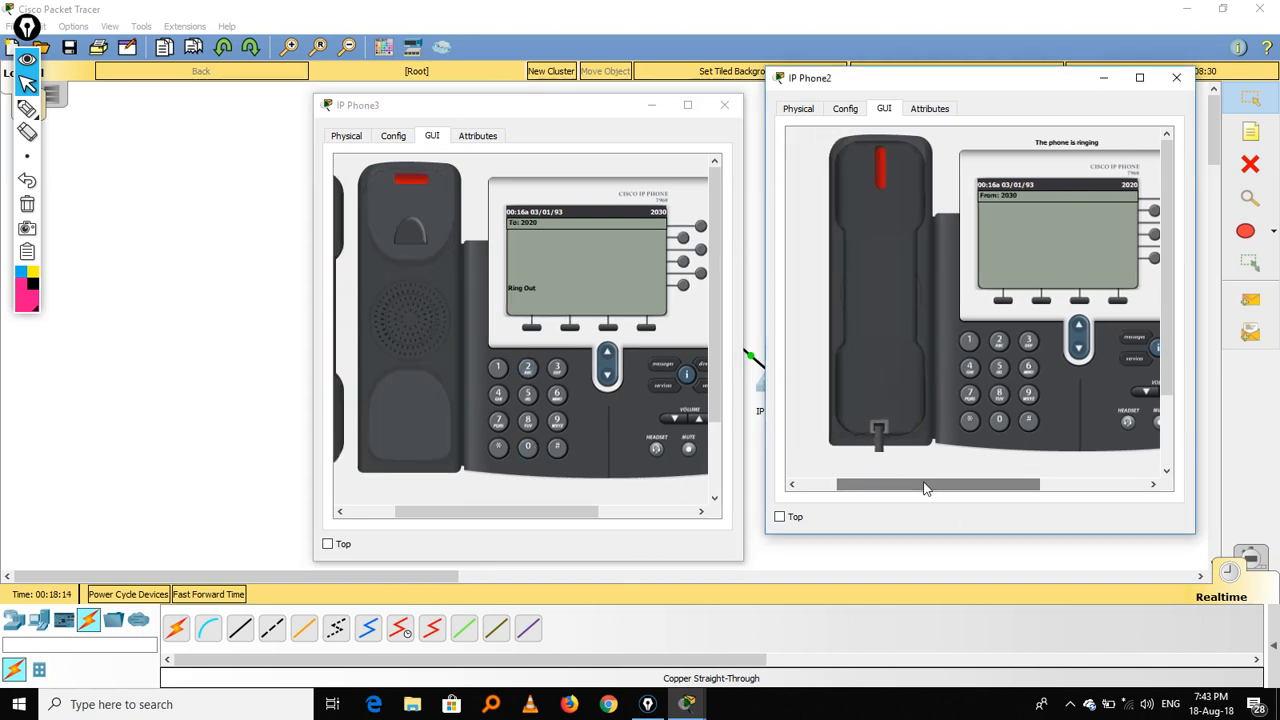
left_click(340, 447)
Call extension 2030 from IP Phone2 to ring IP Phone3, and hang up
left_click(1007, 253)
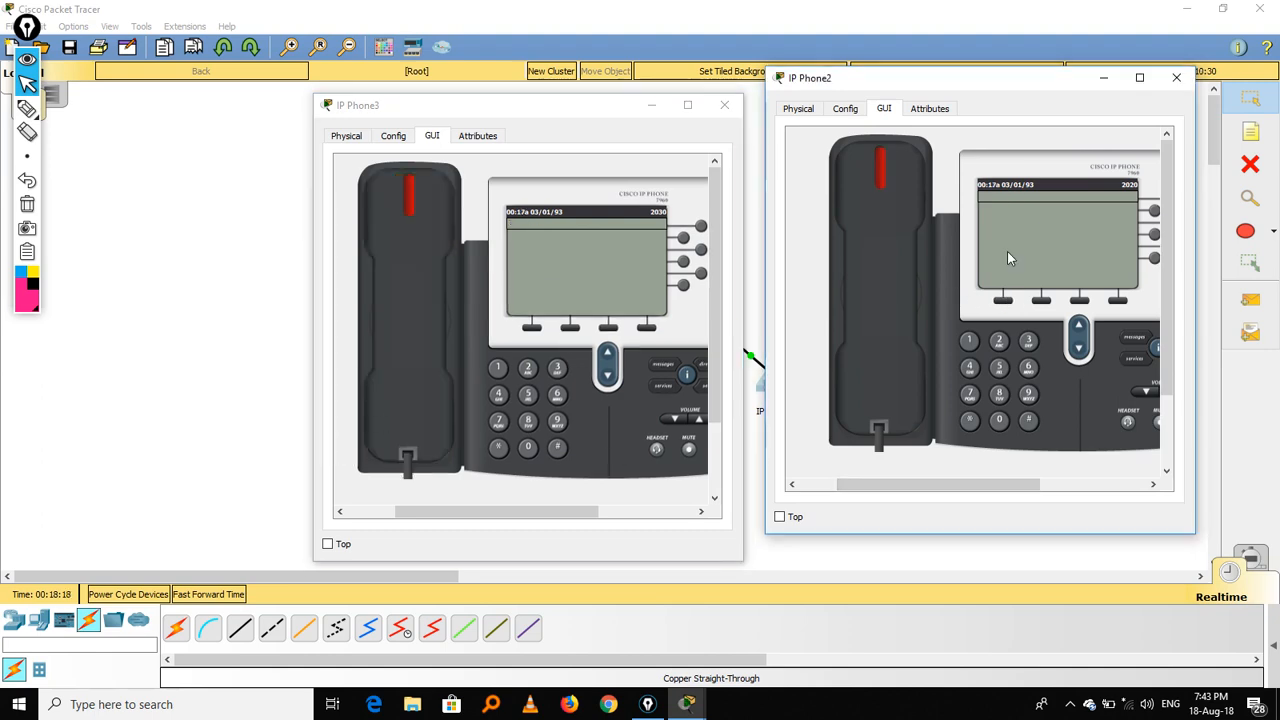
type("2030")
key("Return")
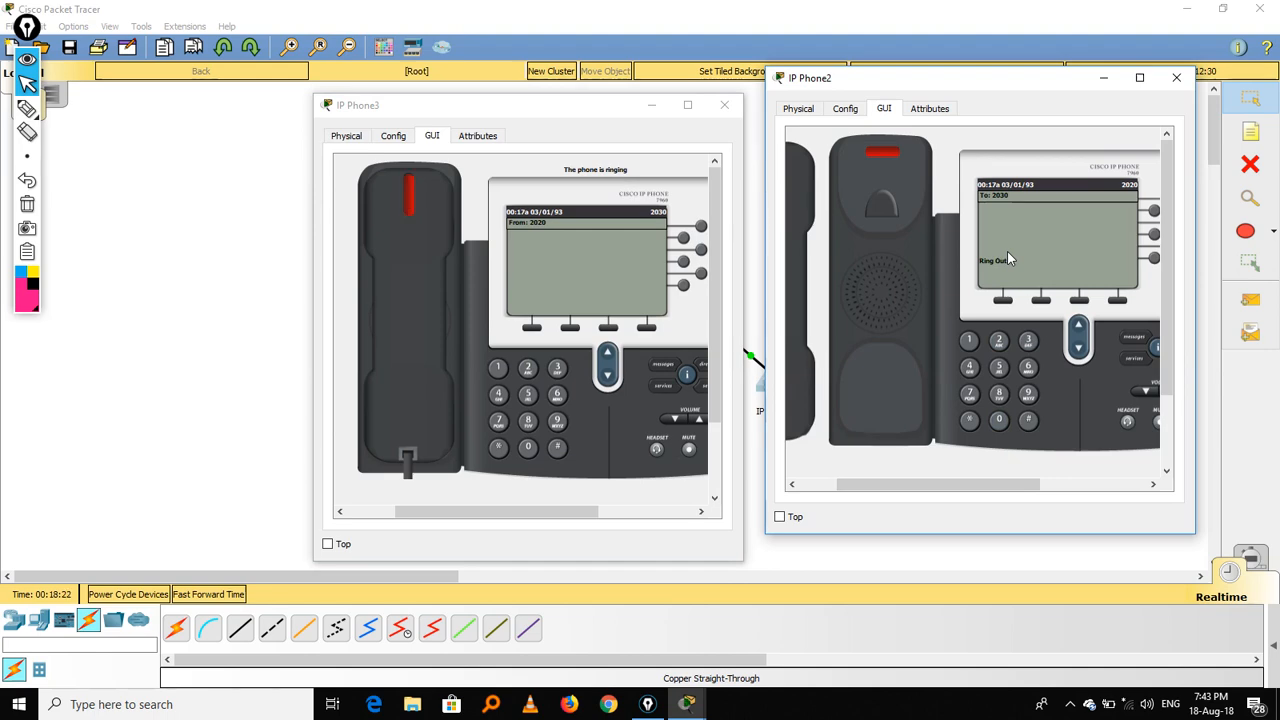
left_click(796, 304)
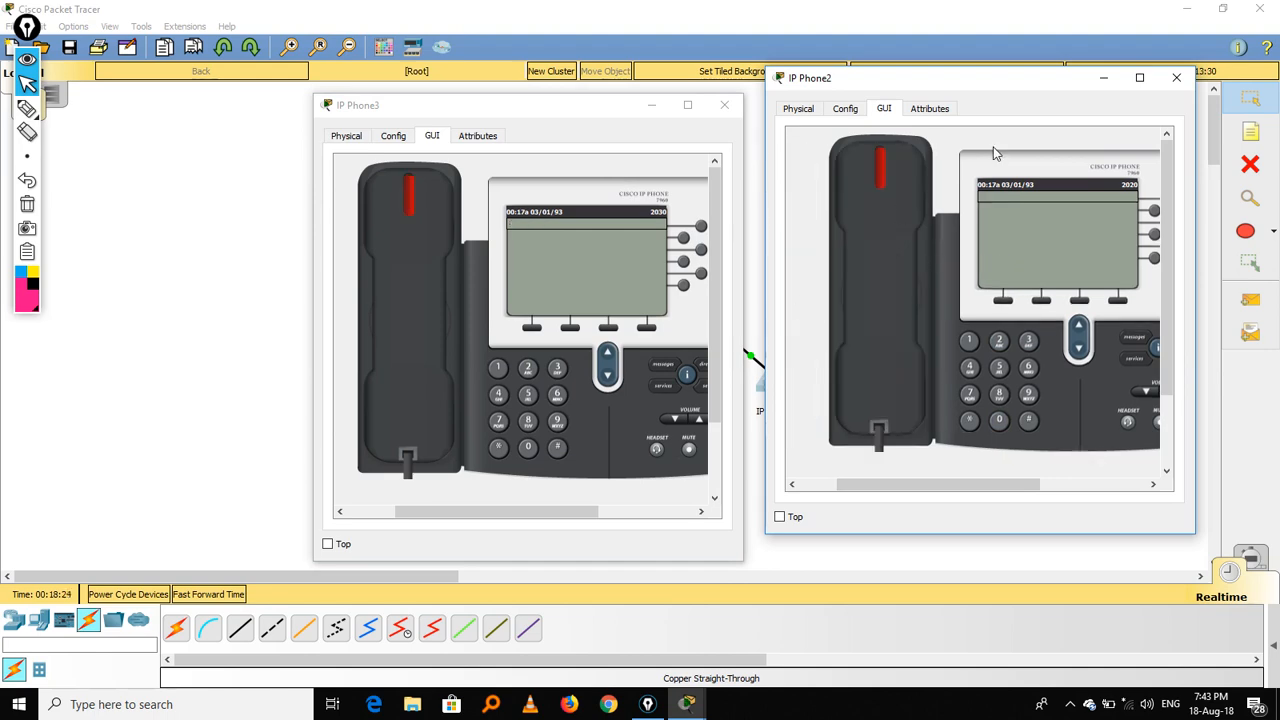
Close the IP Phone2 and IP Phone3 windows and collapse the Epic Pen toolbar
left_click(1176, 77)
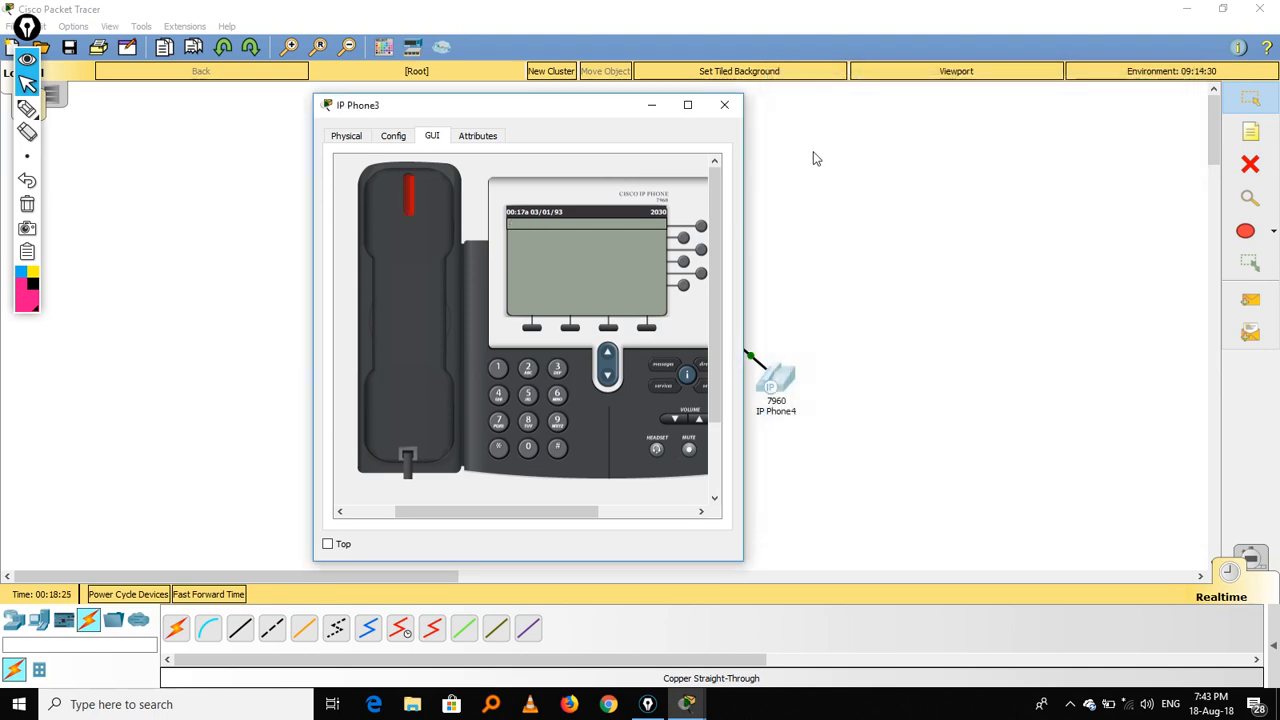
left_click(725, 106)
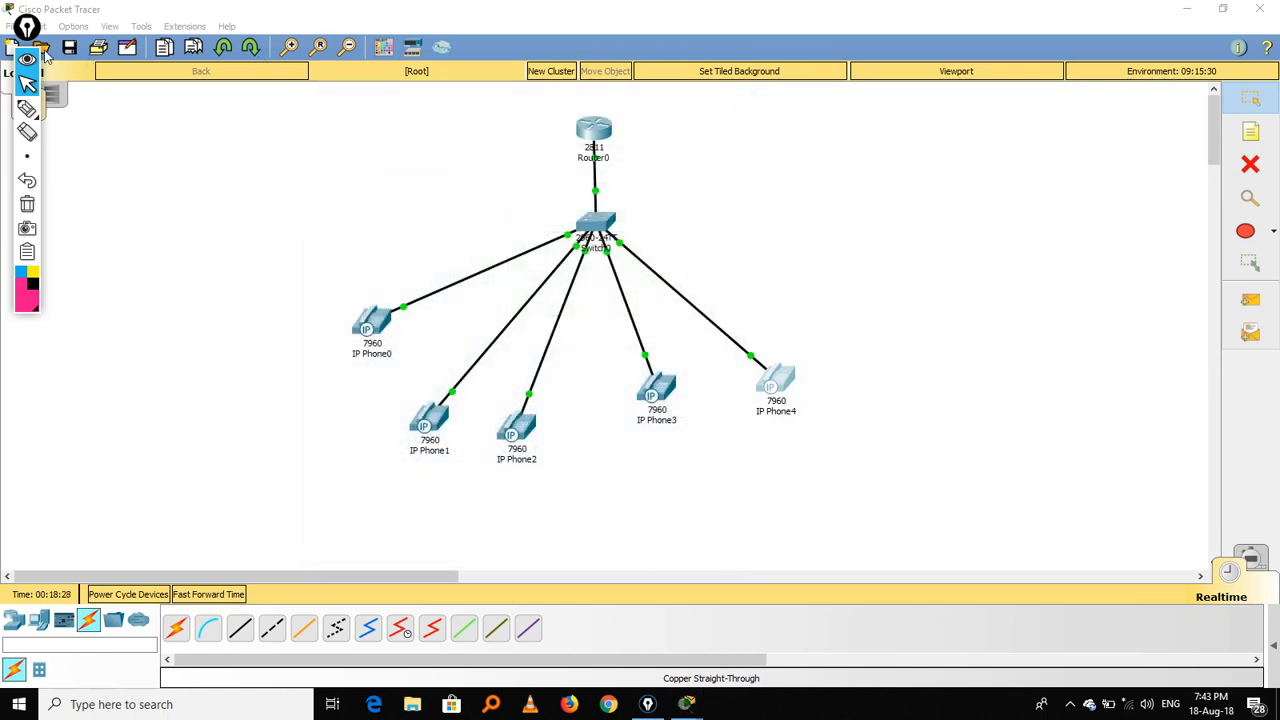
left_click(30, 62)
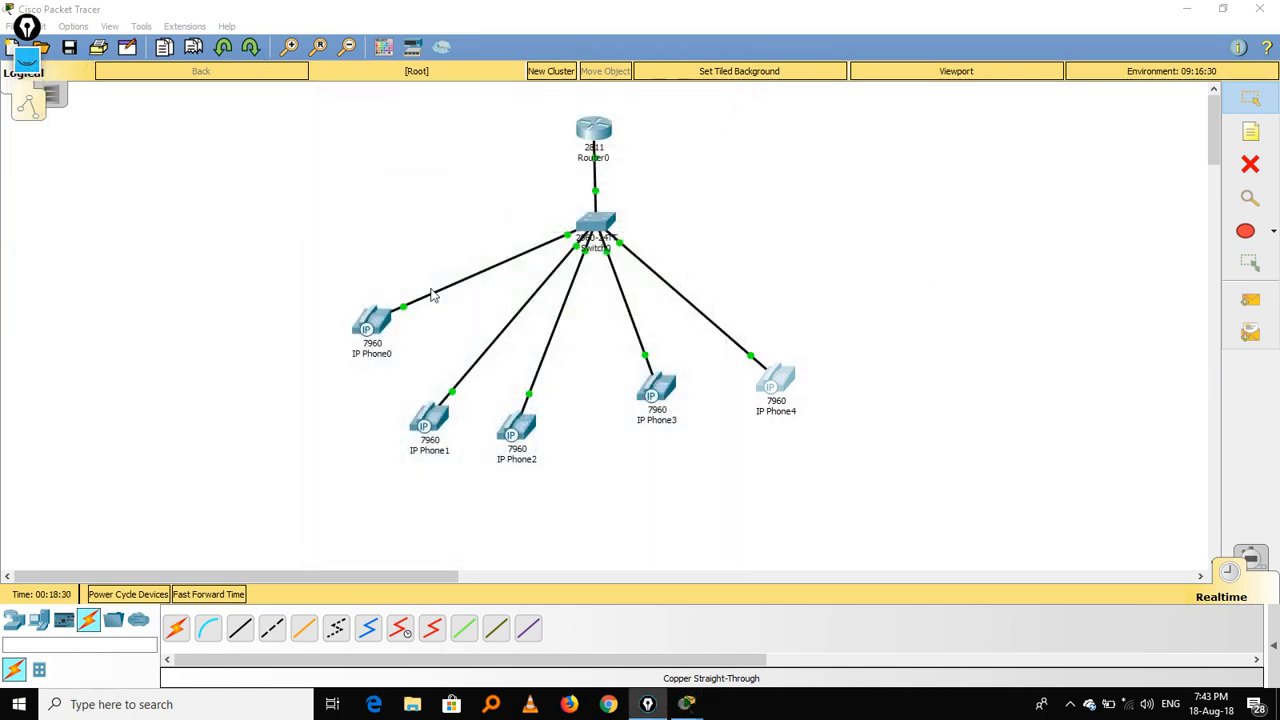